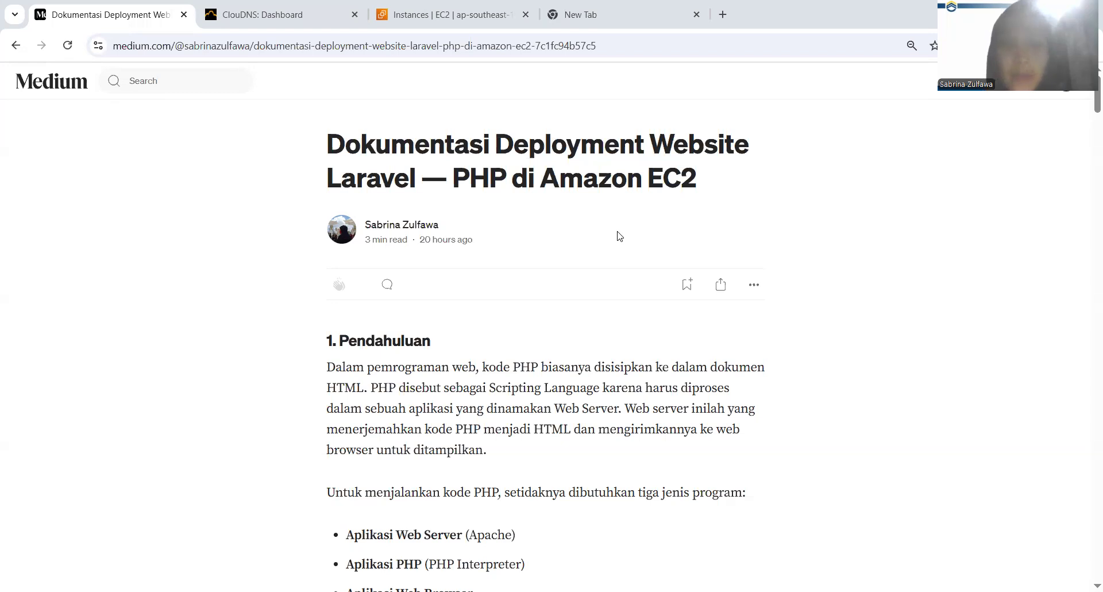
Read the article's introduction covering the programs PHP needs and the purpose of the Laravel deployment on Amazon EC2
scroll(620, 236, down, 2)
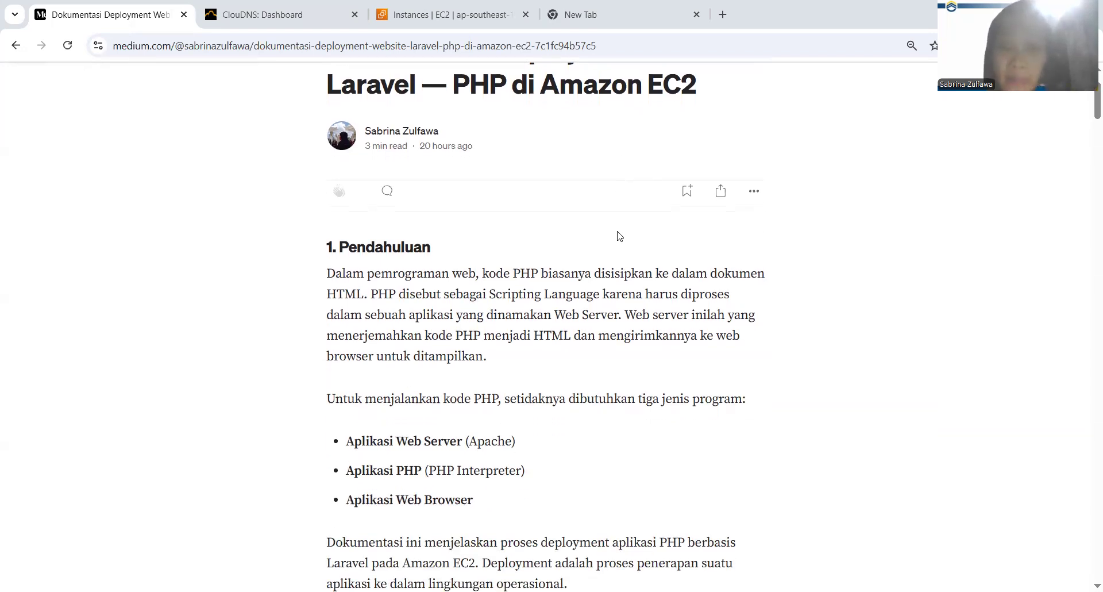
scroll(620, 236, down, 1)
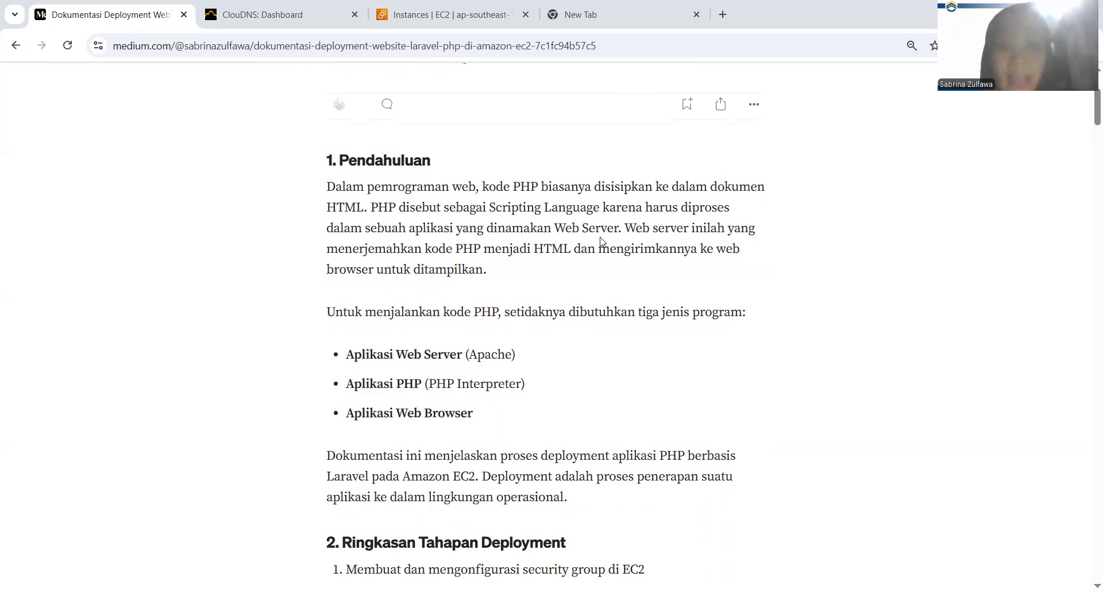
scroll(569, 227, down, 1)
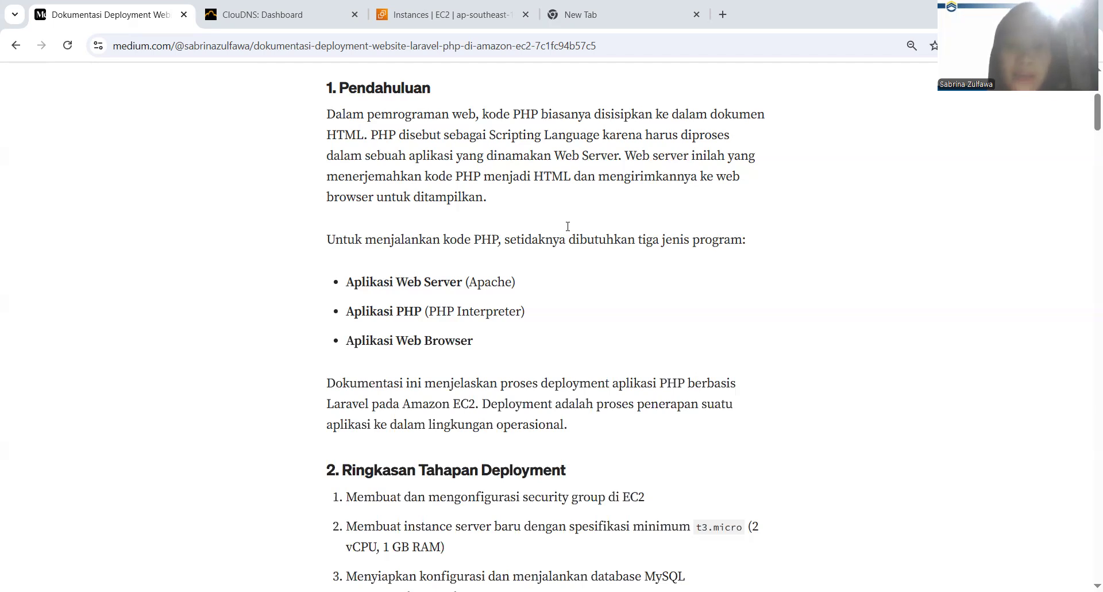
scroll(567, 227, down, 2)
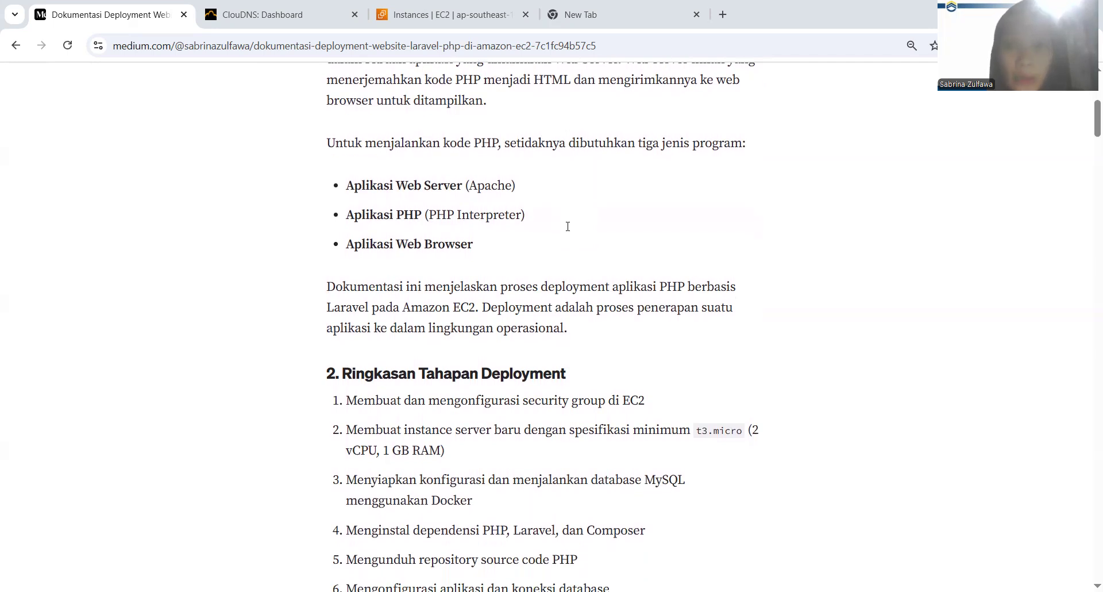
scroll(568, 226, down, 1)
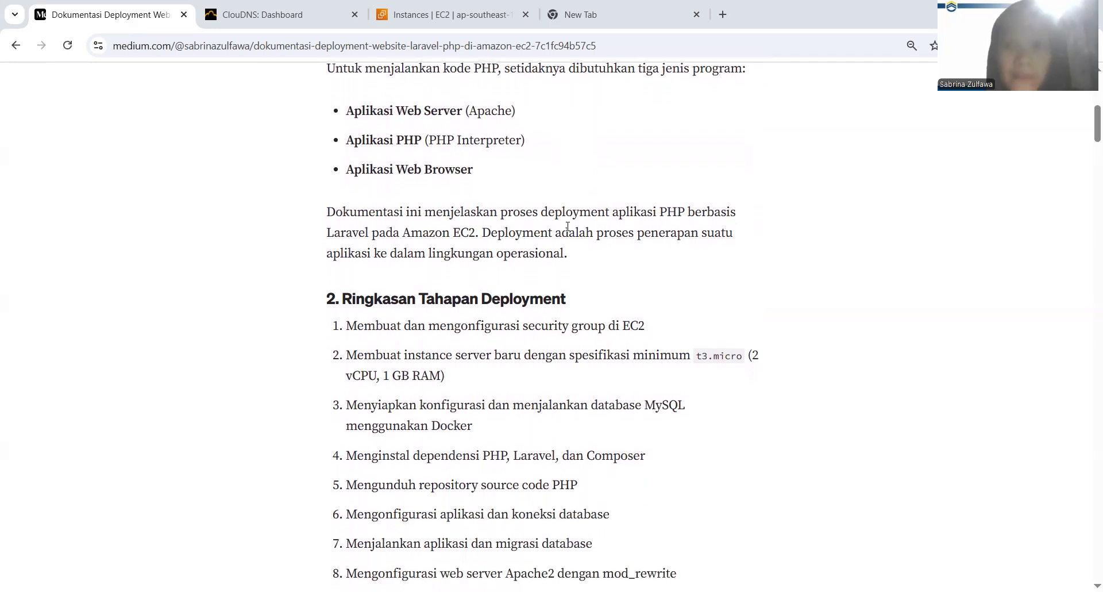
scroll(568, 227, down, 1)
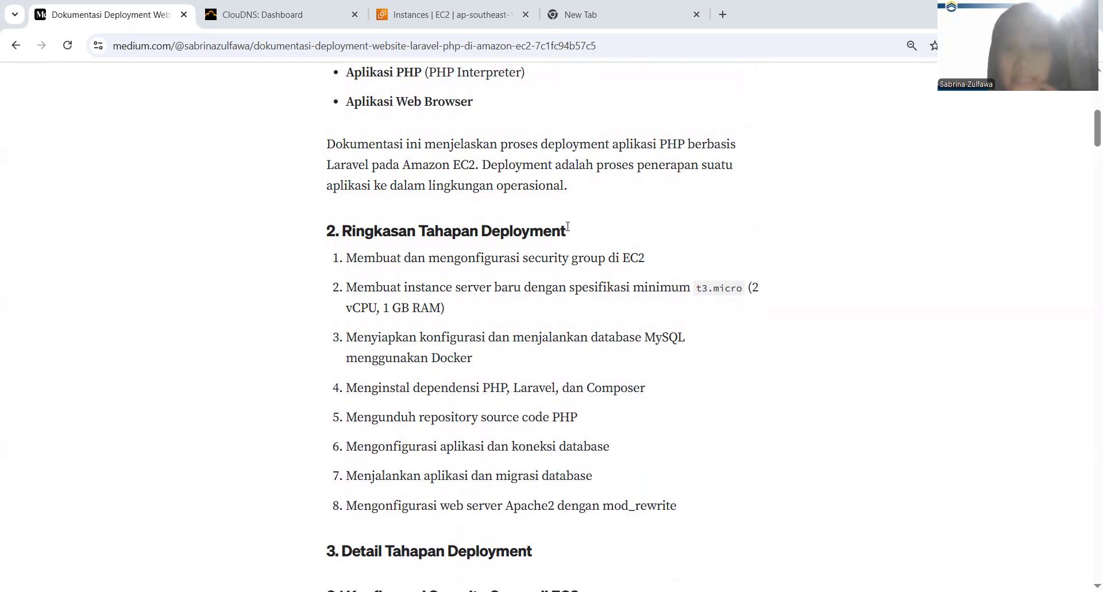
Review the article's summary of deployment stages, from the security group and instance setup to the Apache2 configuration
scroll(567, 225, down, 1)
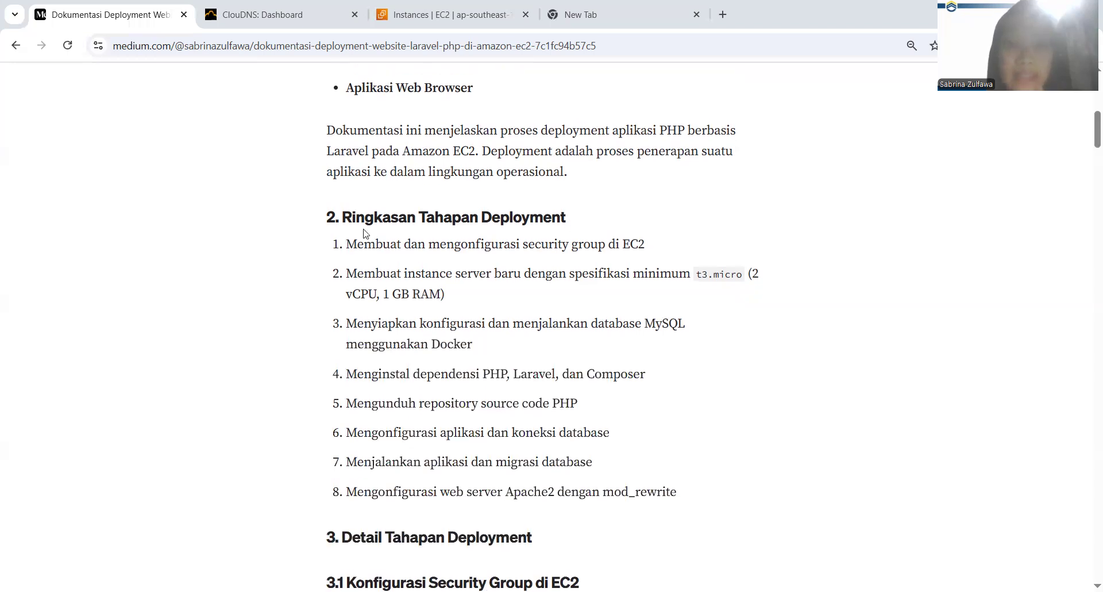
drag(350, 220, 542, 247)
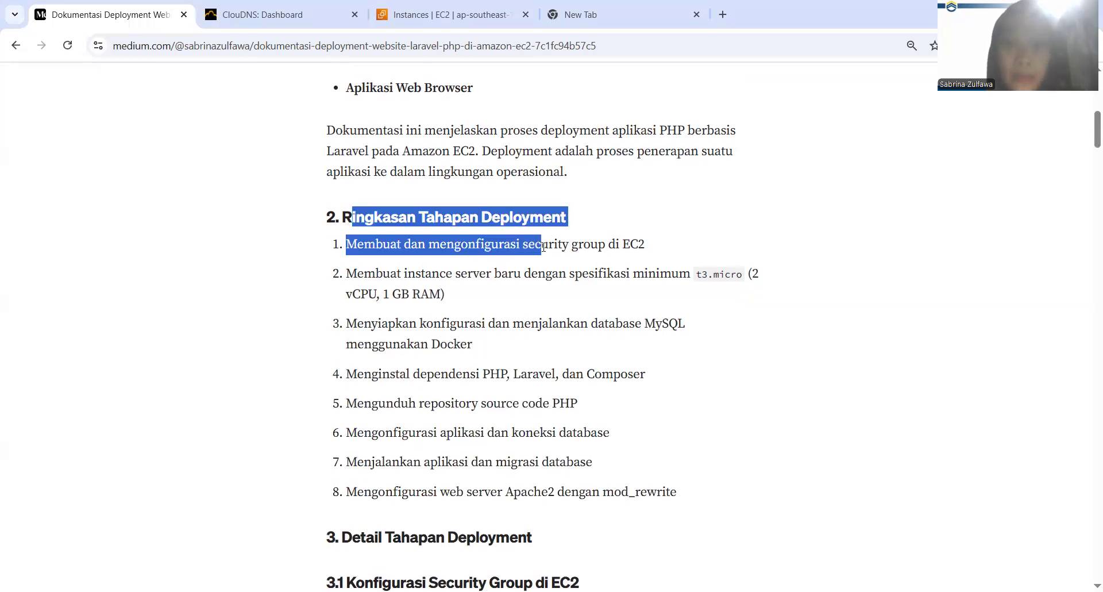
scroll(542, 247, down, 1)
drag(452, 229, 556, 248)
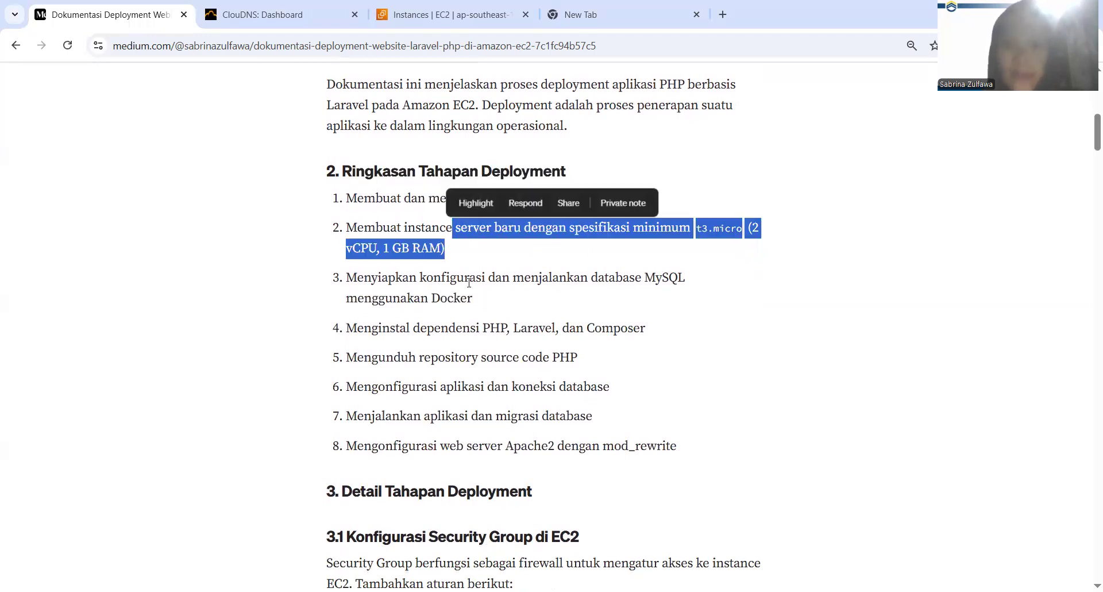
scroll(469, 284, down, 1)
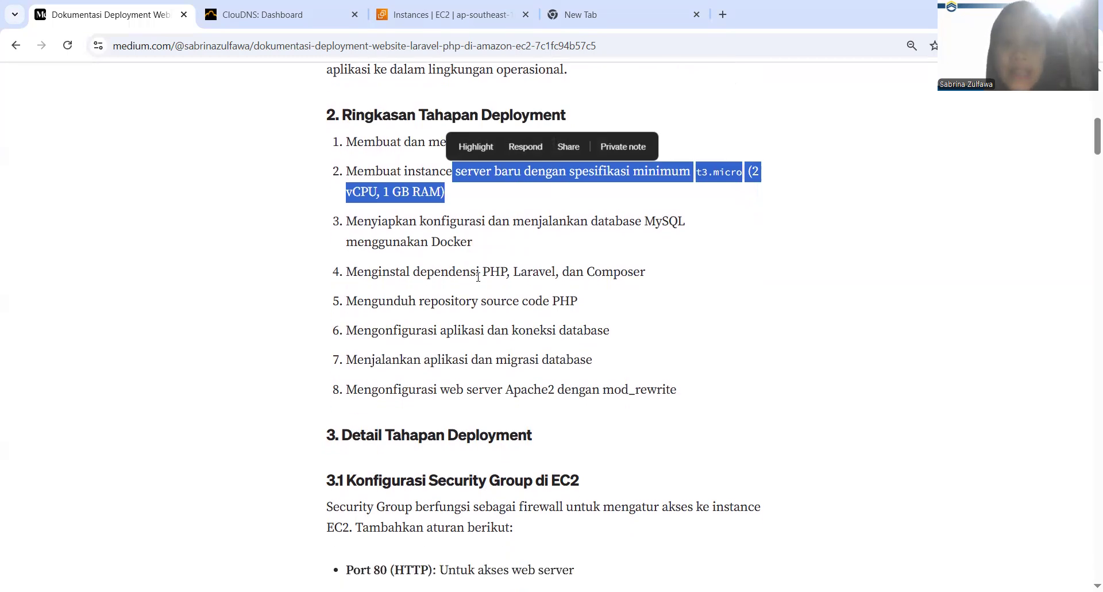
click(515, 297)
scroll(515, 297, down, 1)
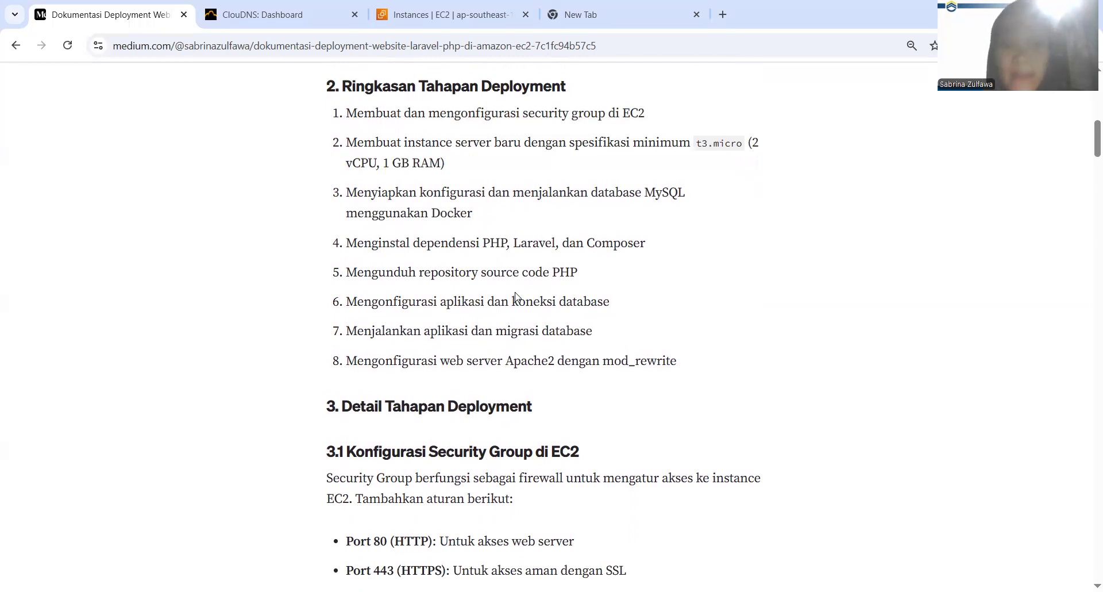
scroll(515, 297, down, 2)
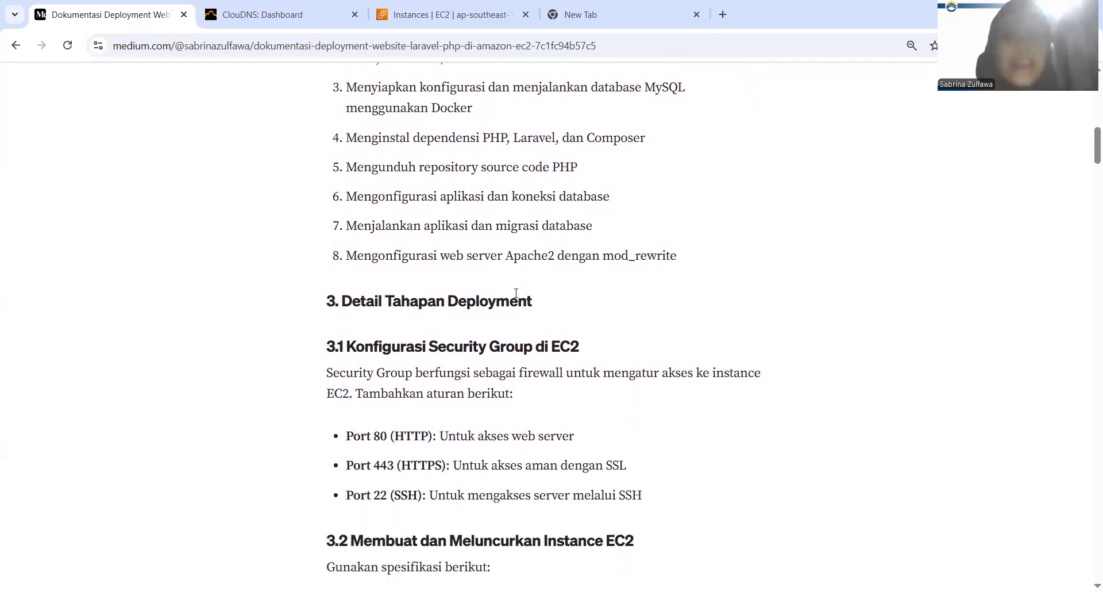
Examine section 3.1 of the article for the security group's purpose and the inbound ports it requires
scroll(516, 293, down, 1)
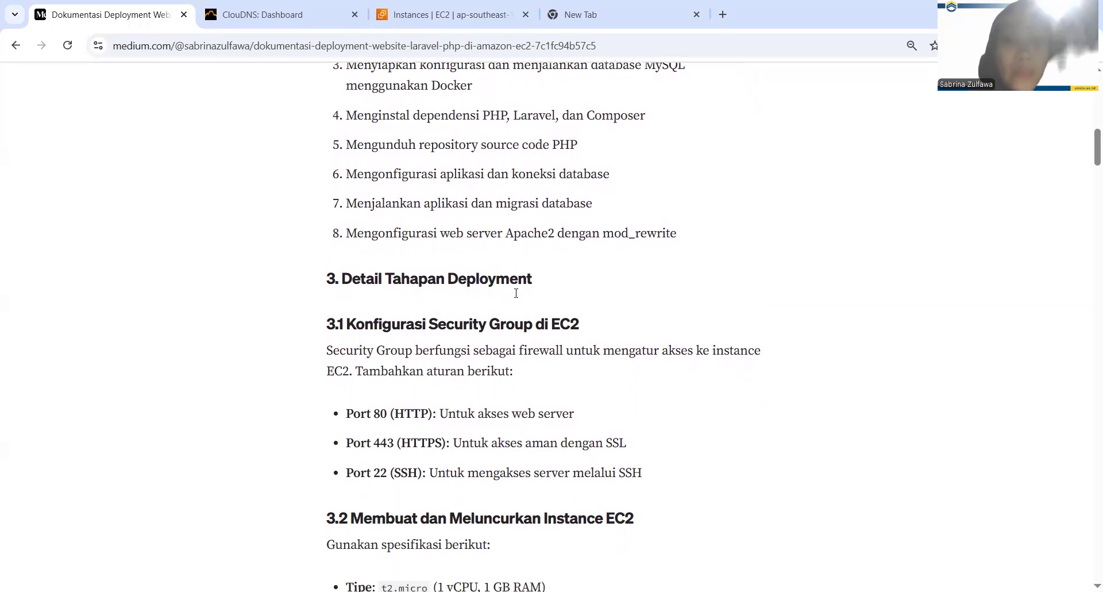
scroll(516, 293, down, 1)
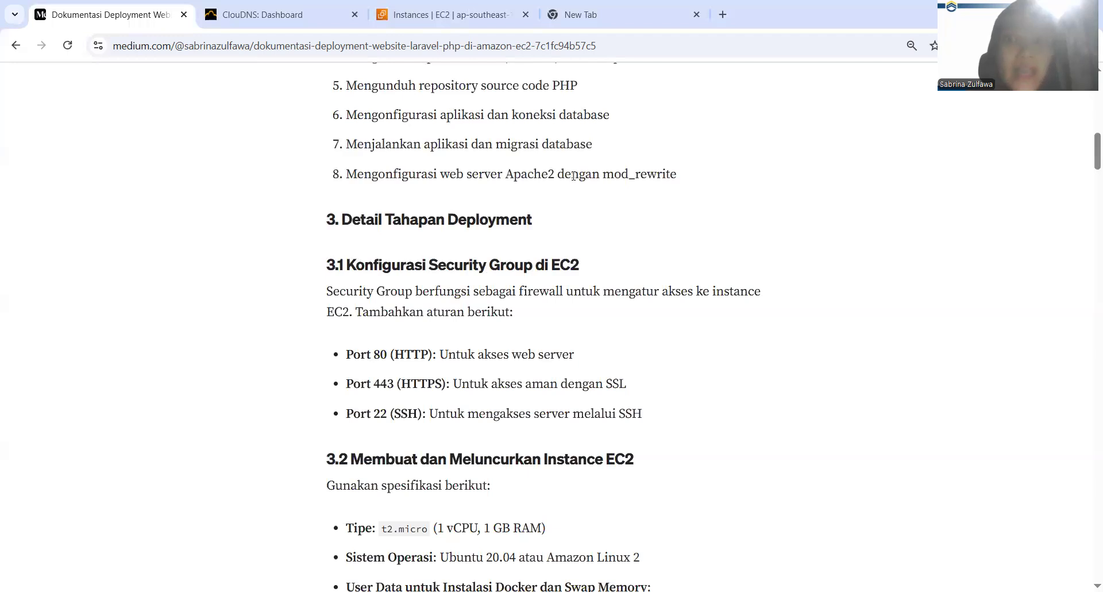
key(ctrl+3)
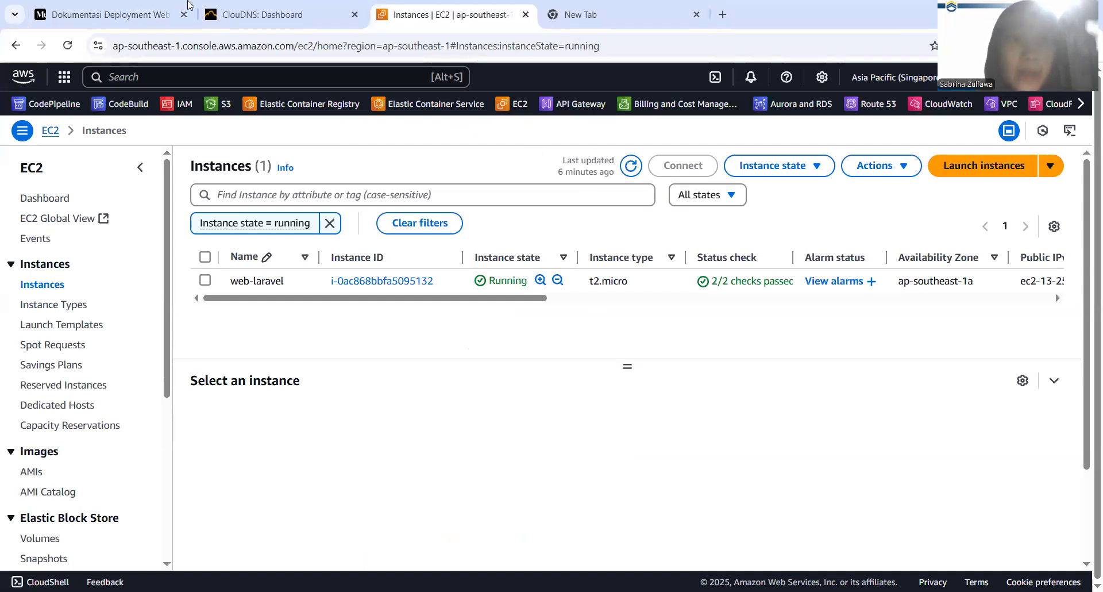
click(163, 6)
scroll(268, 319, down, 1)
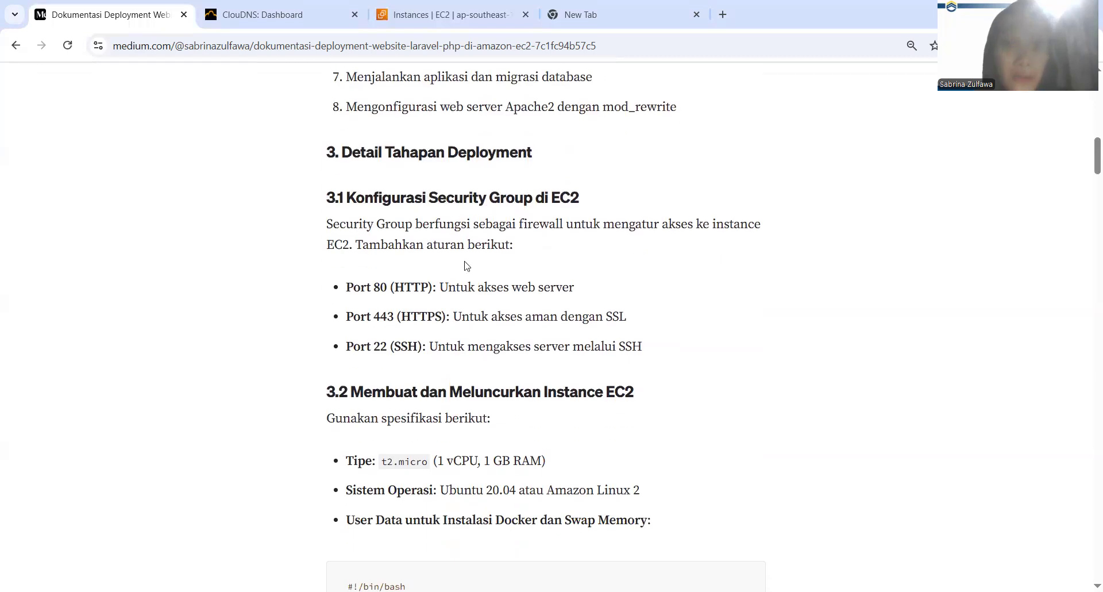
drag(471, 221, 501, 258)
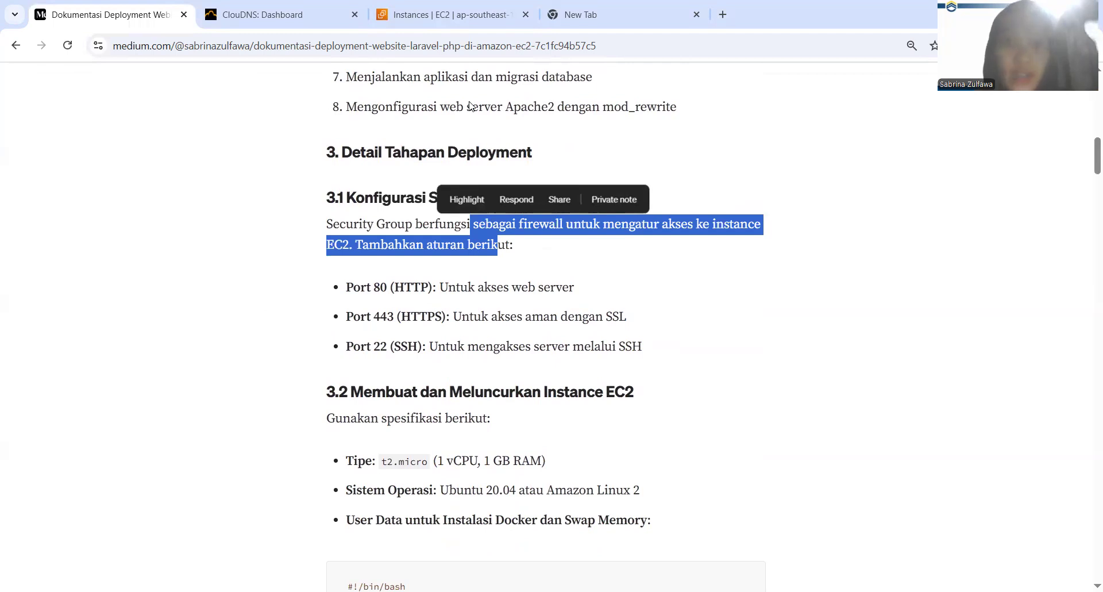
Switch to the AWS EC2 console, go to its security groups and start creating a new one
click(461, 16)
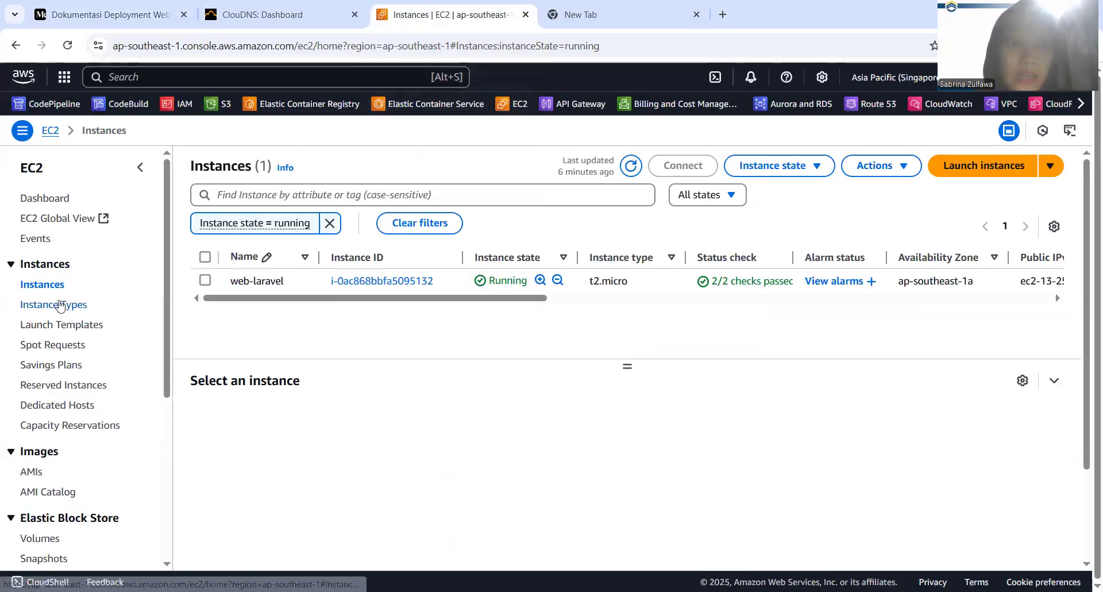
scroll(60, 305, down, 1)
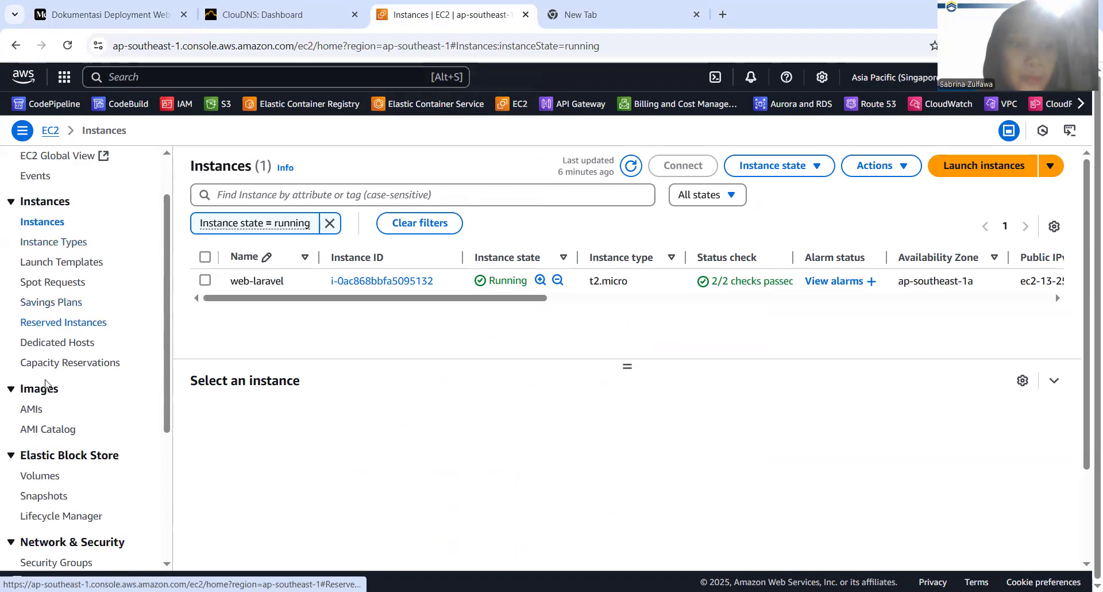
scroll(35, 483, down, 2)
click(57, 471)
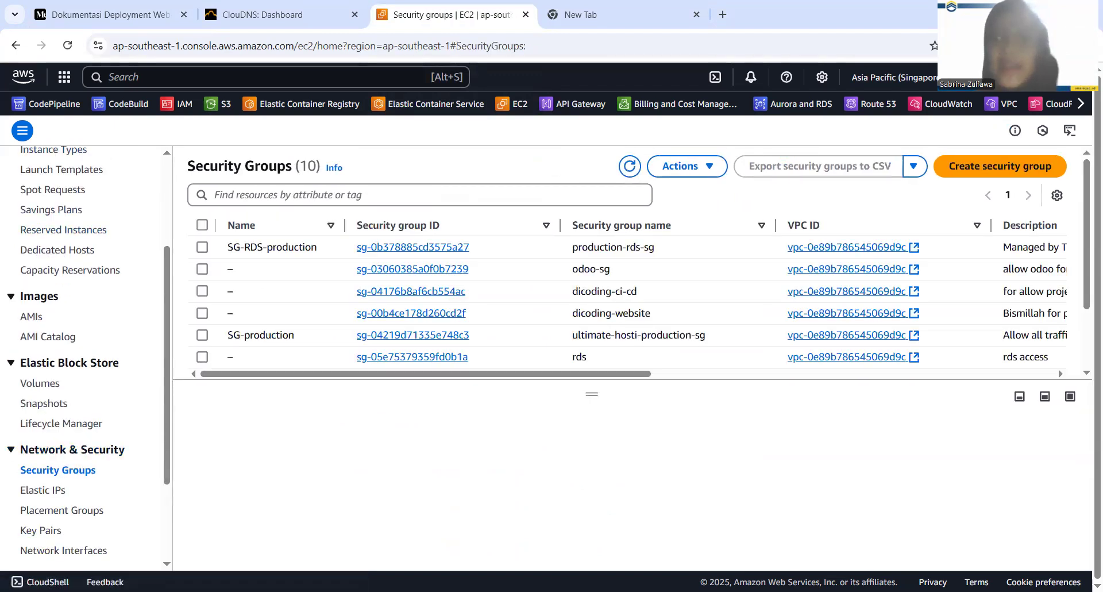
click(965, 170)
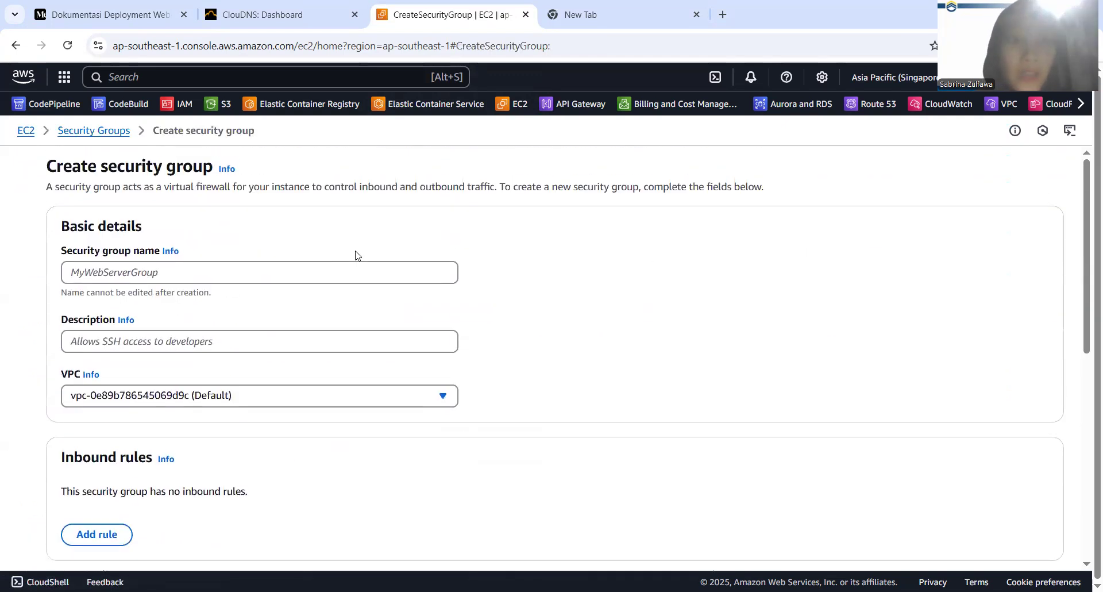
Name the new security group WEB-LARAVEL-SG
click(215, 273)
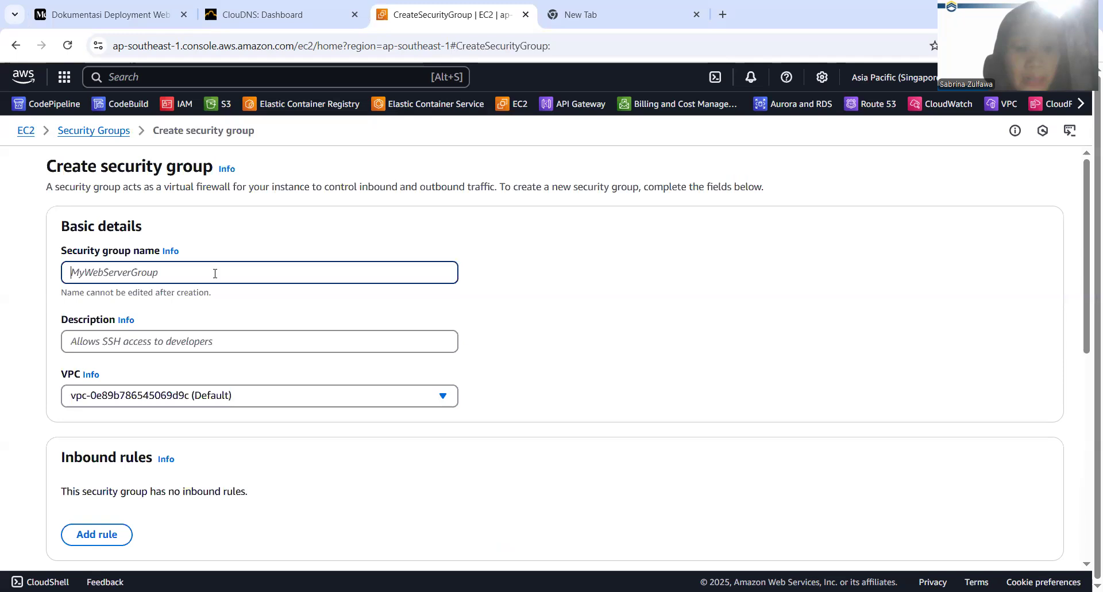
text(sE)
key(BackSpace)
text(WEB-LARAVEL-SG)
Describe the security group as "Allow laravel access" and keep the default VPC
click(173, 332)
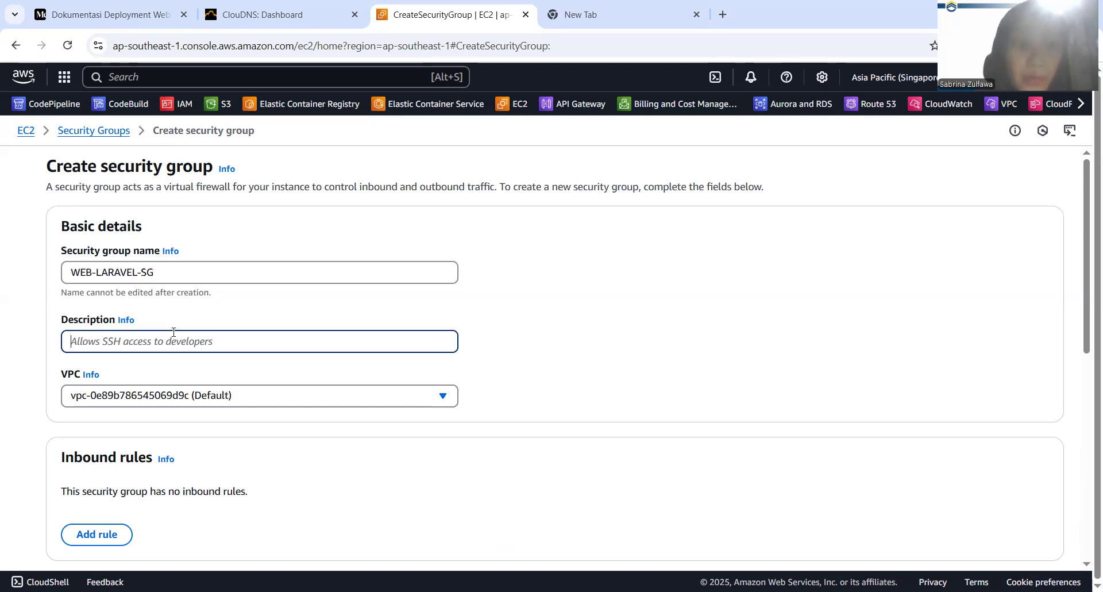
text(Allow laravel access)
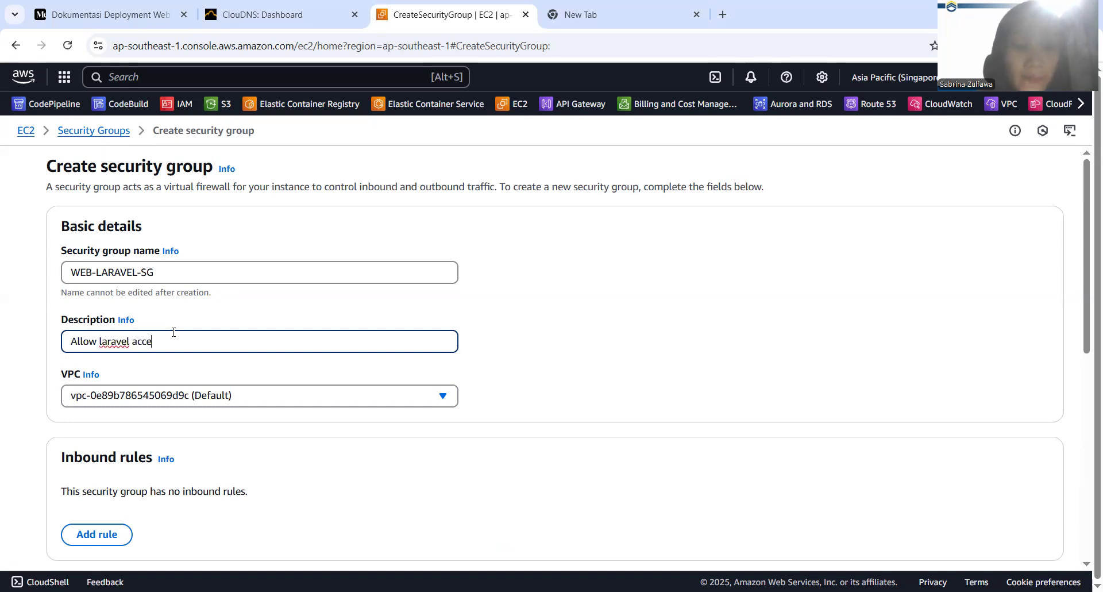
click(159, 396)
click(159, 397)
Add an inbound rule of type SSH that allows source 0.0.0.0/0
scroll(159, 398, down, 3)
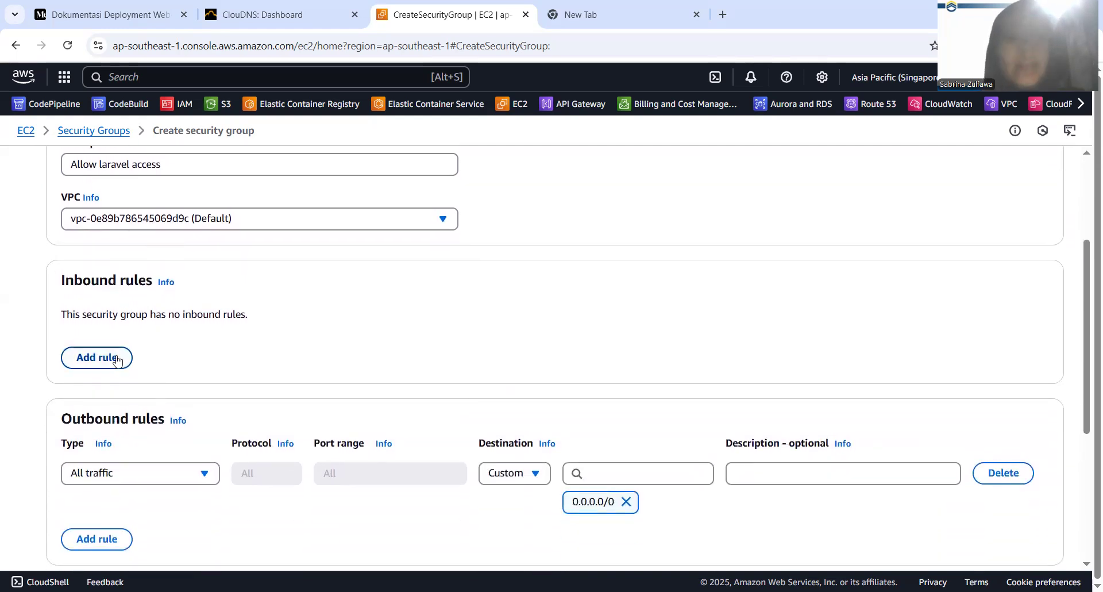
scroll(113, 361, down, 1)
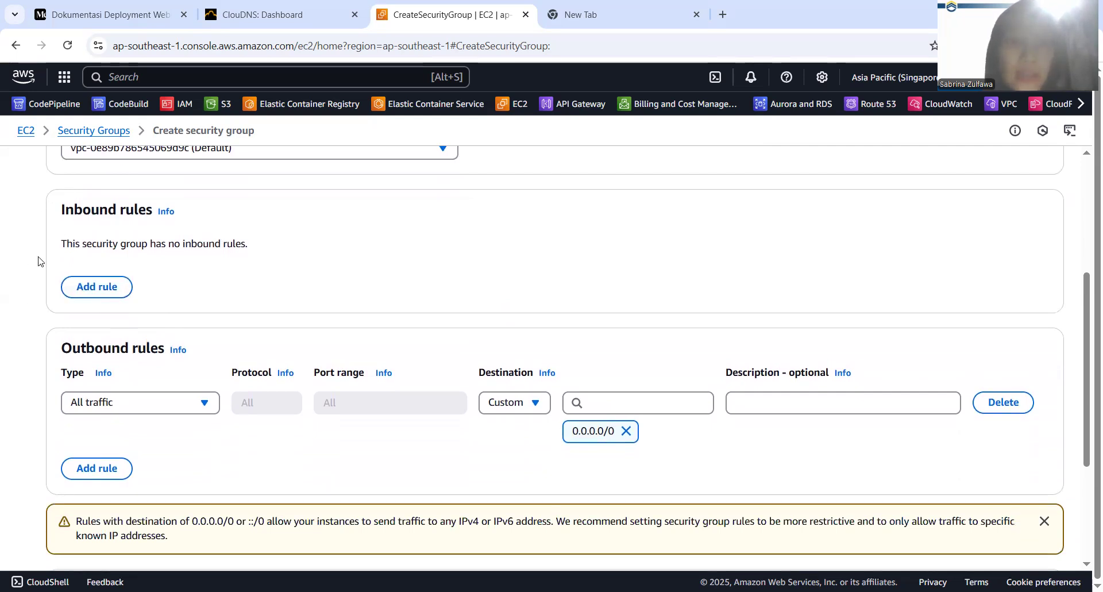
drag(39, 261, 293, 244)
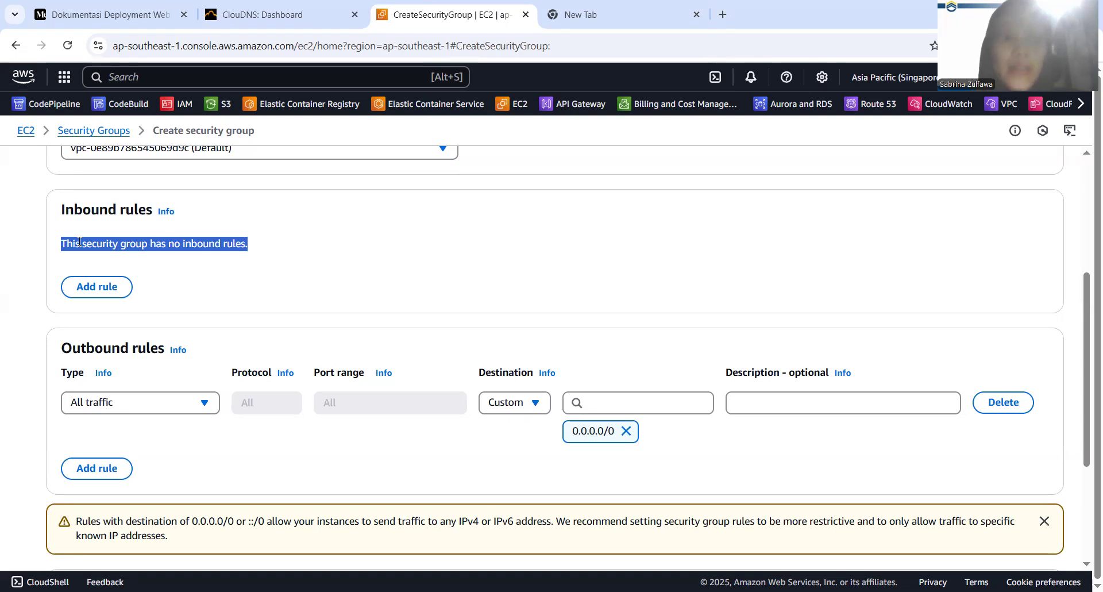
scroll(158, 269, up, 1)
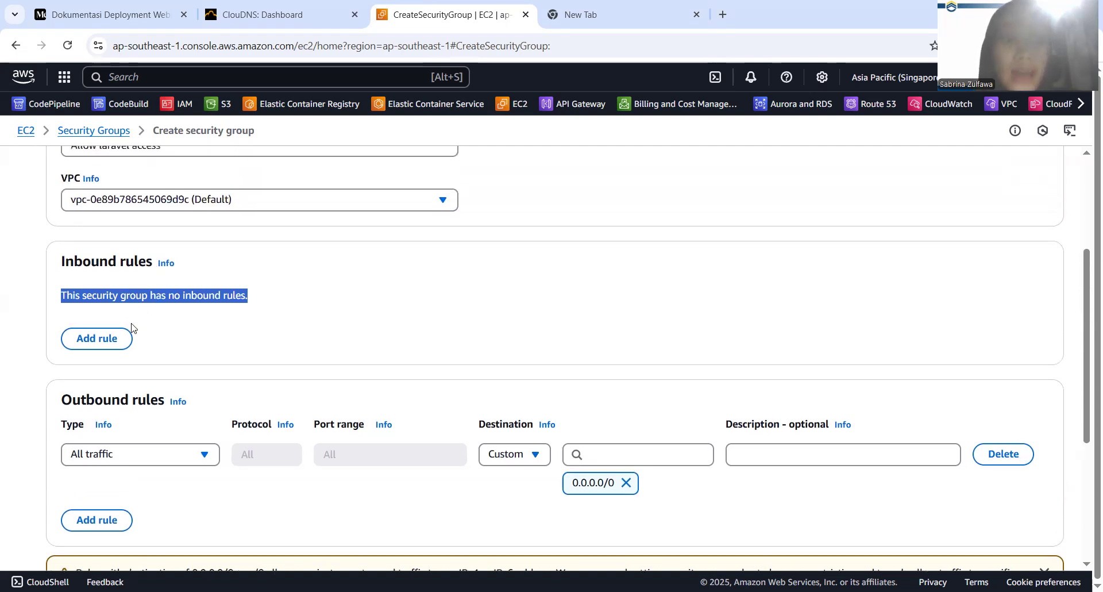
click(96, 339)
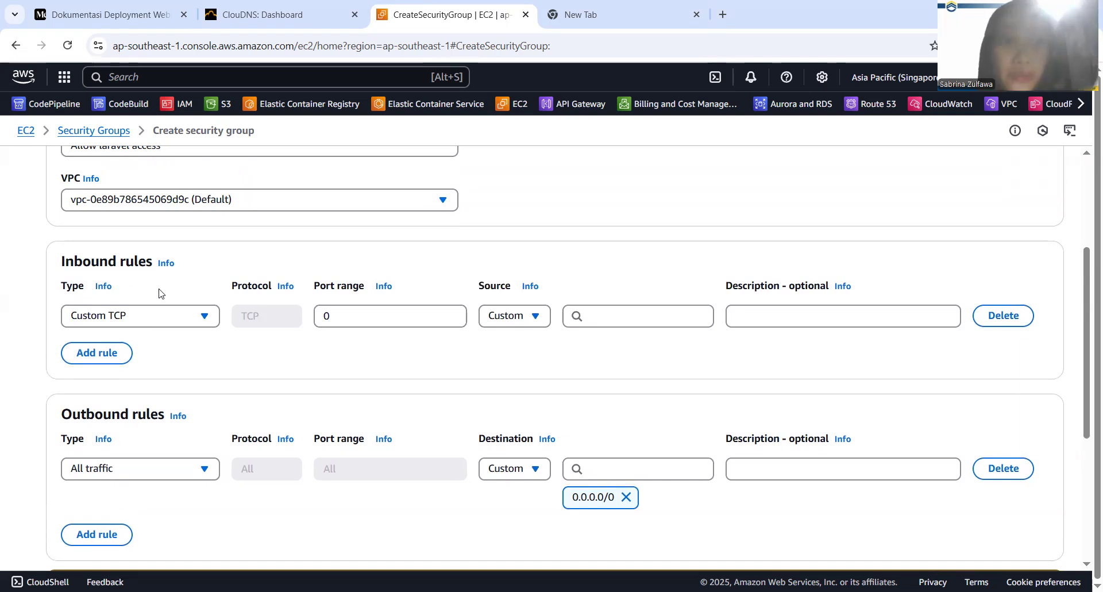
click(366, 314)
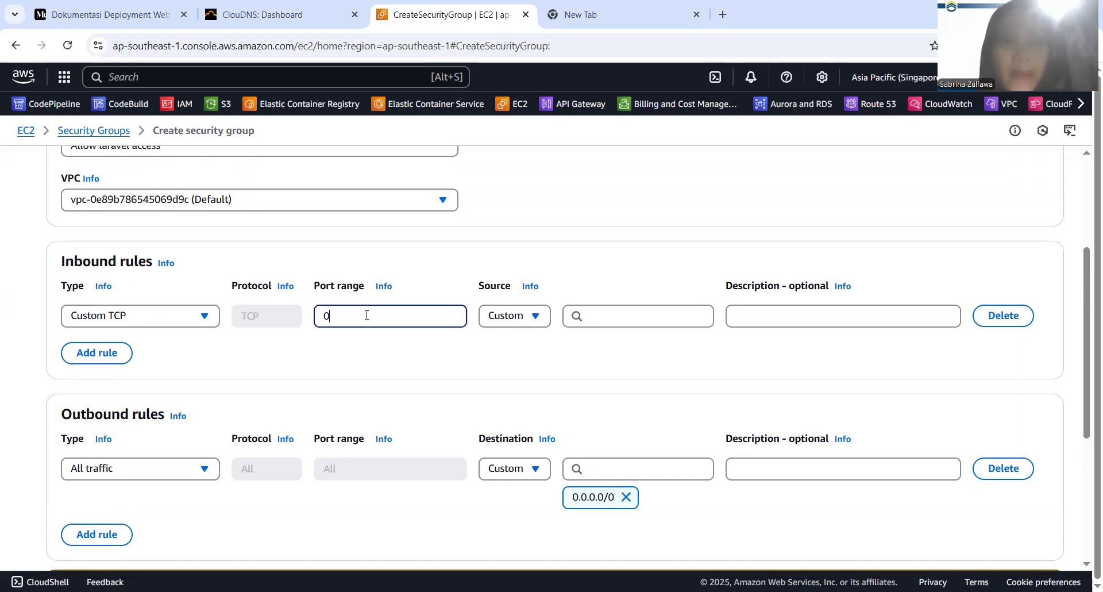
click(204, 317)
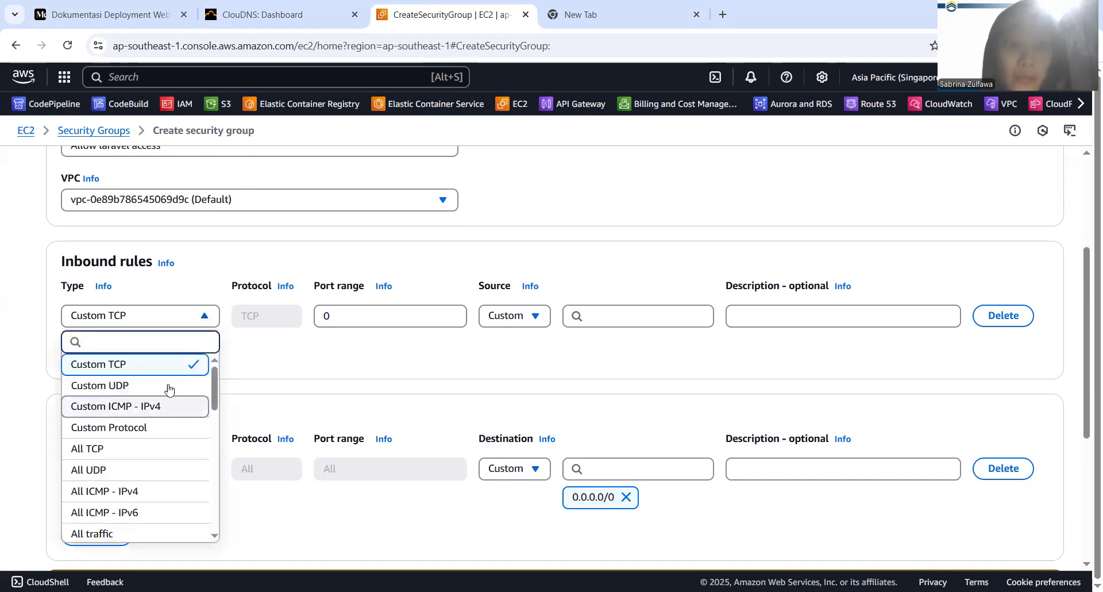
text(ss)
click(153, 364)
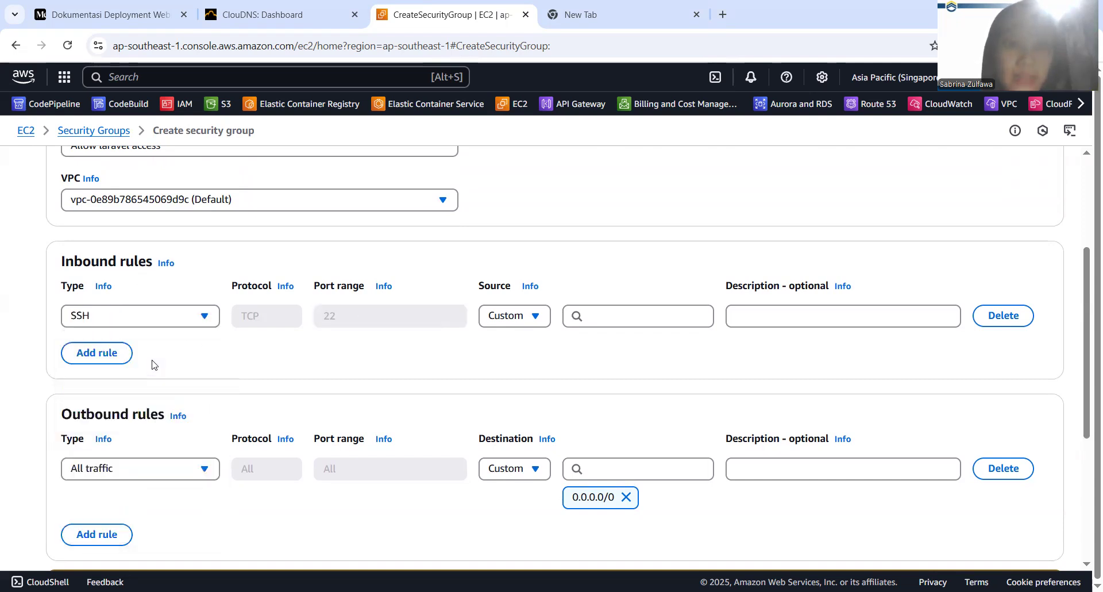
click(619, 325)
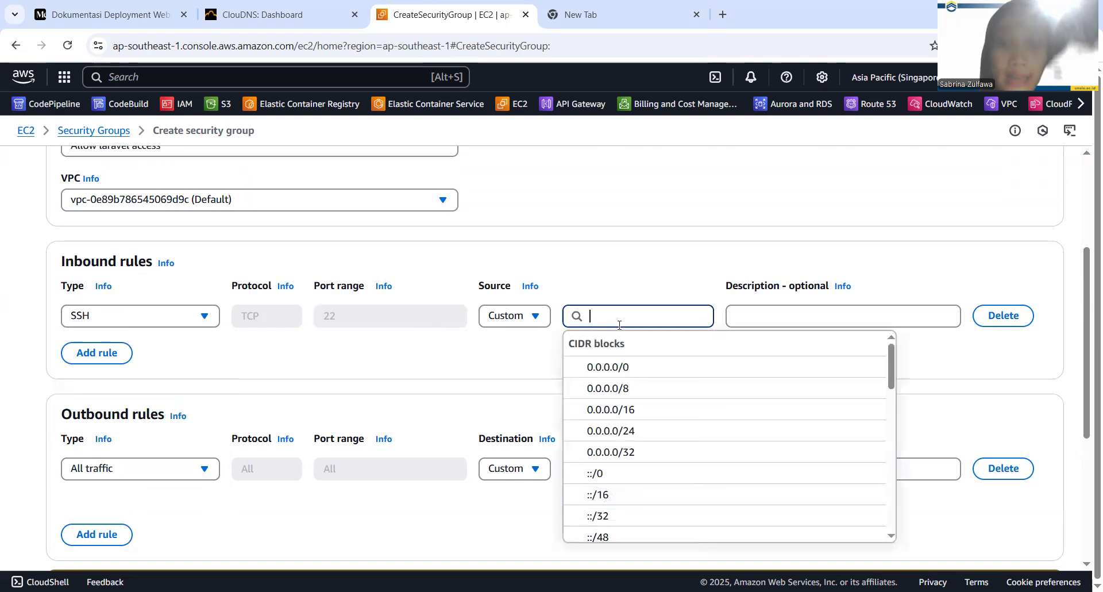
click(619, 364)
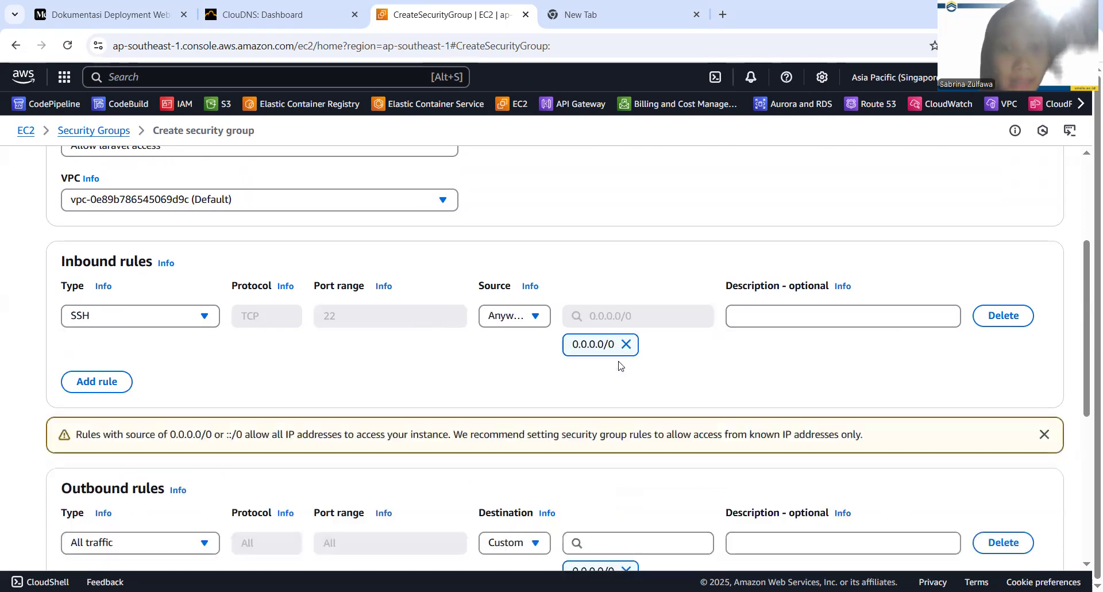
Add a second inbound rule of type HTTP with source 0.0.0.0/0
click(125, 381)
click(124, 381)
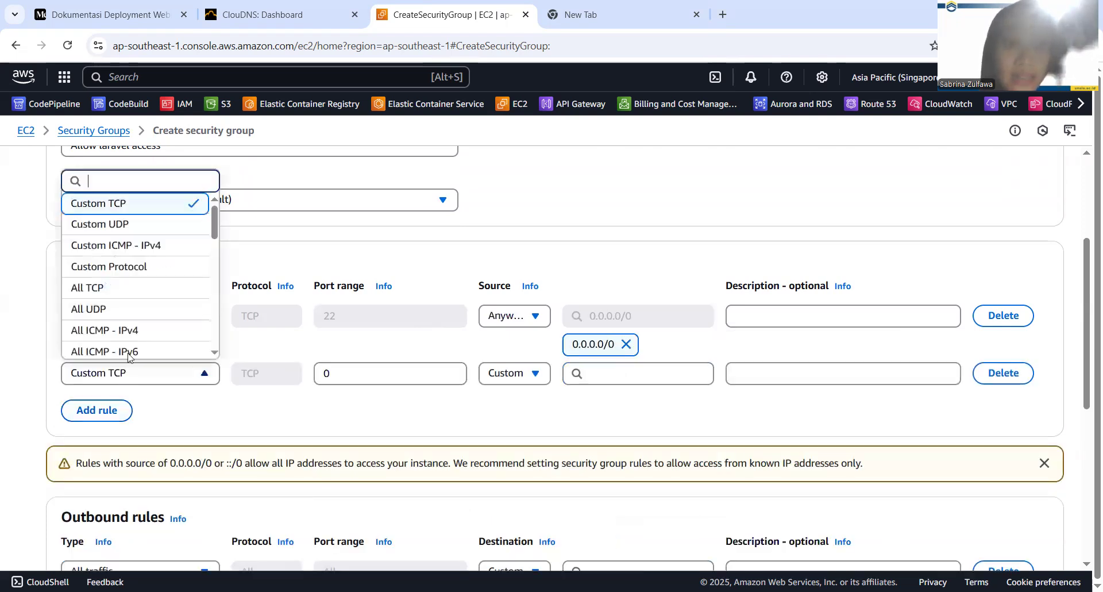
text(htt)
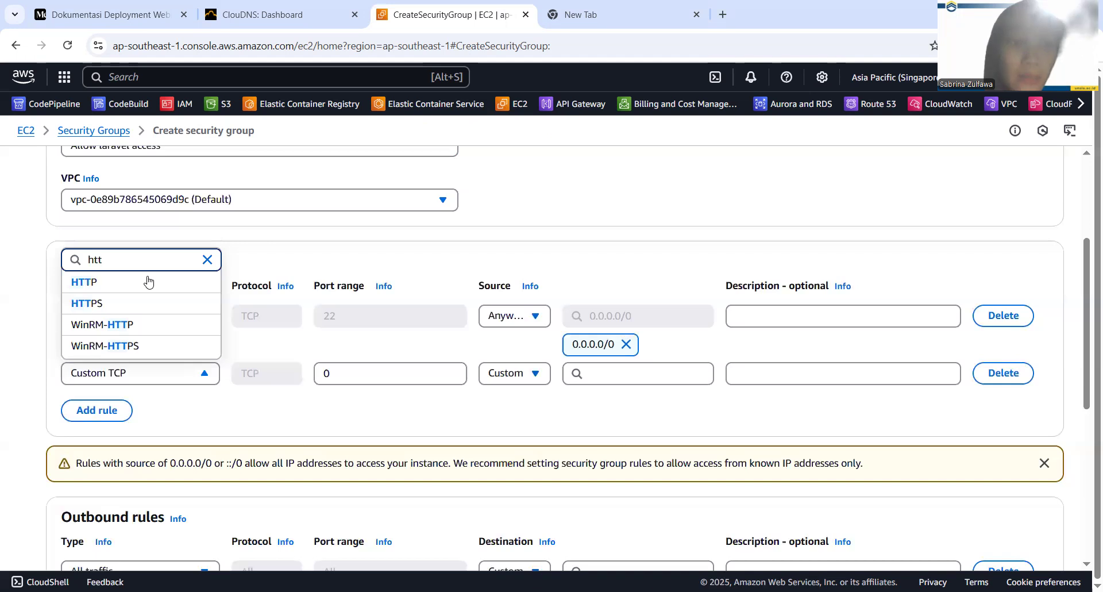
click(148, 280)
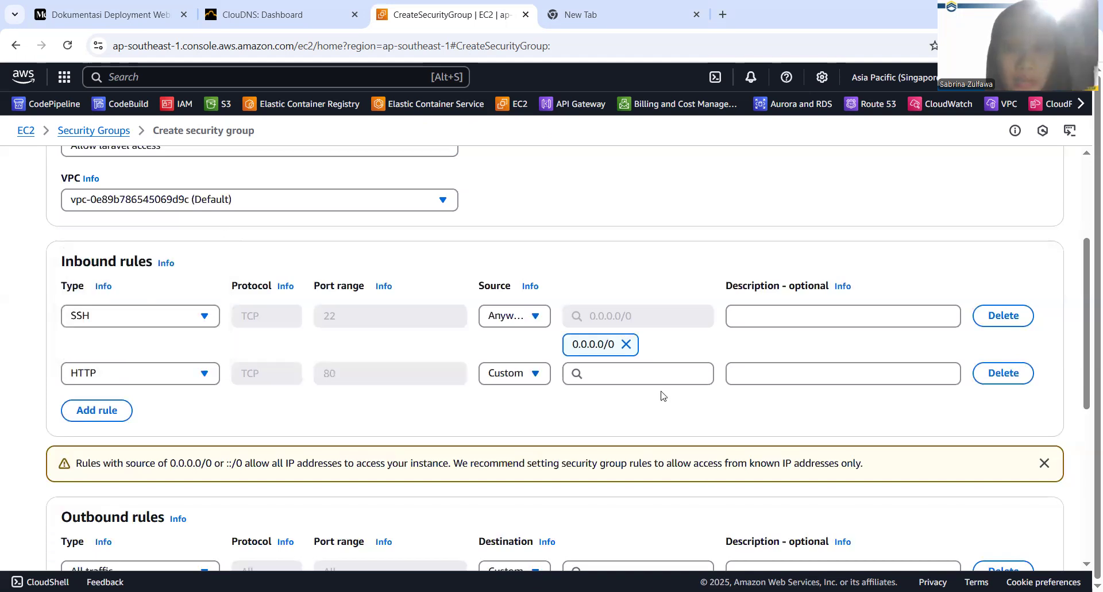
click(660, 374)
click(660, 422)
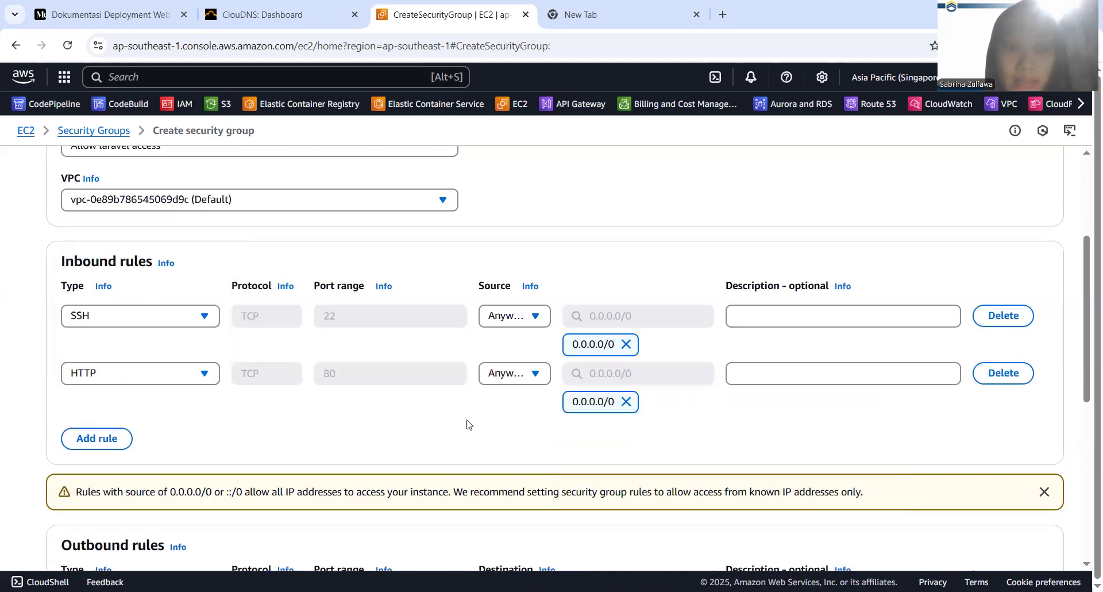
Add a third inbound rule of type HTTPS with source 0.0.0.0/0
click(97, 438)
click(166, 430)
text(htt)
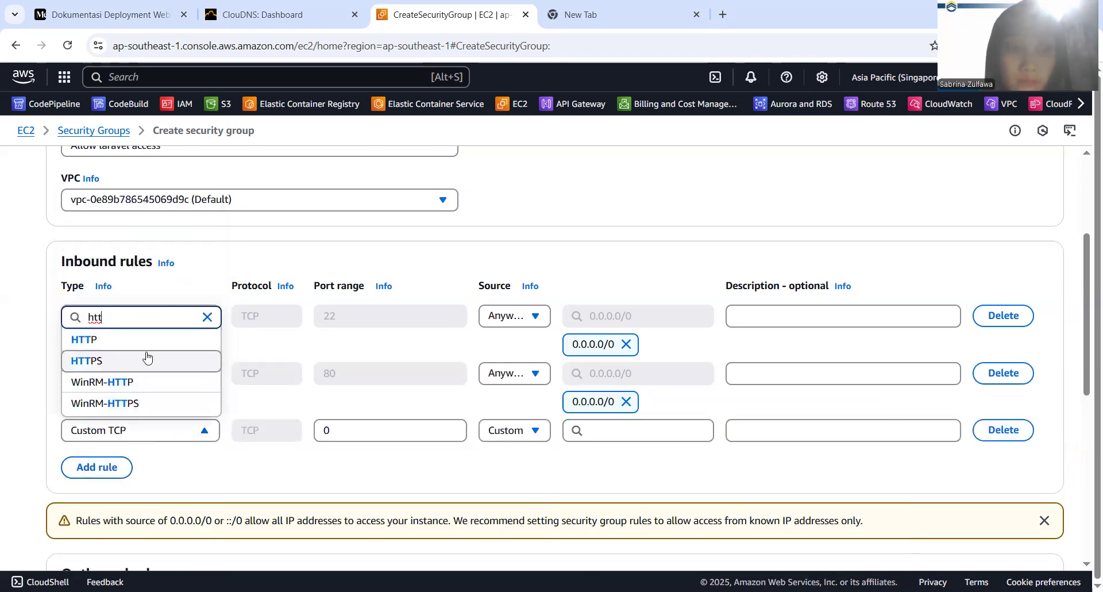
click(147, 360)
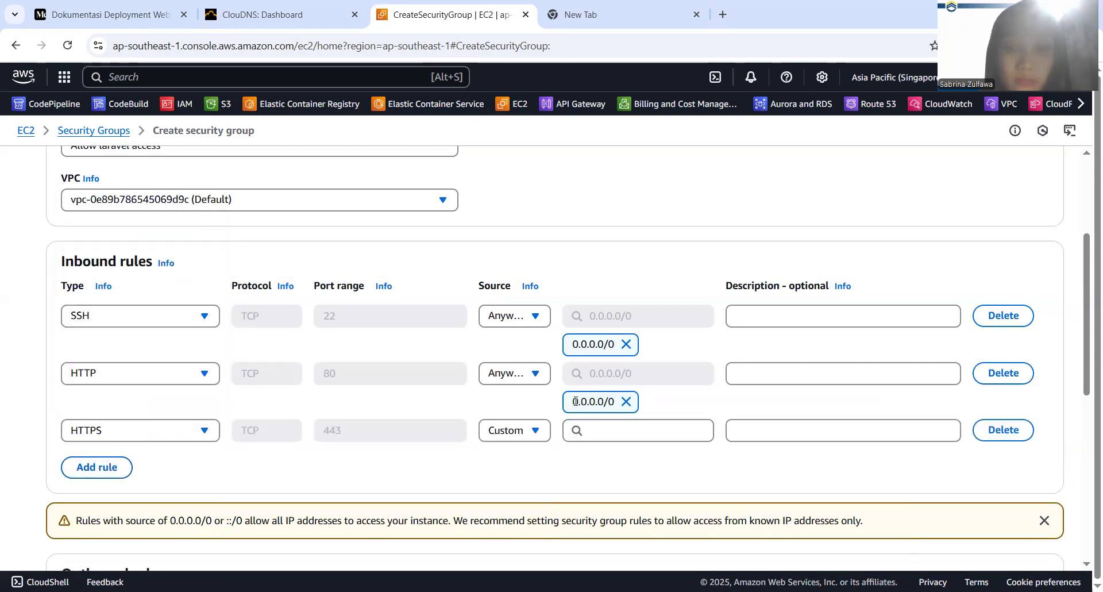
click(587, 427)
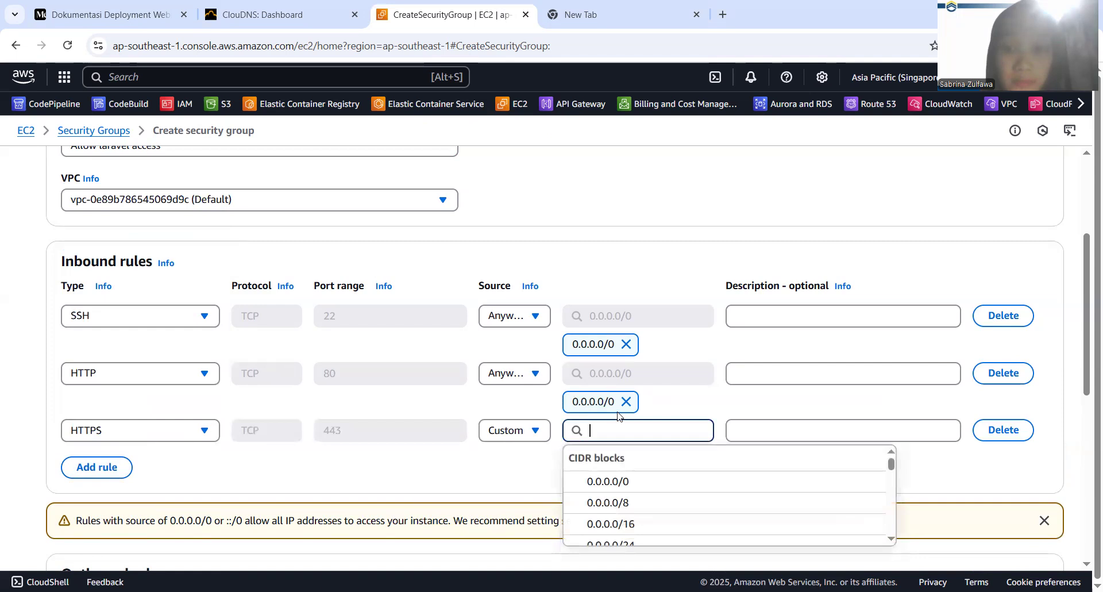
click(655, 482)
Check the outbound rules, keep their defaults and create the security group
scroll(682, 482, down, 5)
scroll(932, 490, down, 3)
scroll(529, 394, up, 4)
scroll(452, 368, down, 4)
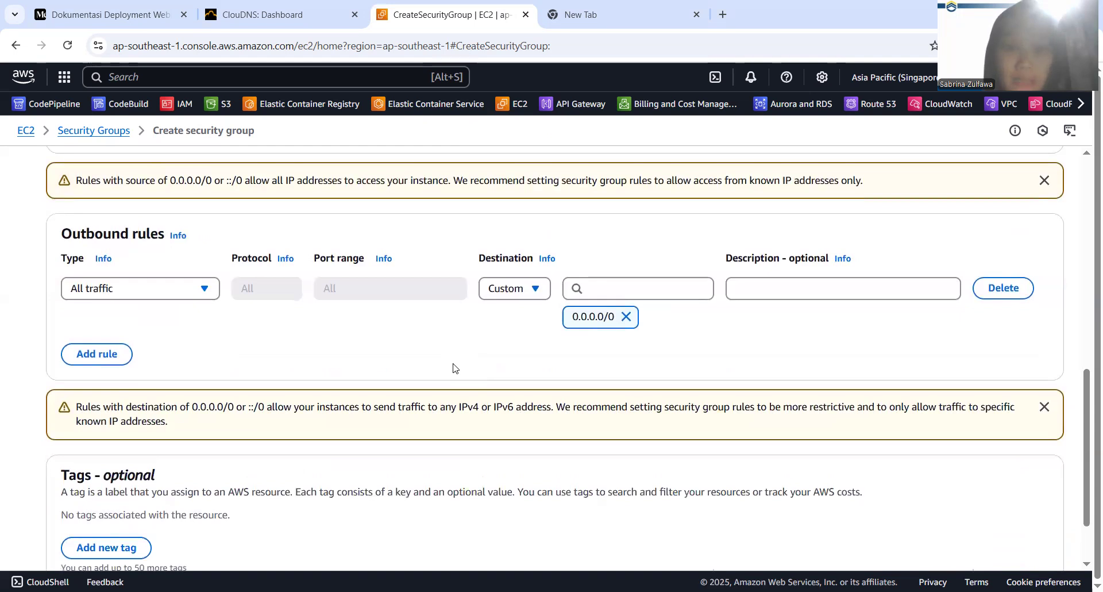
click(978, 541)
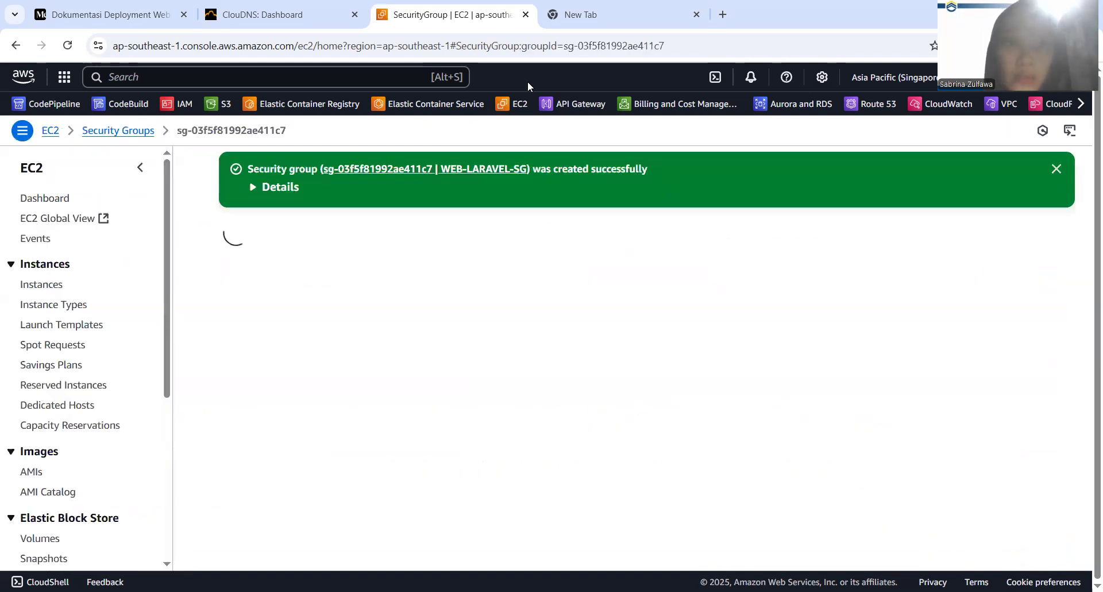
Switch to the Medium documentation and read section 3.2 for the instance type, operating system and user data required for the EC2 instance
click(144, 14)
scroll(315, 278, down, 1)
scroll(315, 279, down, 2)
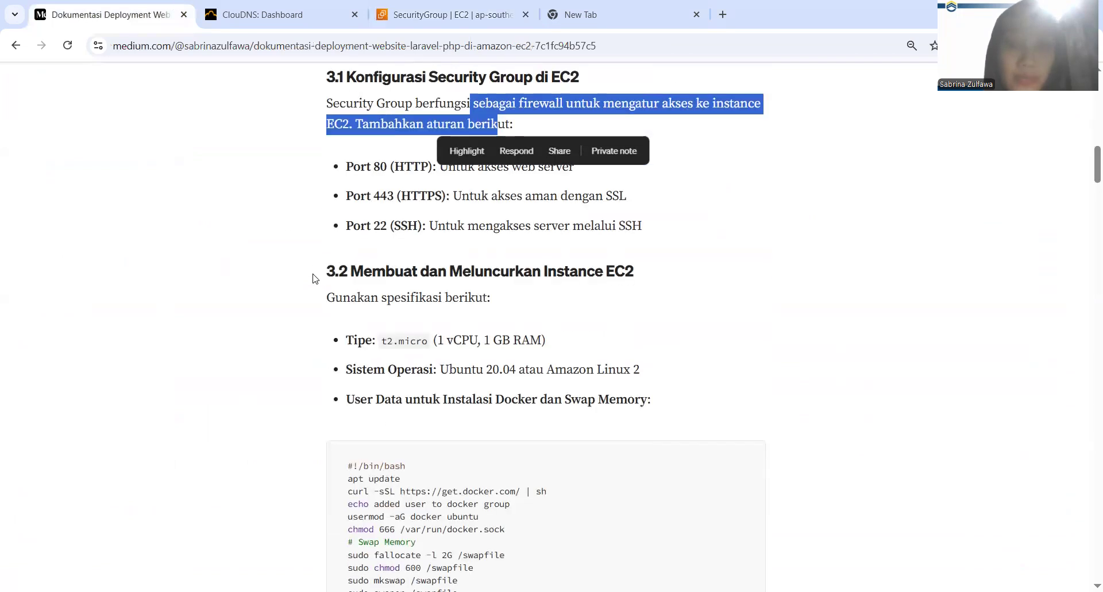
scroll(476, 350, down, 3)
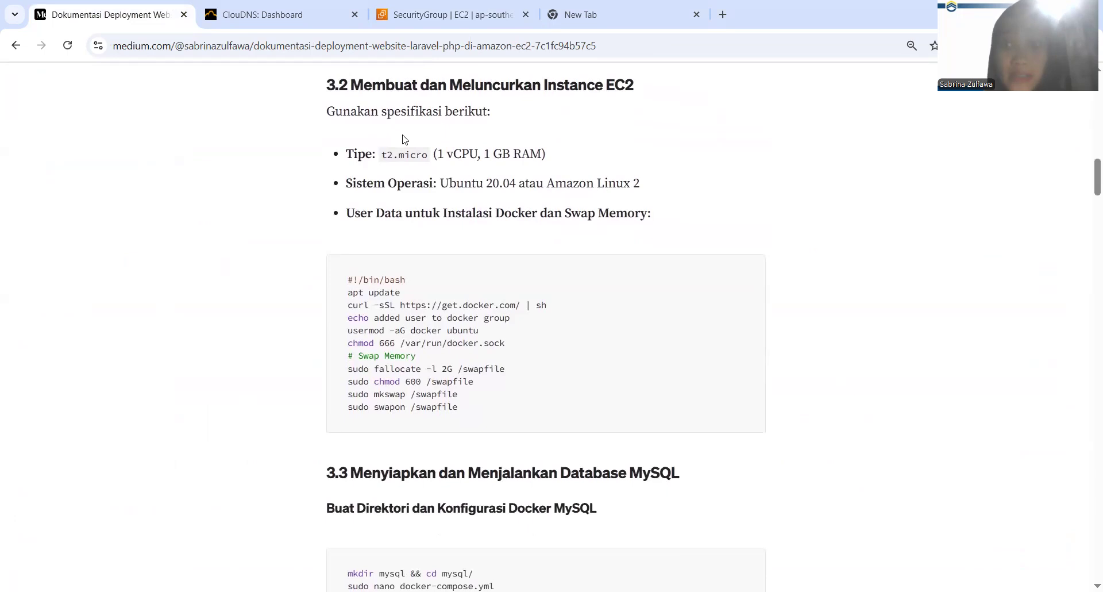
drag(383, 155, 430, 157)
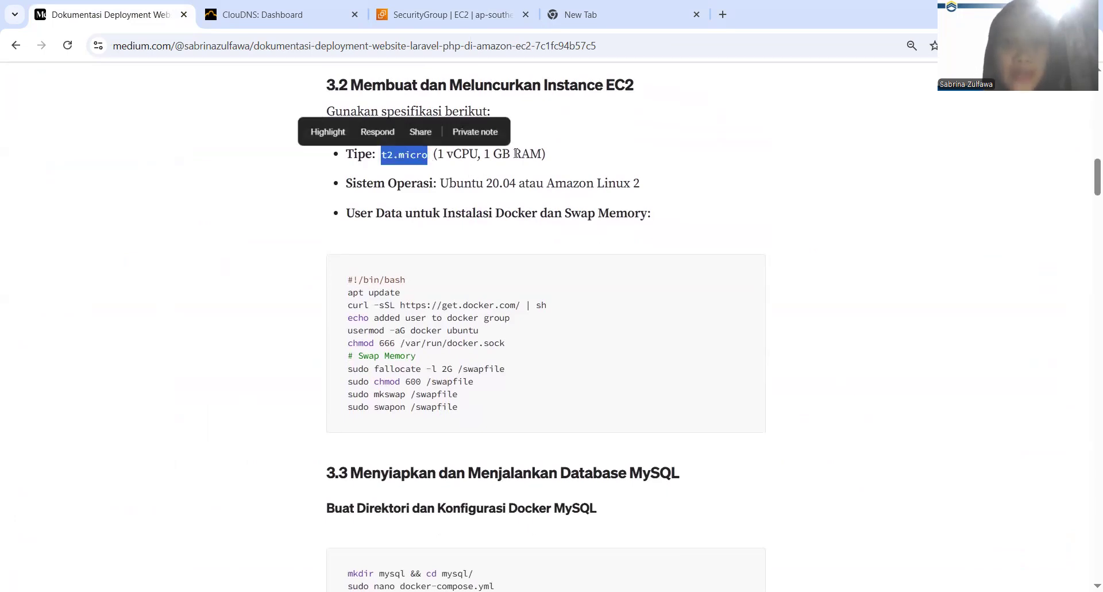
drag(514, 154, 542, 154)
drag(380, 157, 430, 155)
drag(442, 183, 516, 184)
scroll(516, 184, down, 1)
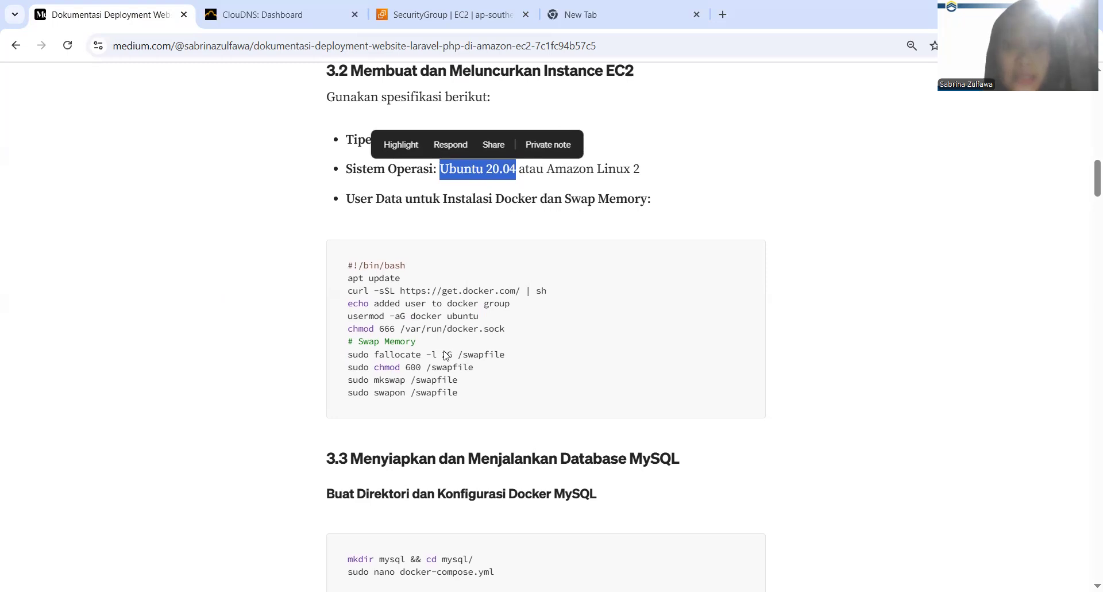
drag(347, 265, 477, 394)
click(513, 342)
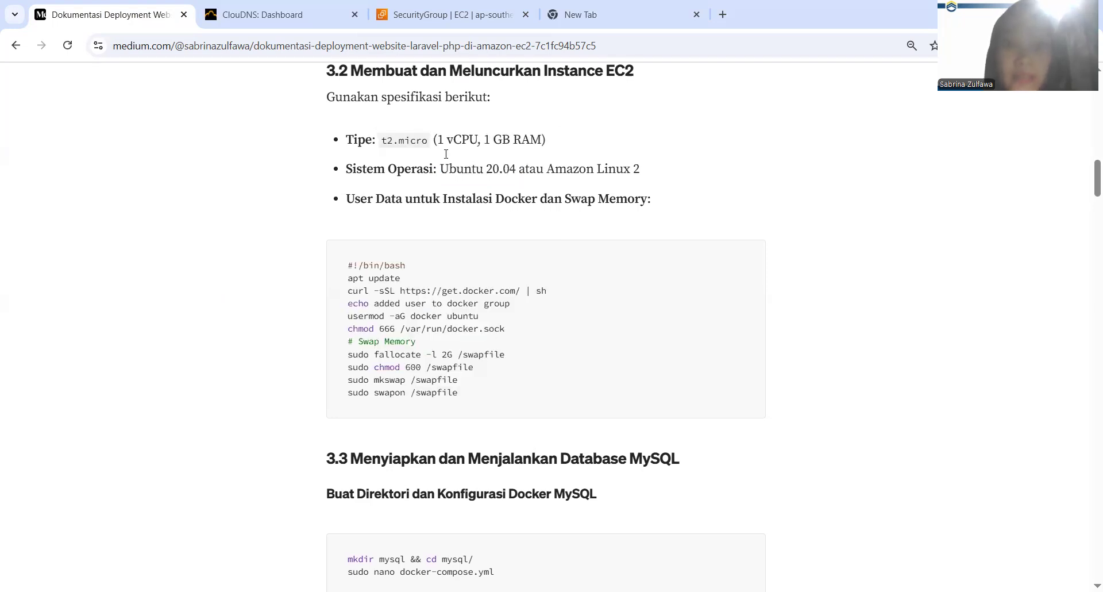
Examine the Docker and swap memory commands in the documentation's user data script and compare the swap size with the instance's RAM
click(448, 15)
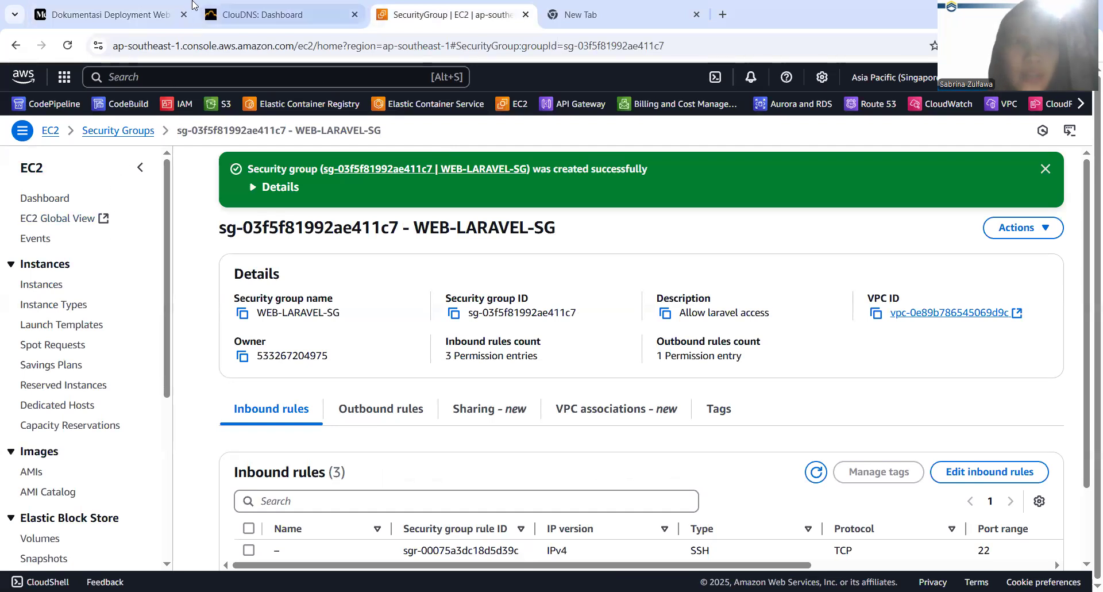
click(107, 5)
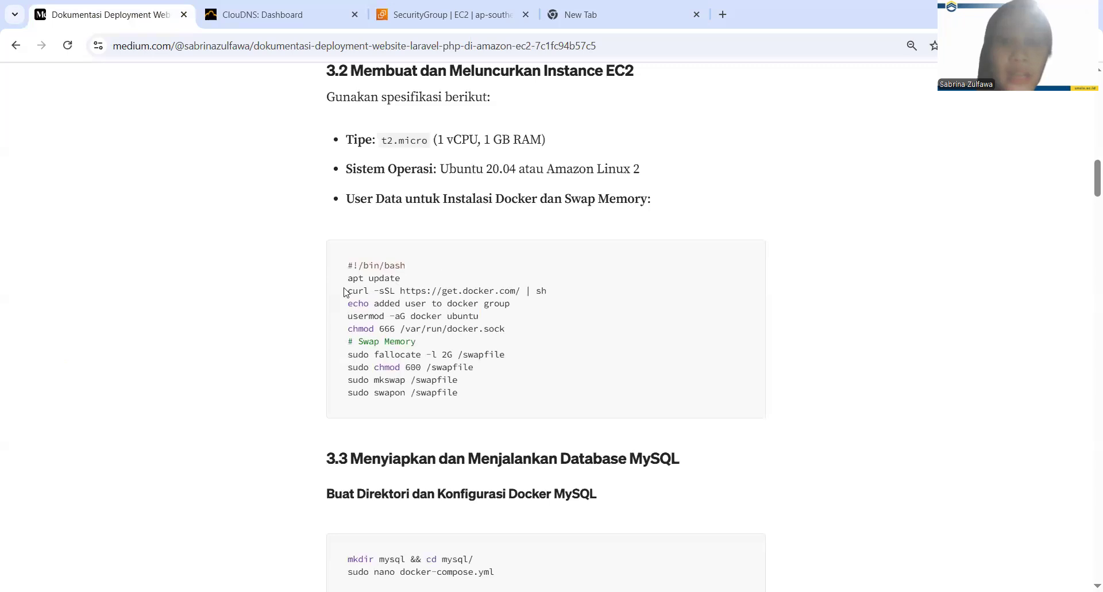
drag(347, 291, 517, 331)
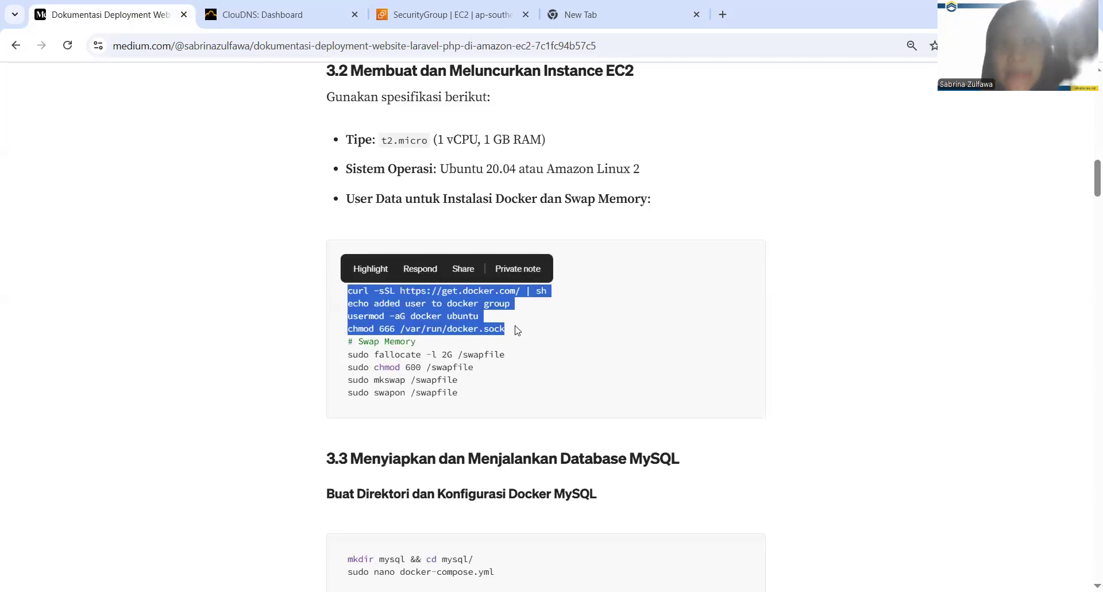
drag(474, 405, 356, 358)
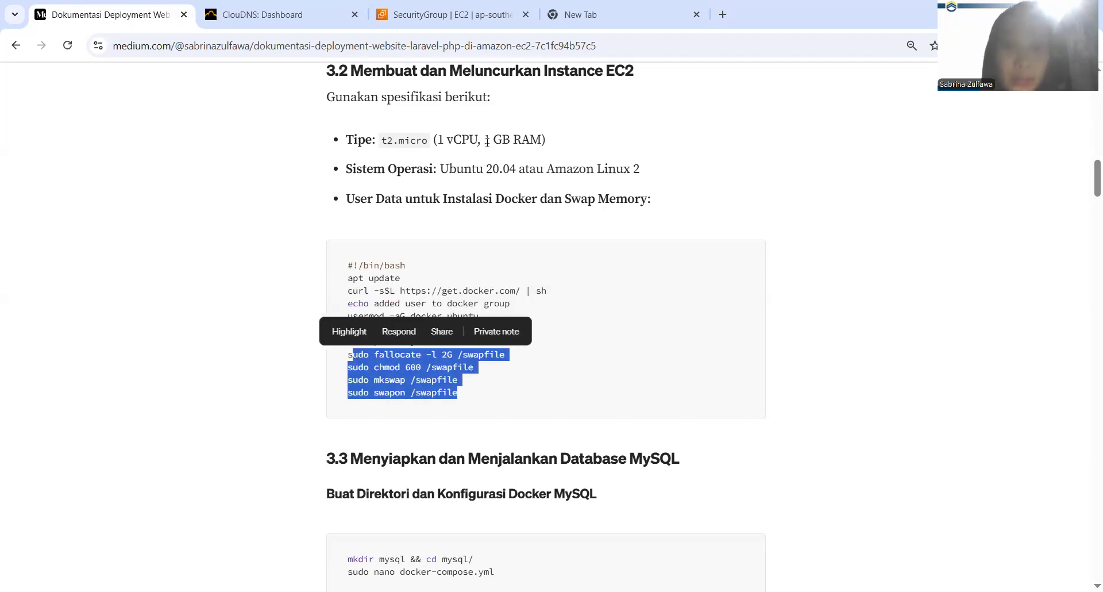
drag(487, 140, 533, 139)
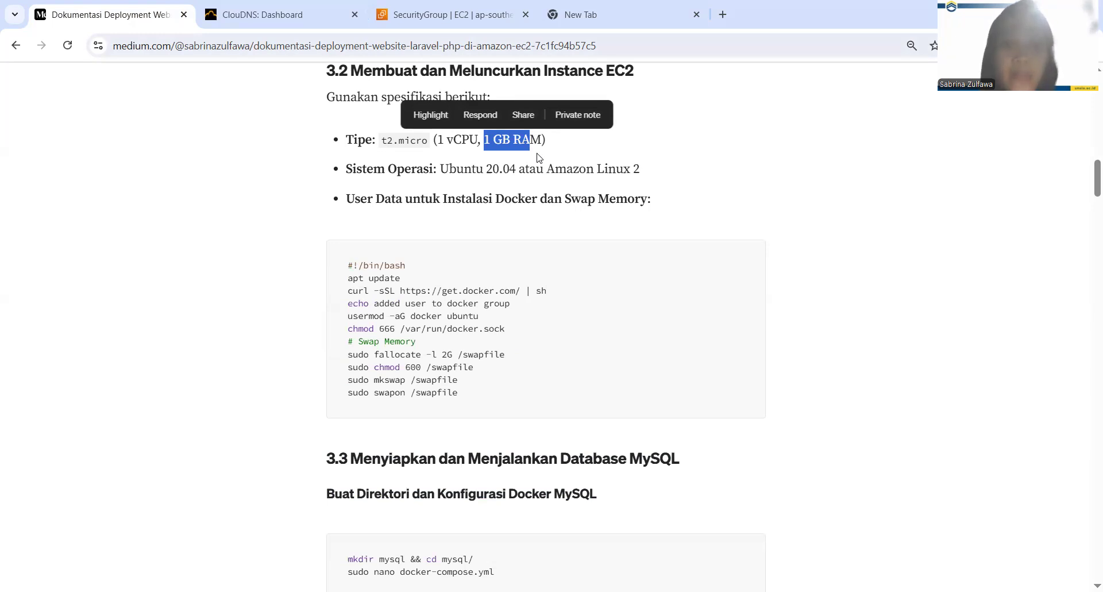
click(485, 140)
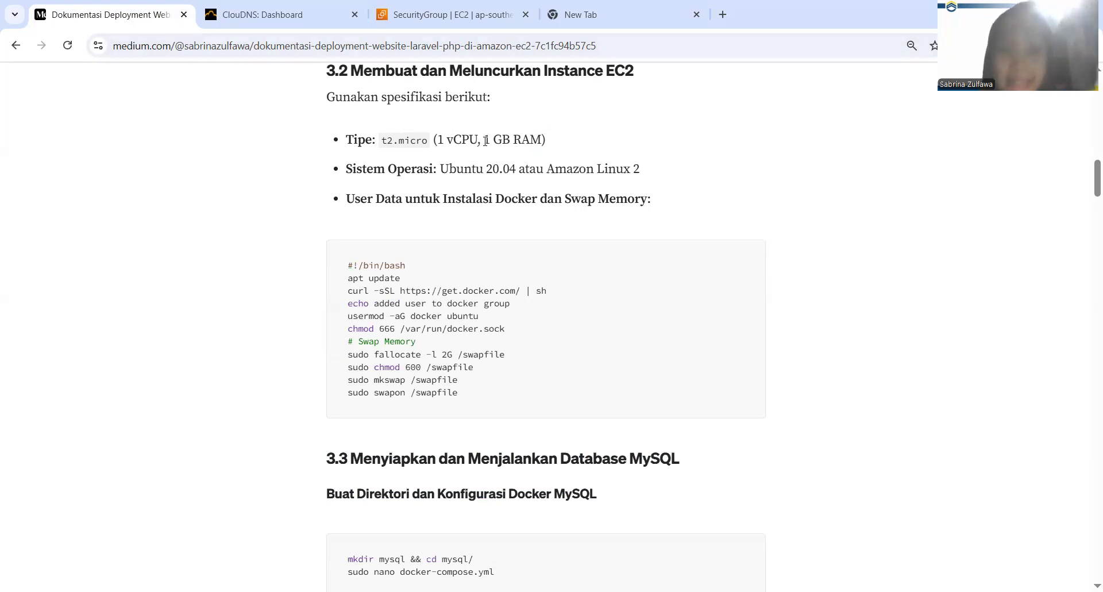
drag(485, 139, 516, 136)
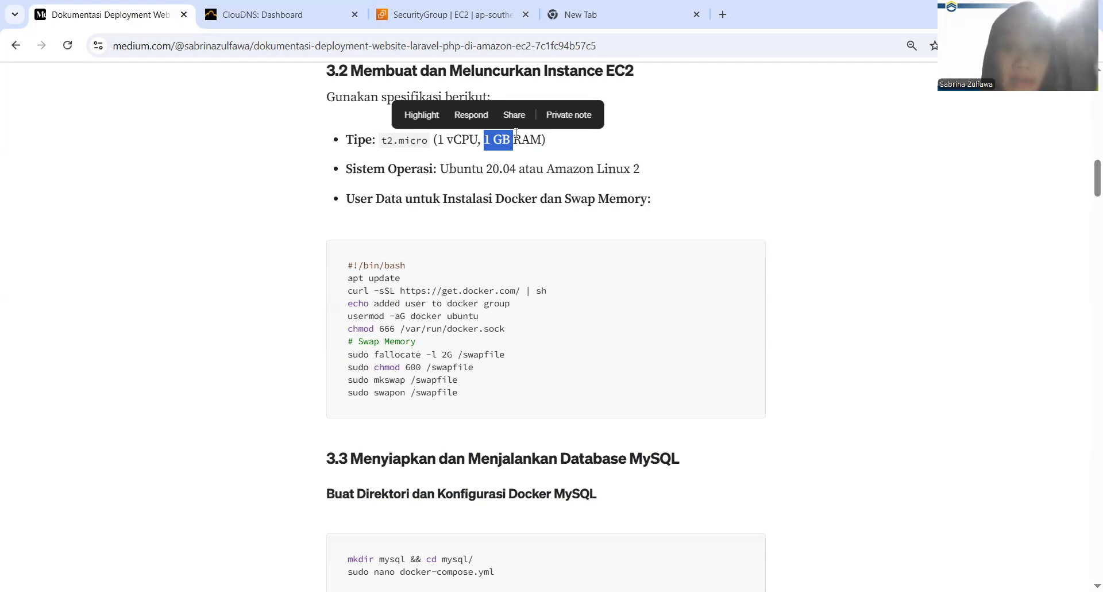
drag(443, 355, 449, 356)
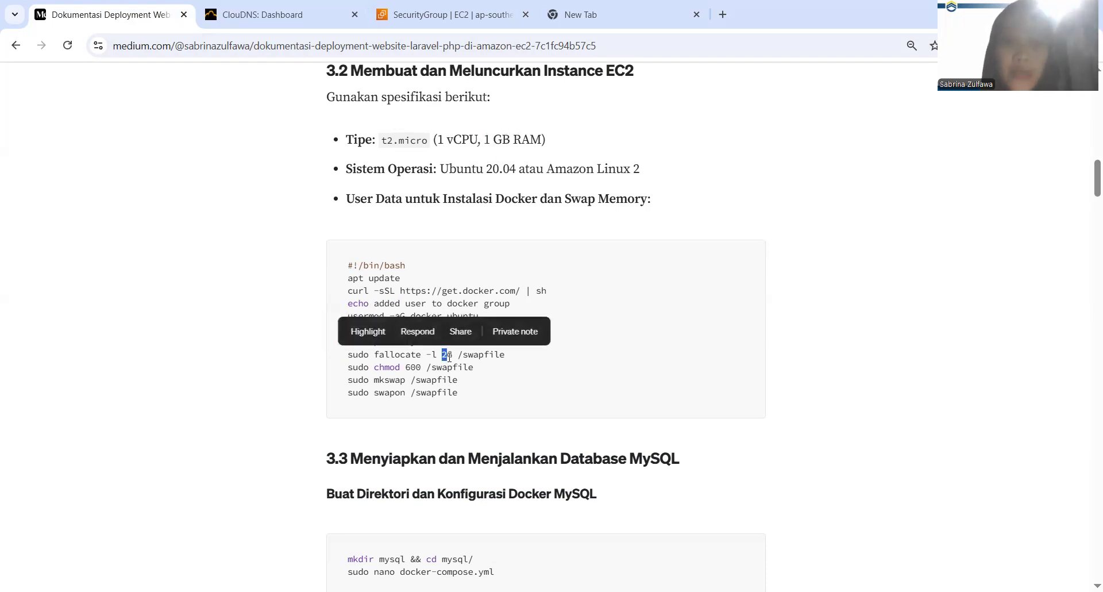
Return to the AWS EC2 console, go to the instances list and start launching a new instance
click(409, 9)
click(44, 284)
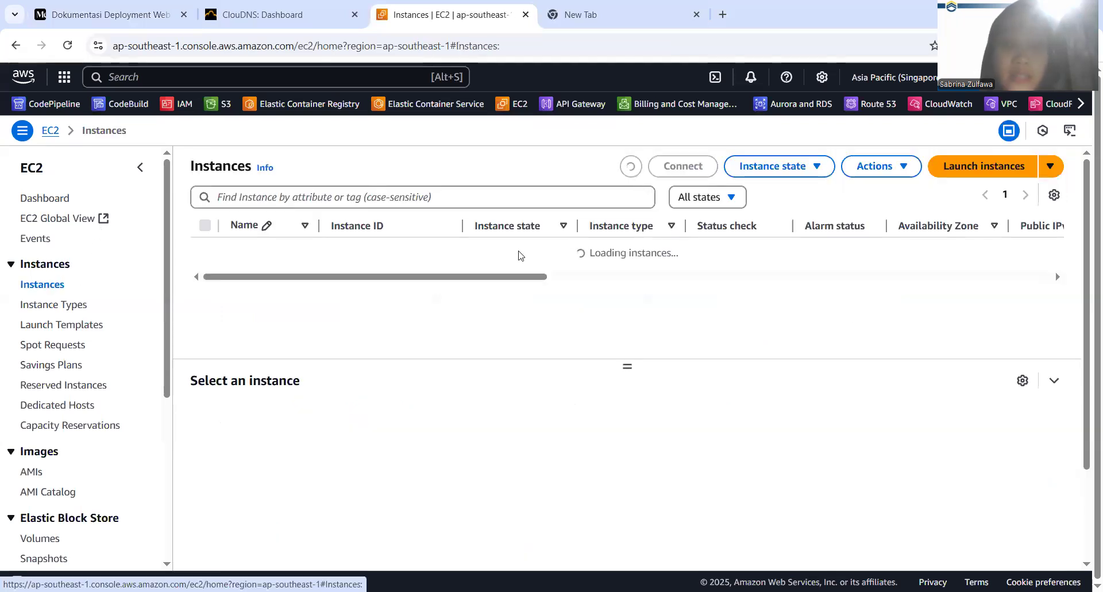
click(982, 167)
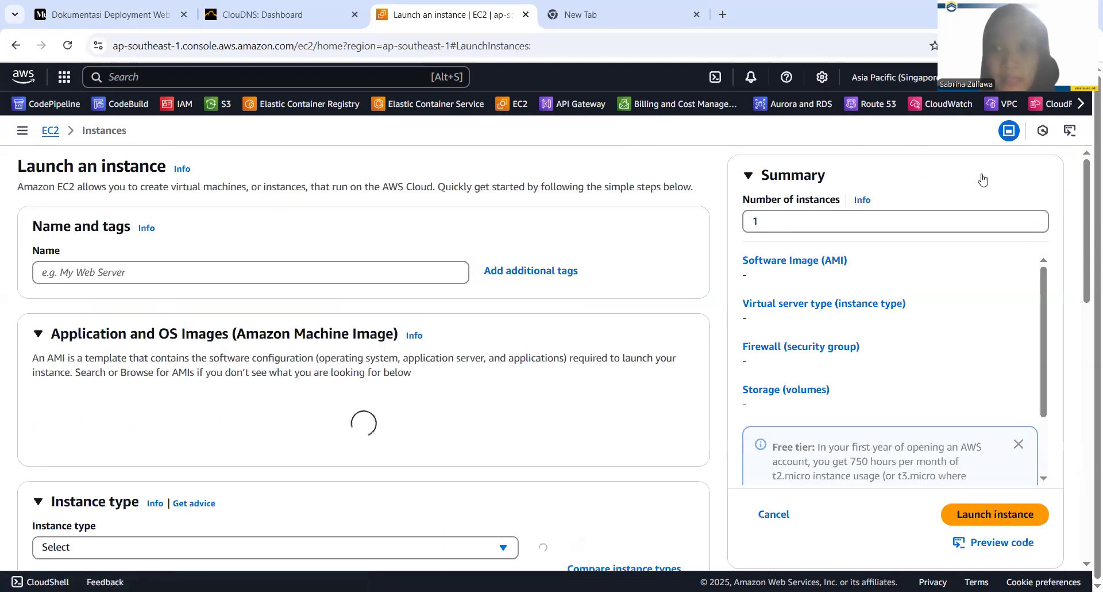
scroll(515, 296, down, 1)
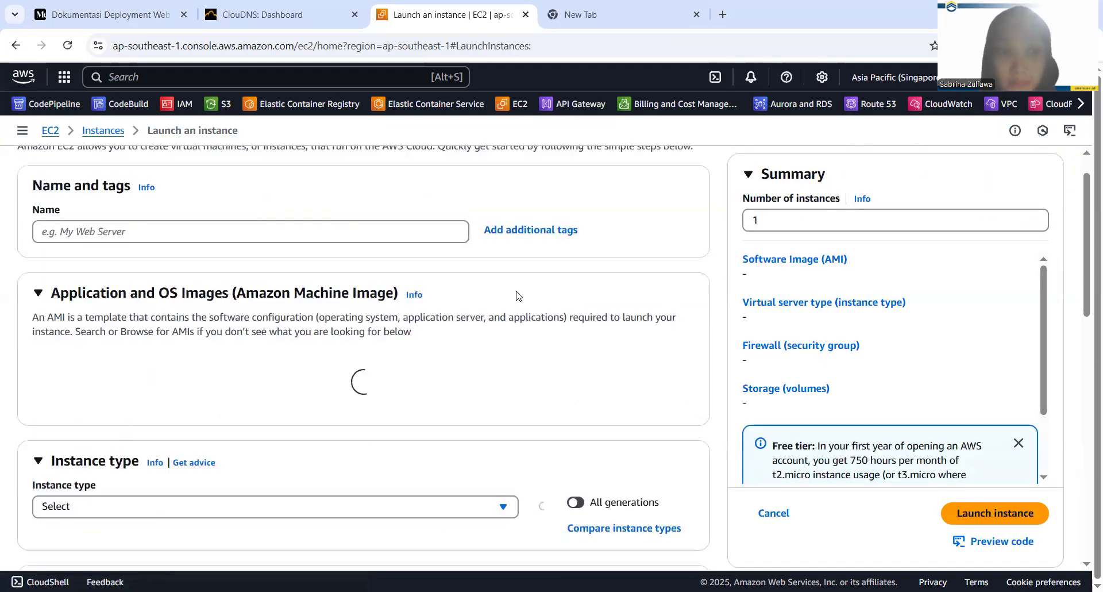
Name the new instance laravel-instance
click(330, 230)
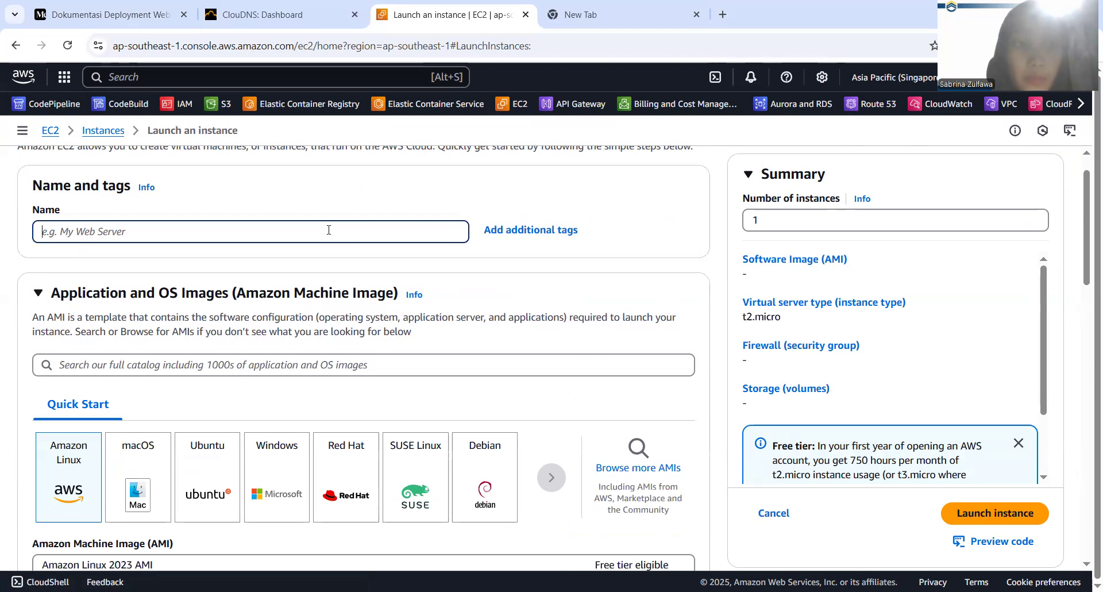
text(we)
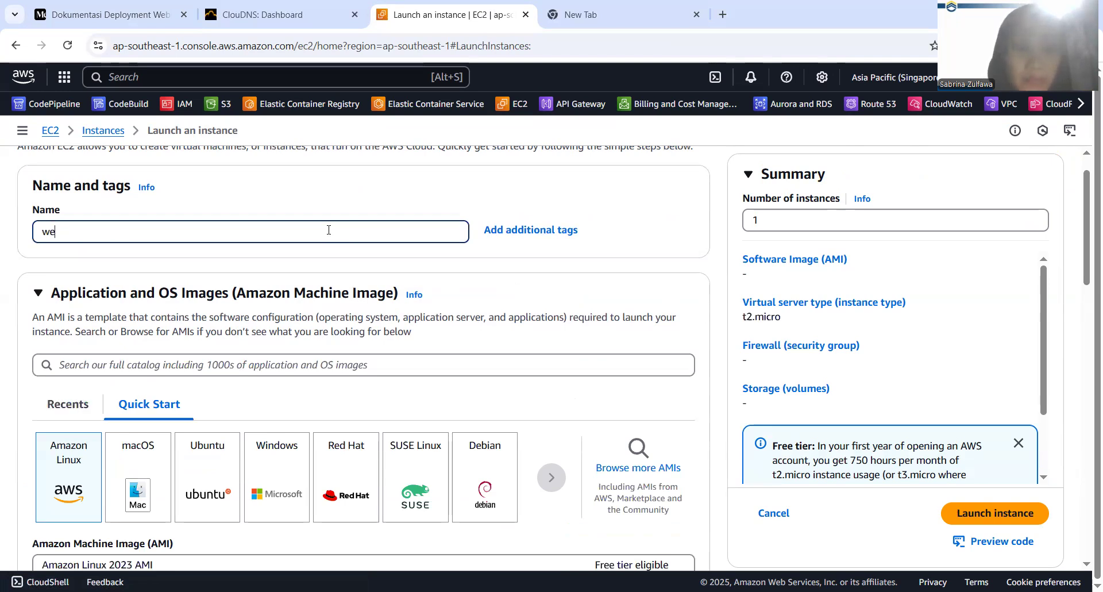
key(BackSpace)
key(BackSpace)
text(laravel-)
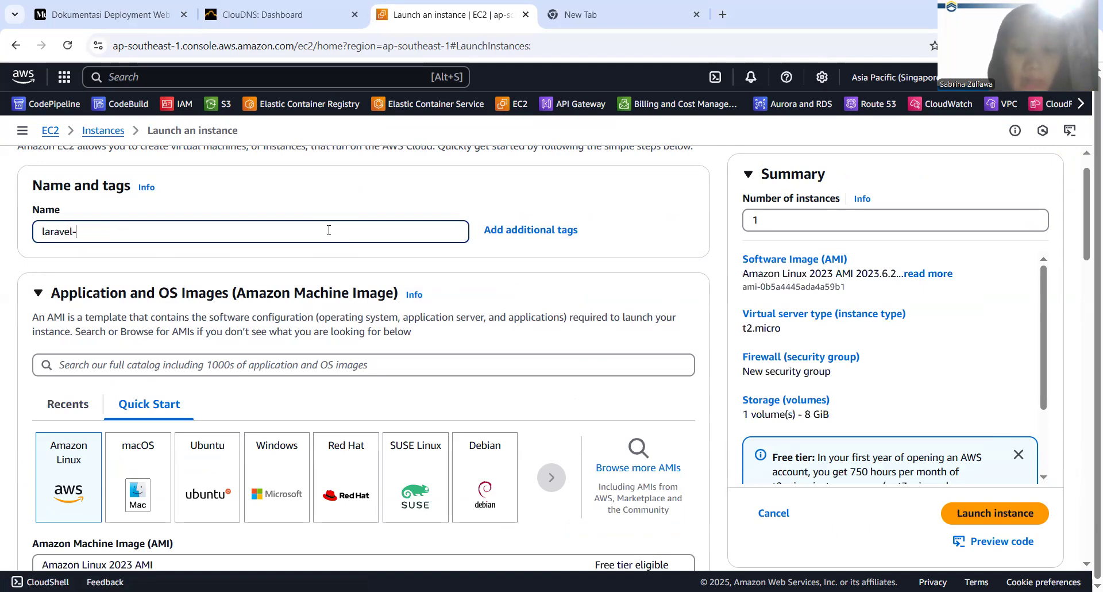
text(instance)
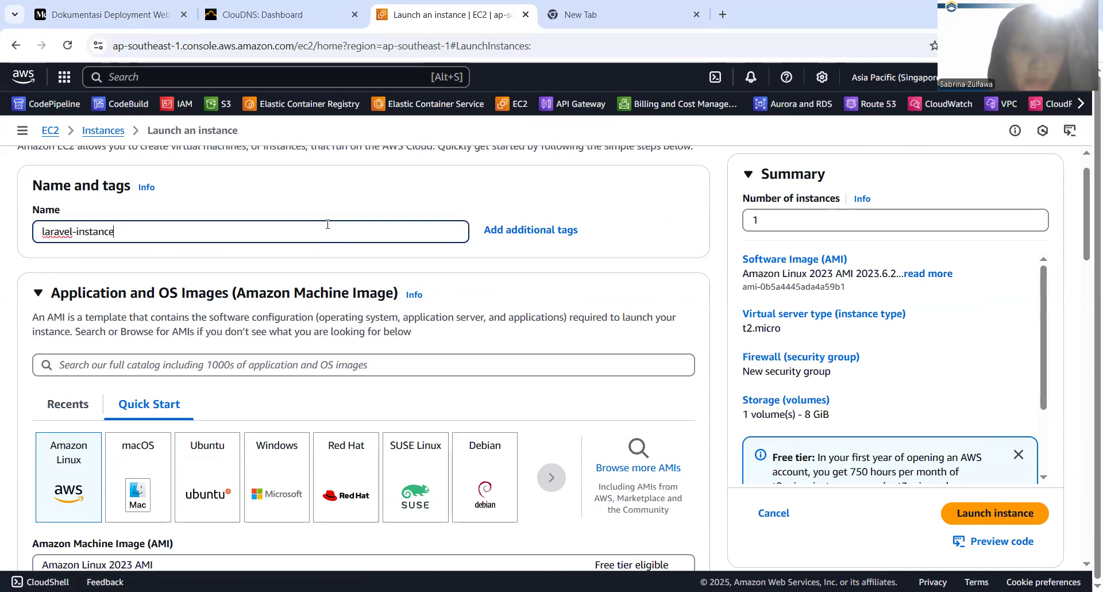
Choose Ubuntu Server 22.04 LTS (HVM), SSD Volume Type as the instance's machine image and accept the resulting setting changes
scroll(327, 224, down, 4)
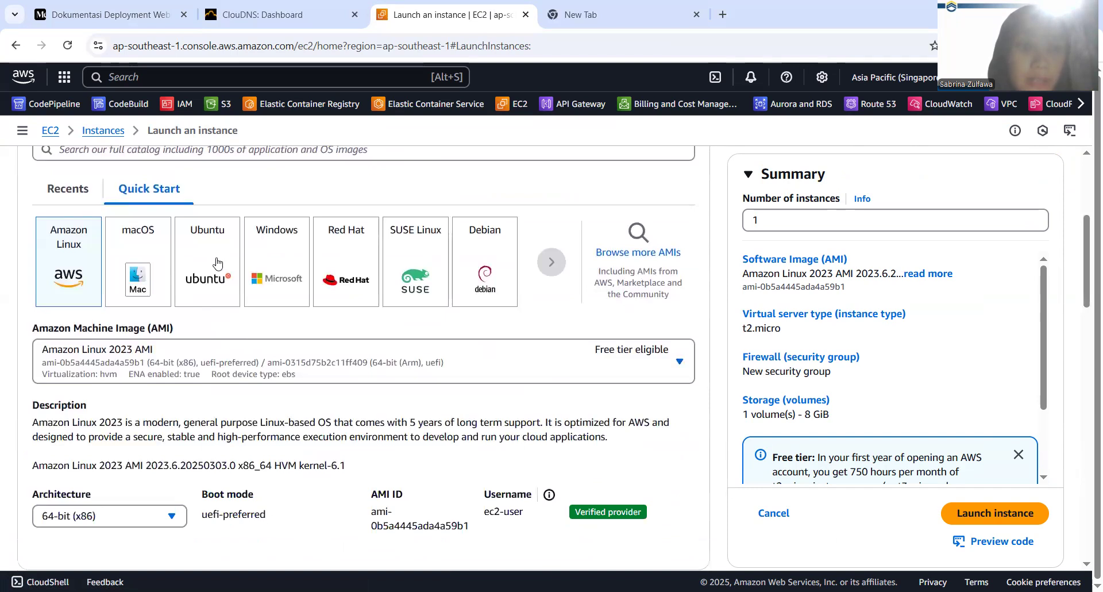
click(228, 264)
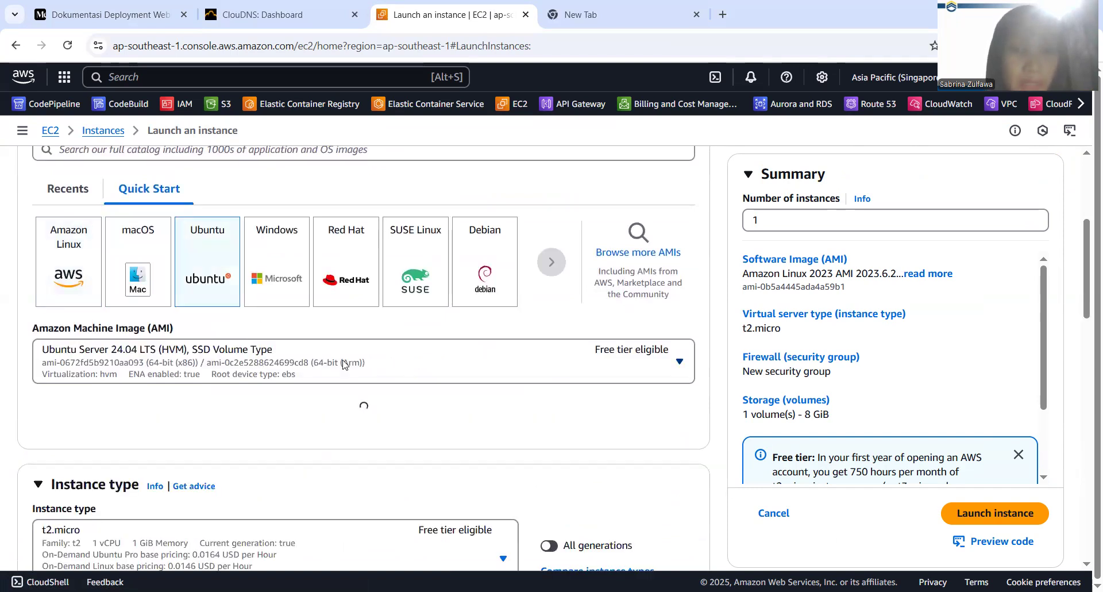
scroll(343, 364, down, 1)
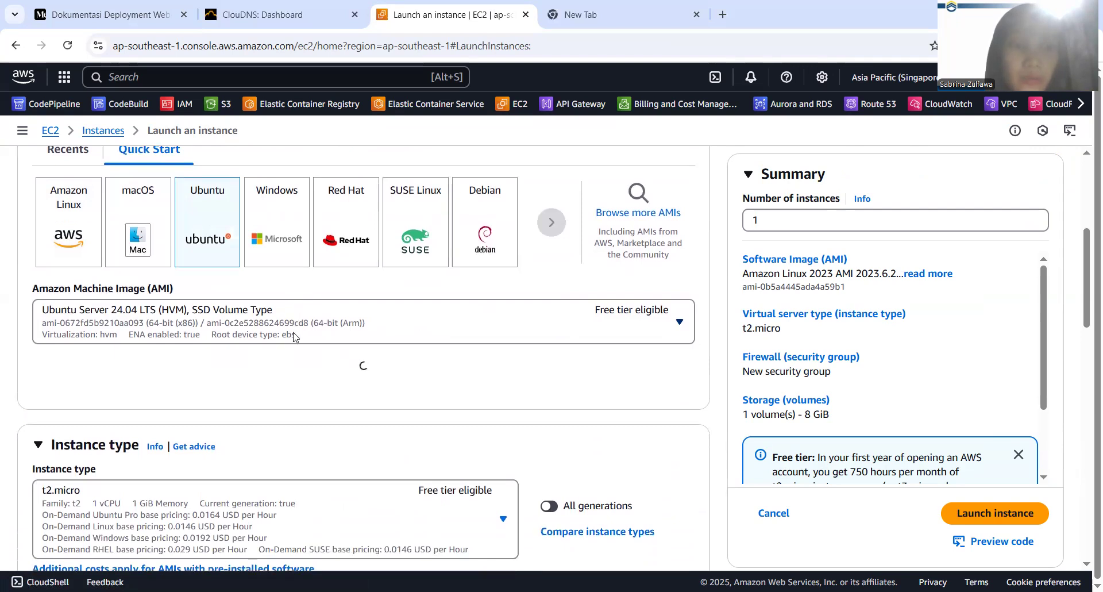
scroll(293, 337, down, 1)
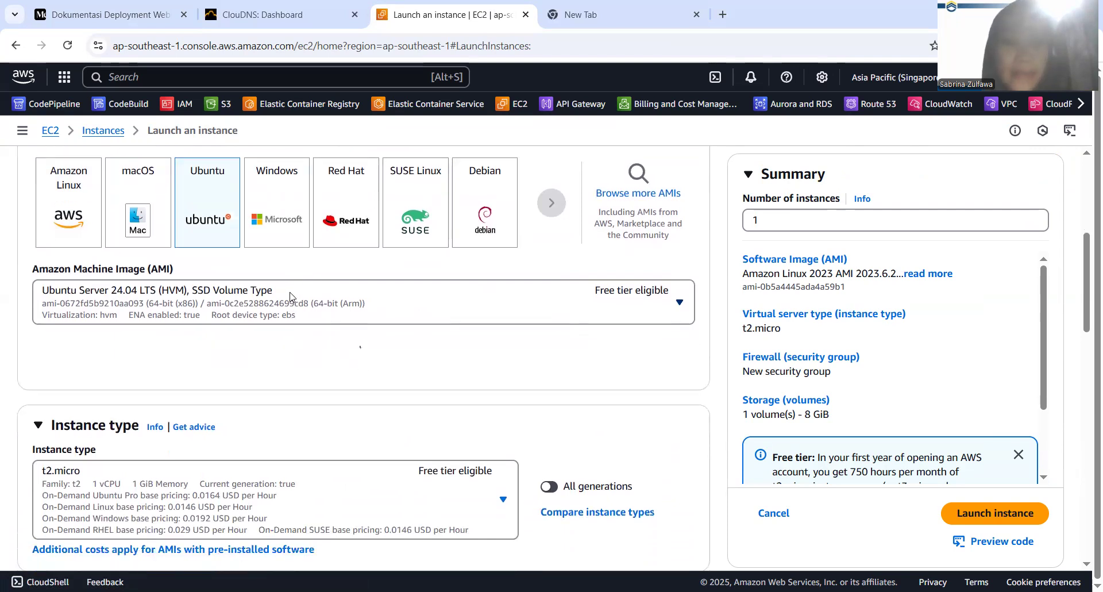
click(287, 317)
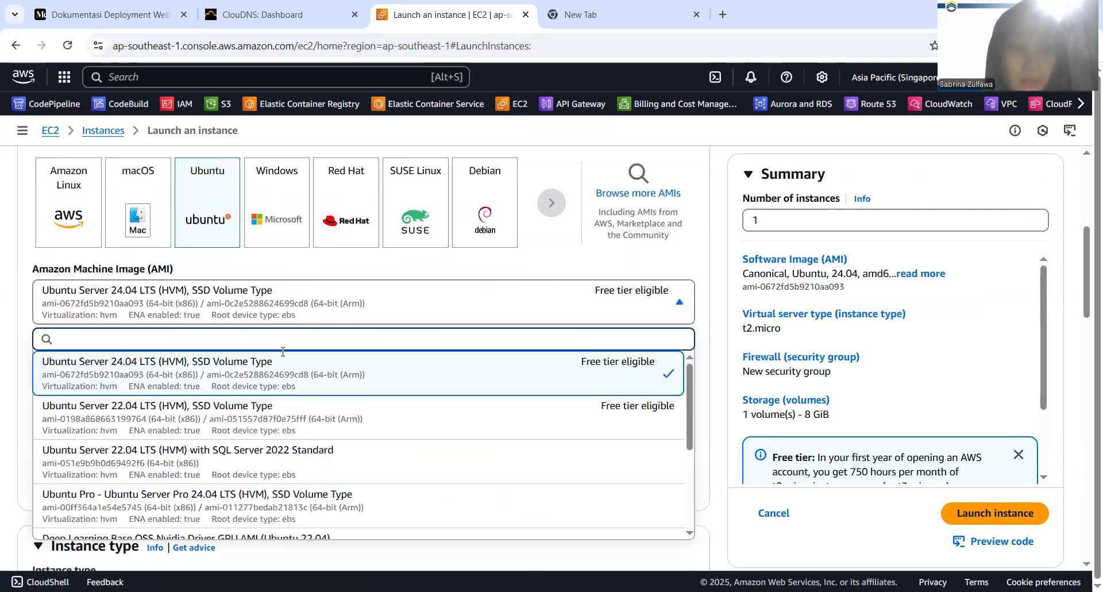
click(286, 420)
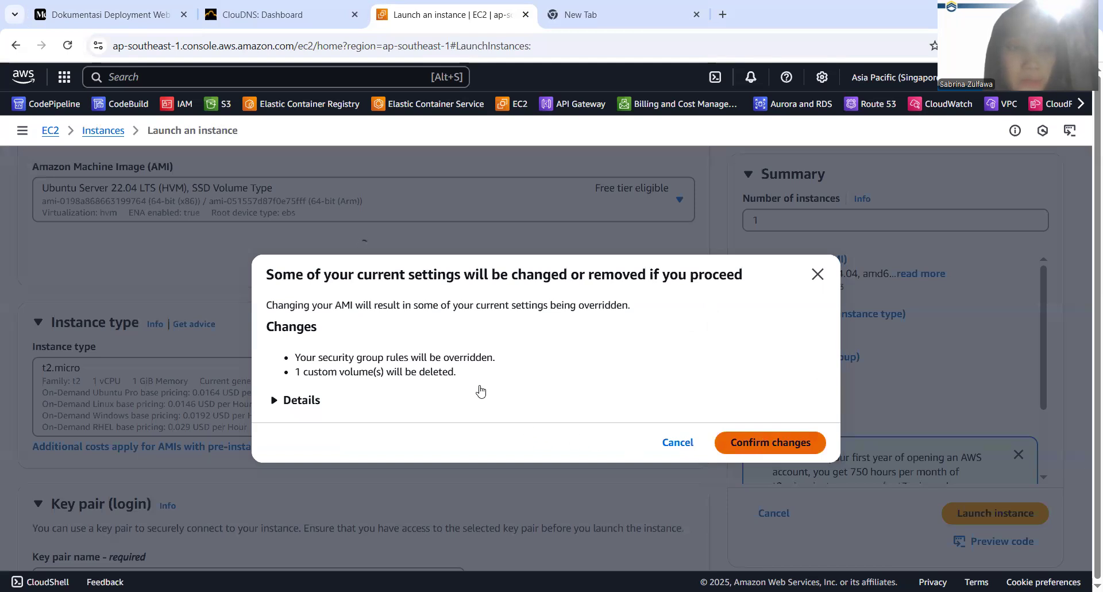
click(747, 446)
Assign the existing key pair test to the new instance for login
scroll(527, 413, down, 2)
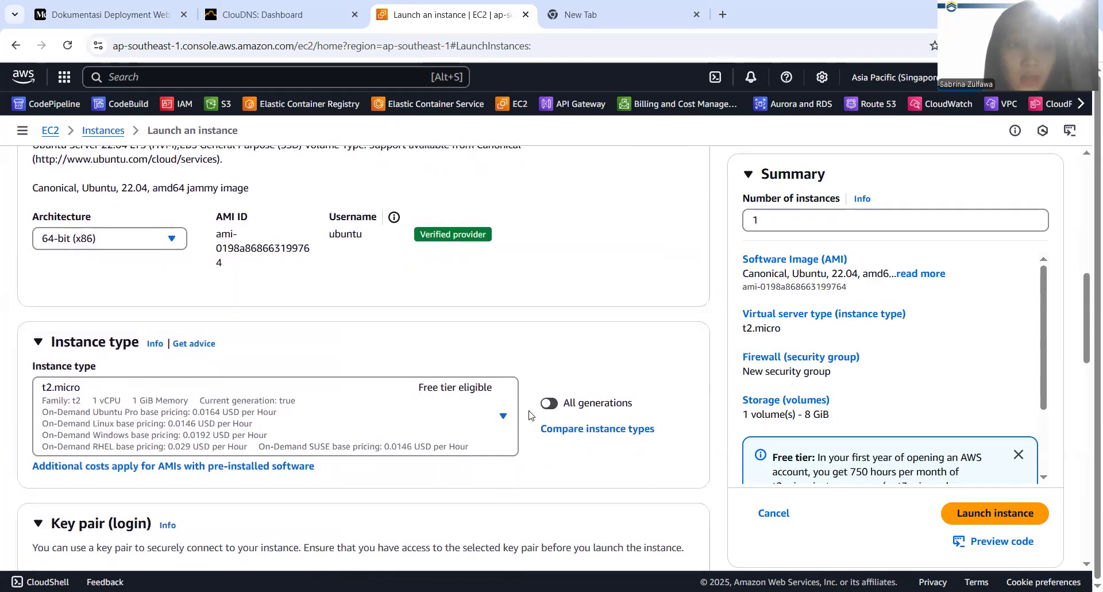
scroll(253, 374, down, 2)
scroll(145, 333, down, 2)
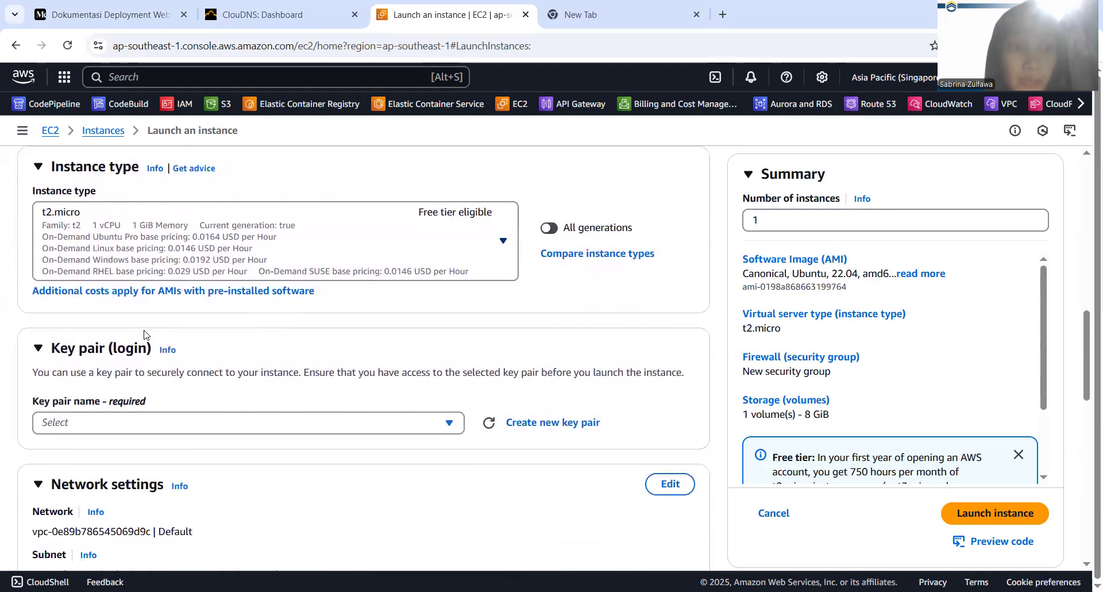
click(143, 359)
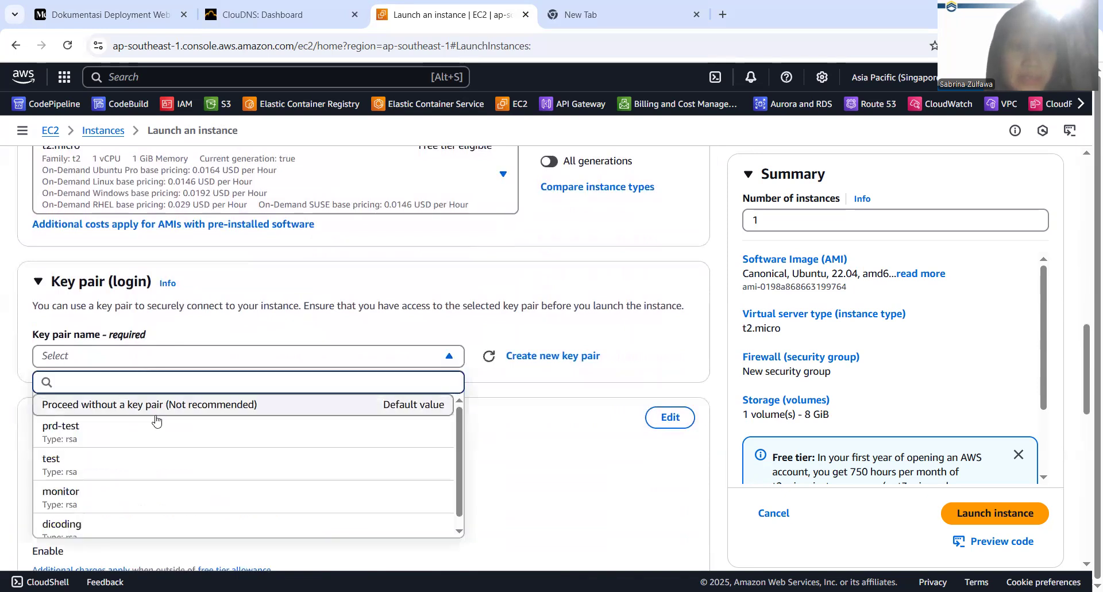
click(157, 471)
Edit the network settings and choose the subnet in availability zone ap-southeast-1c
scroll(156, 471, down, 3)
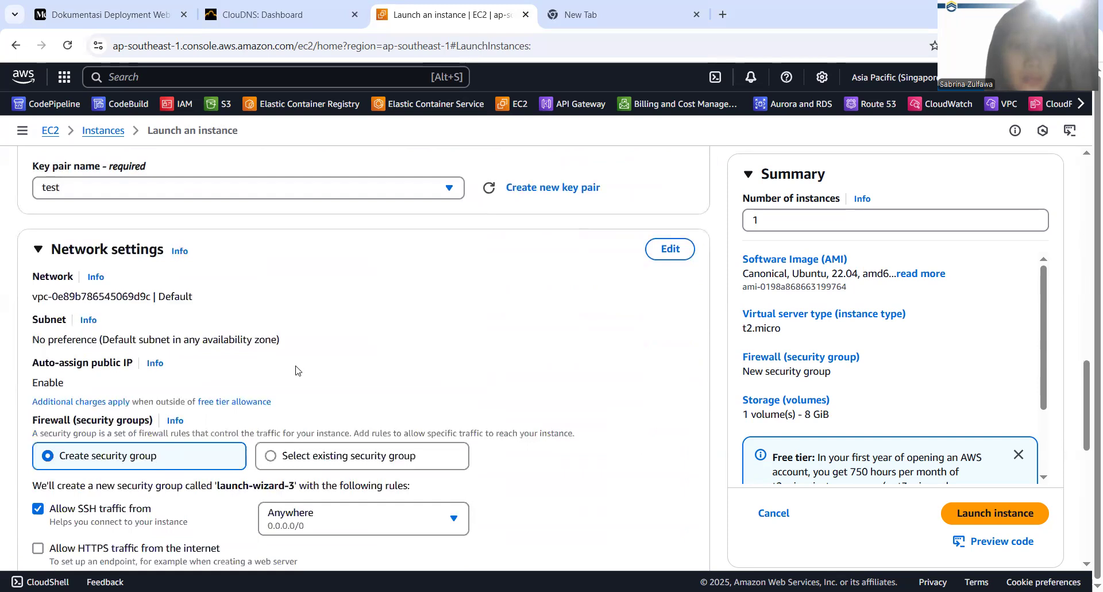
scroll(408, 305, down, 1)
click(670, 201)
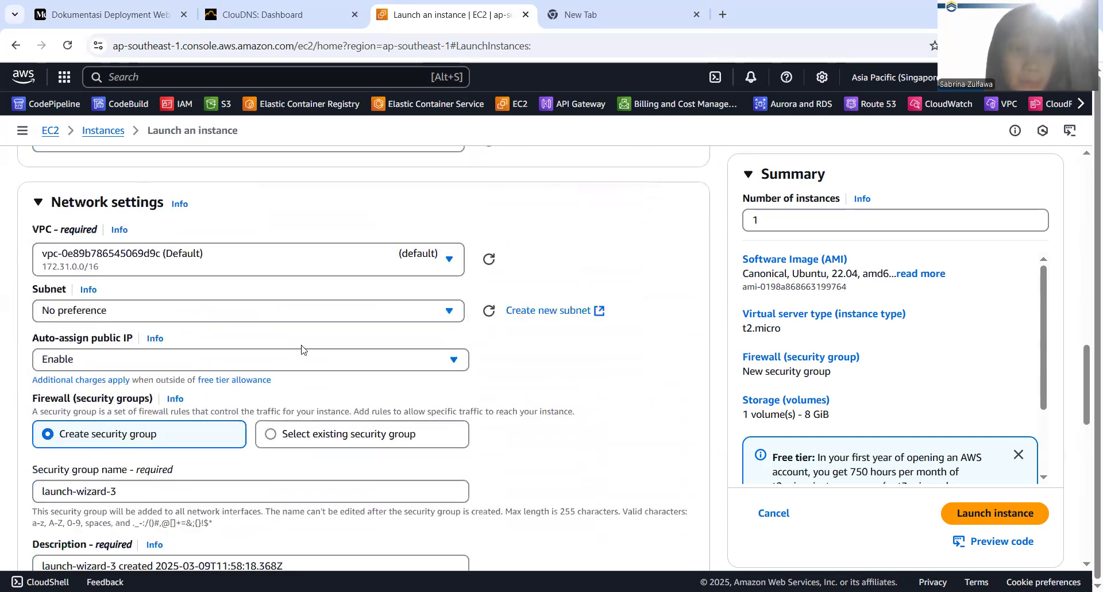
click(246, 312)
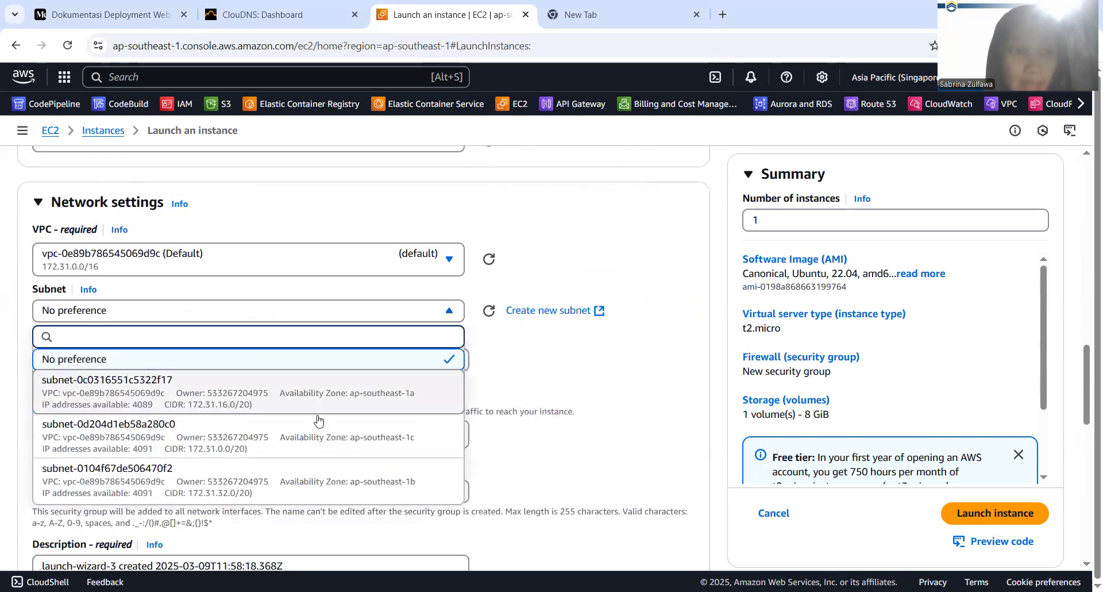
click(314, 451)
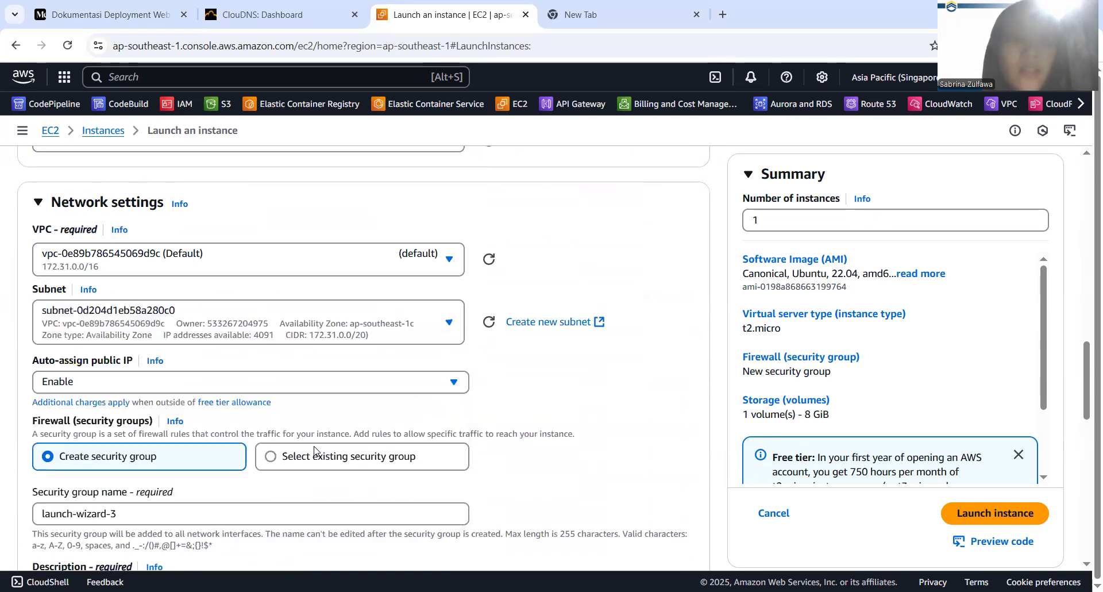
Use an existing security group for the instance's firewall and choose WEB-LARAVEL-SG
scroll(315, 451, down, 4)
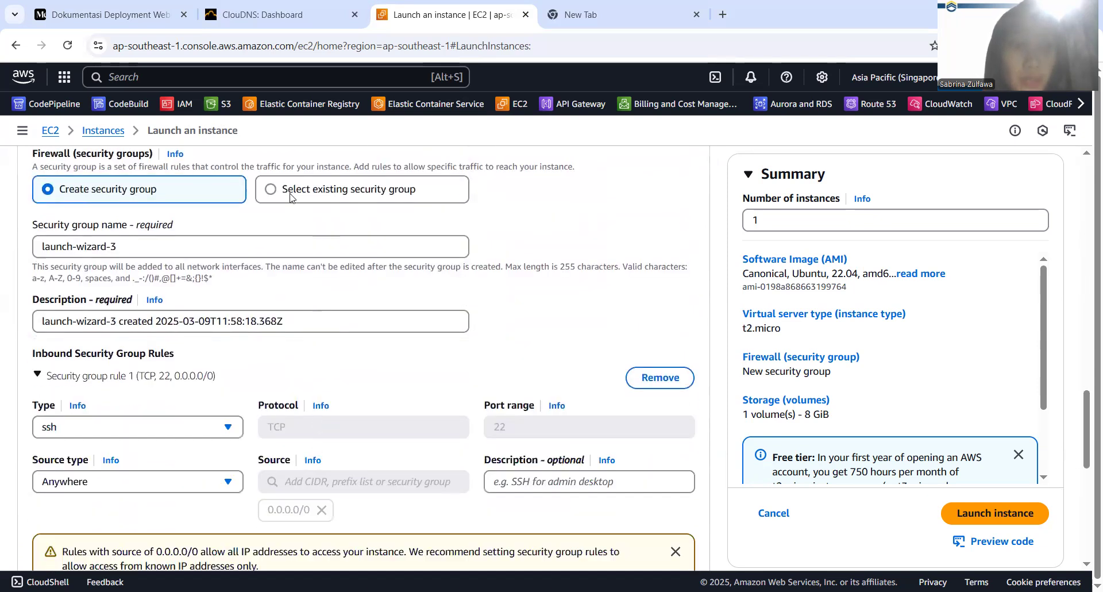
click(288, 196)
click(270, 247)
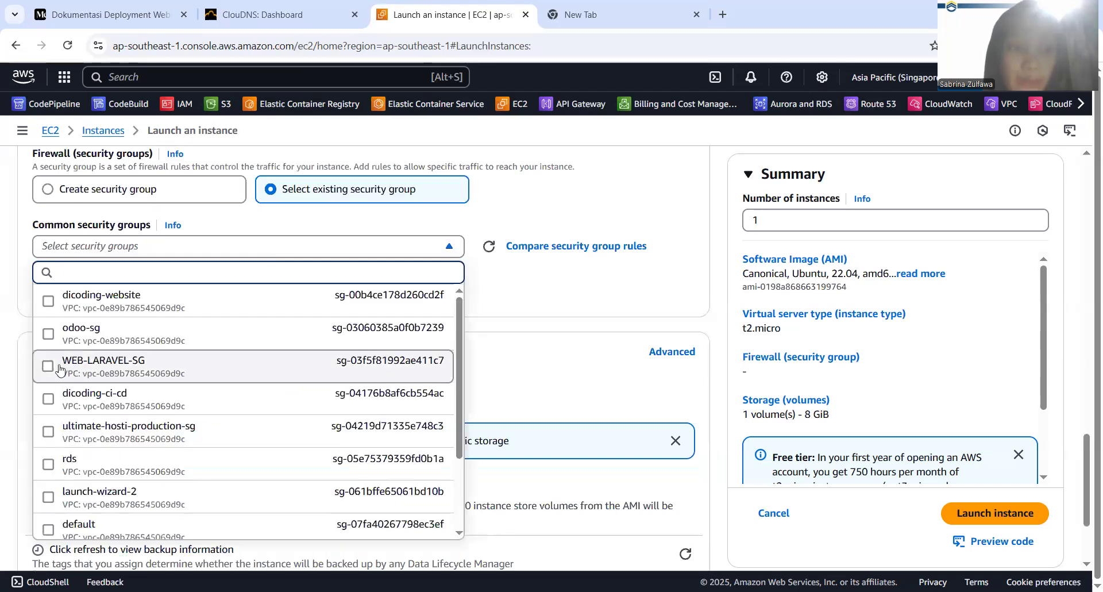
click(60, 366)
Set the root volume's size to 10 GiB in the storage configuration
scroll(217, 329, down, 3)
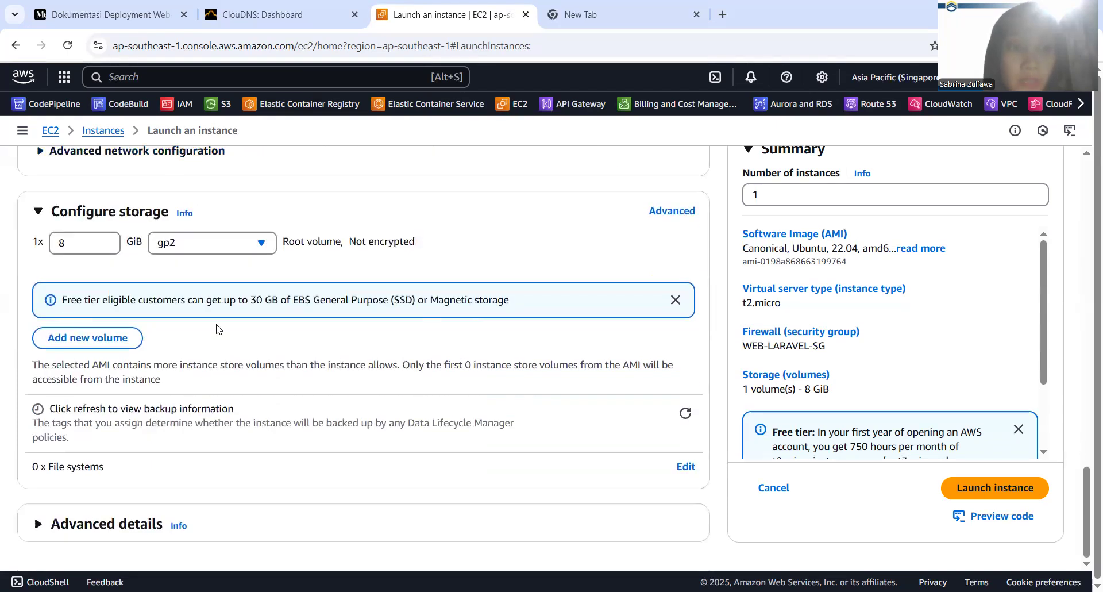
double_click(63, 241)
text(10)
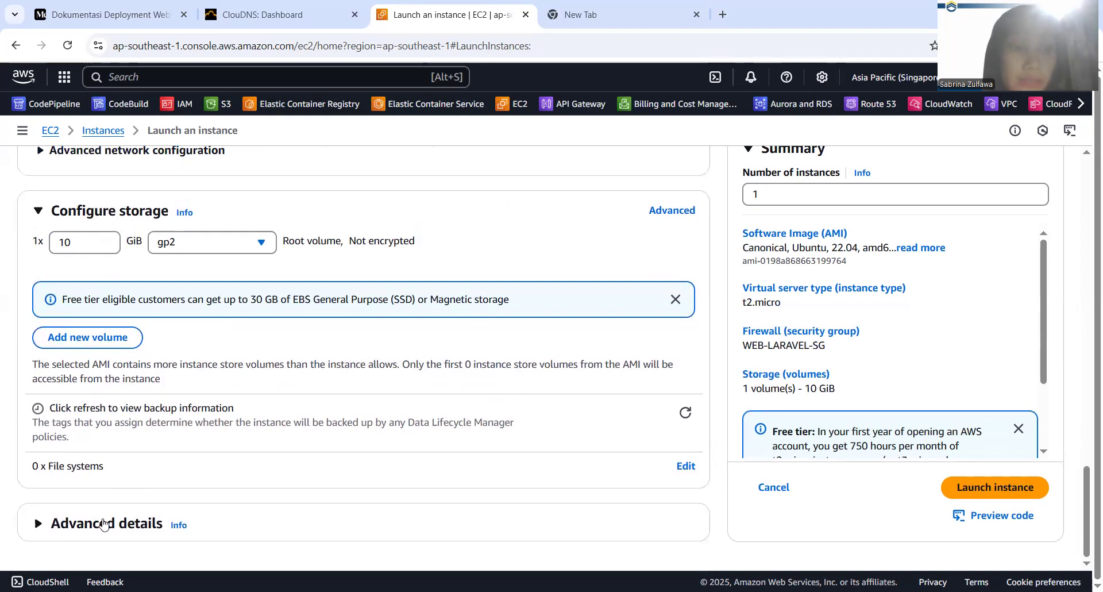
Expand the instance's advanced details and set the purchasing option to Spot instances
click(104, 523)
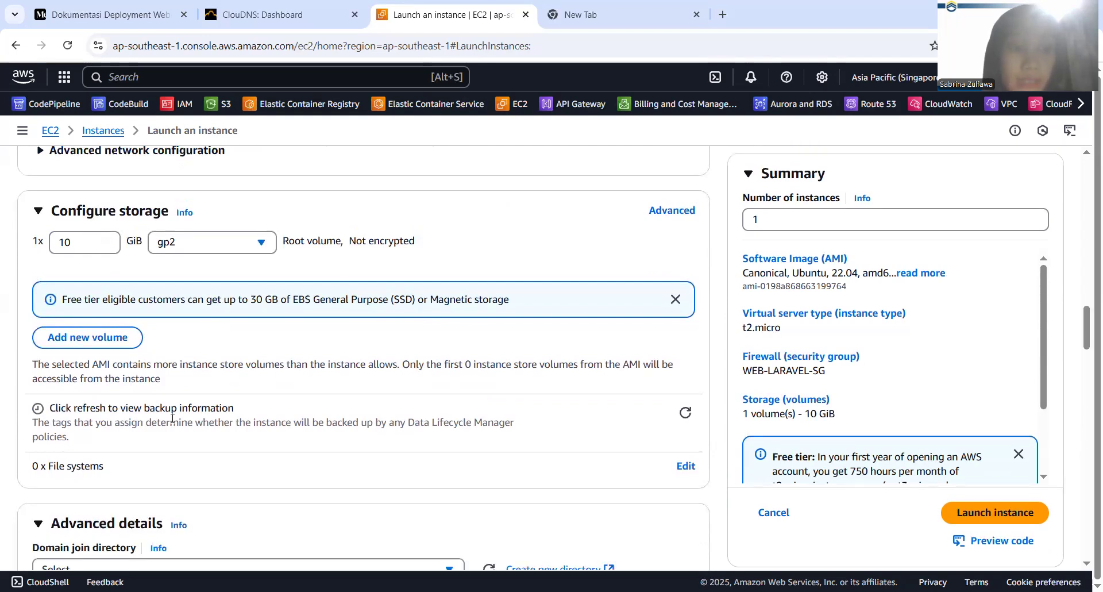
scroll(172, 420, down, 9)
scroll(172, 422, down, 5)
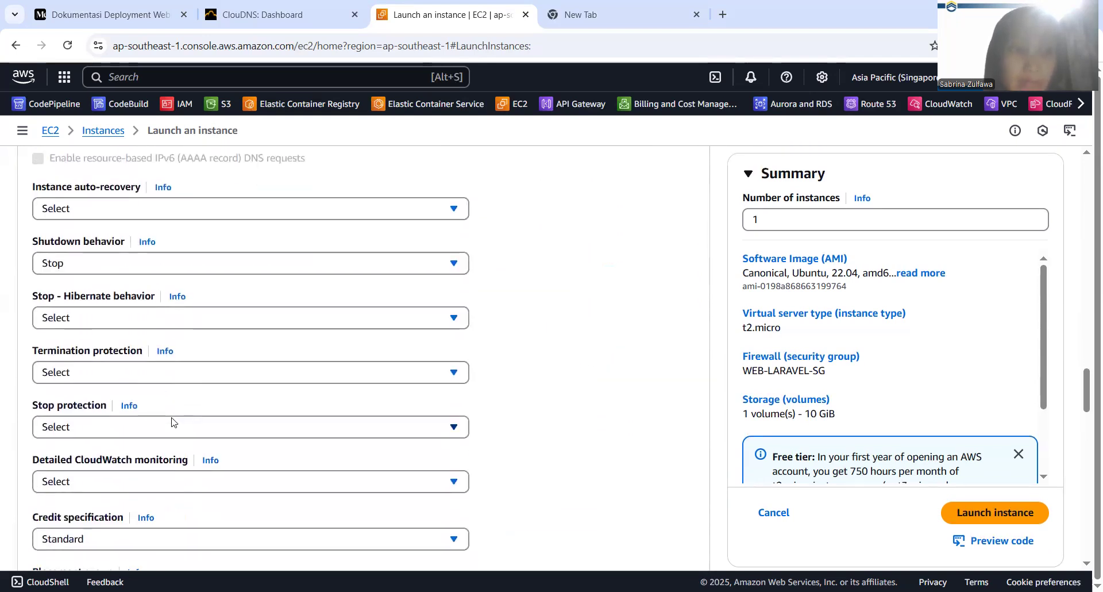
scroll(159, 336, down, 2)
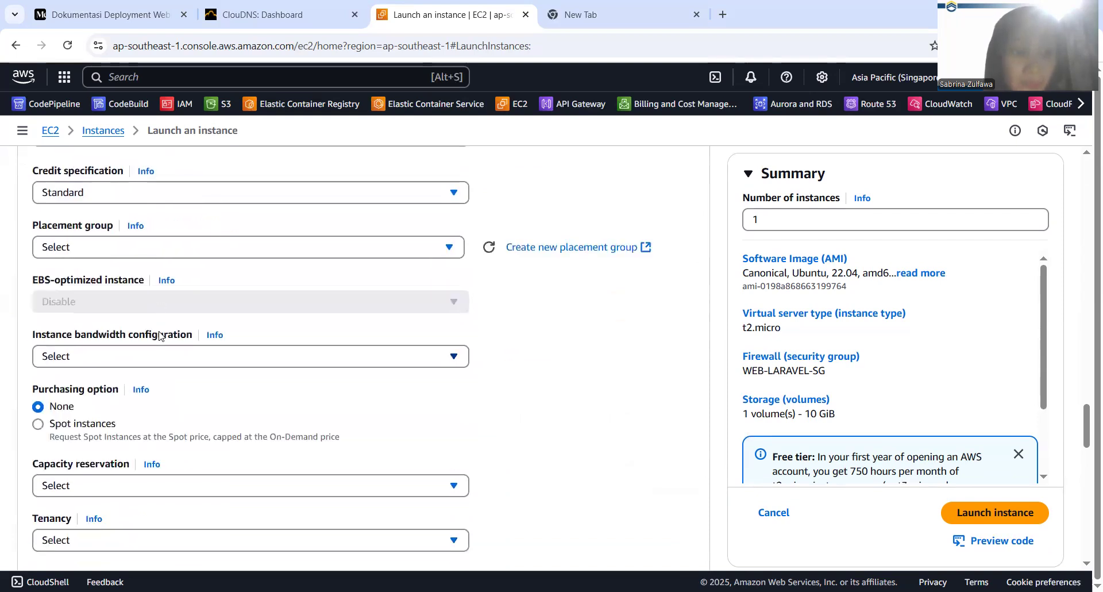
click(38, 424)
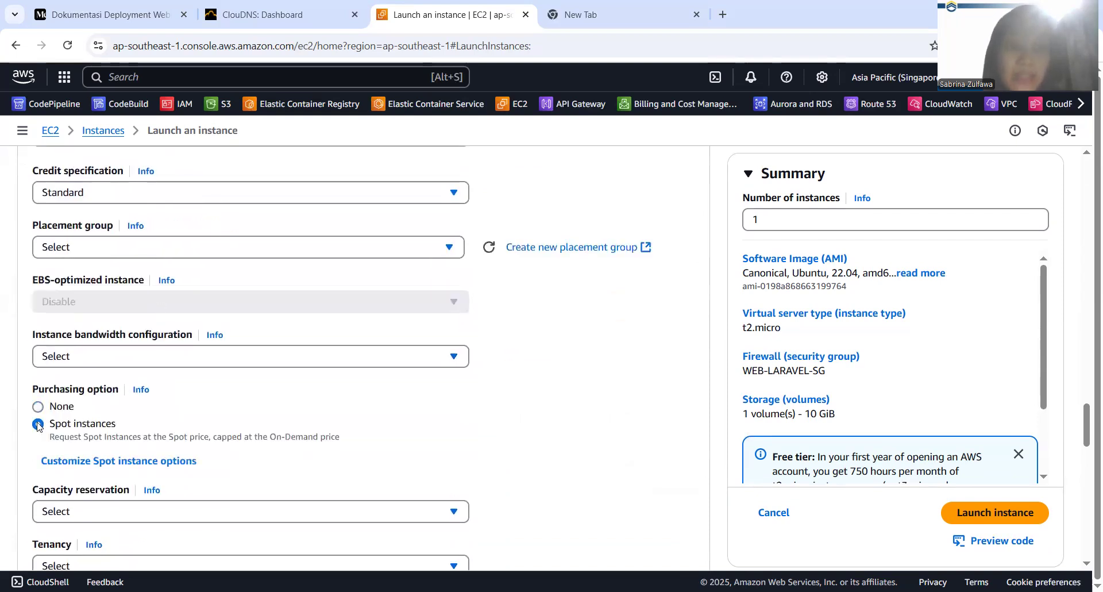
Paste the copied Docker and 2G swap memory script as the instance's user data and launch the instance
scroll(38, 426, down, 4)
scroll(36, 426, up, 1)
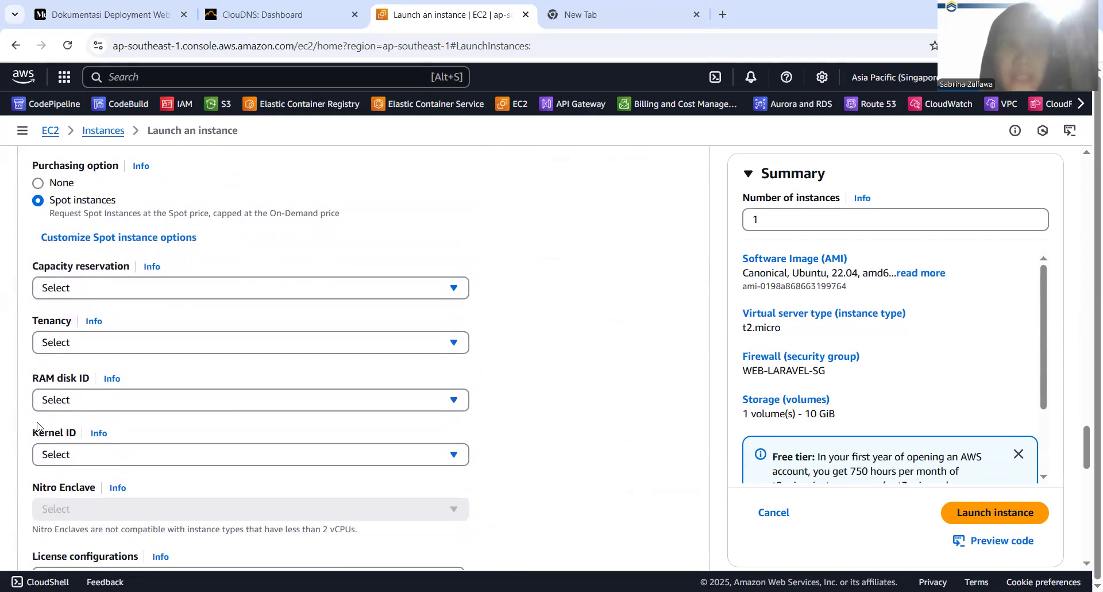
scroll(36, 426, down, 1)
scroll(37, 426, up, 1)
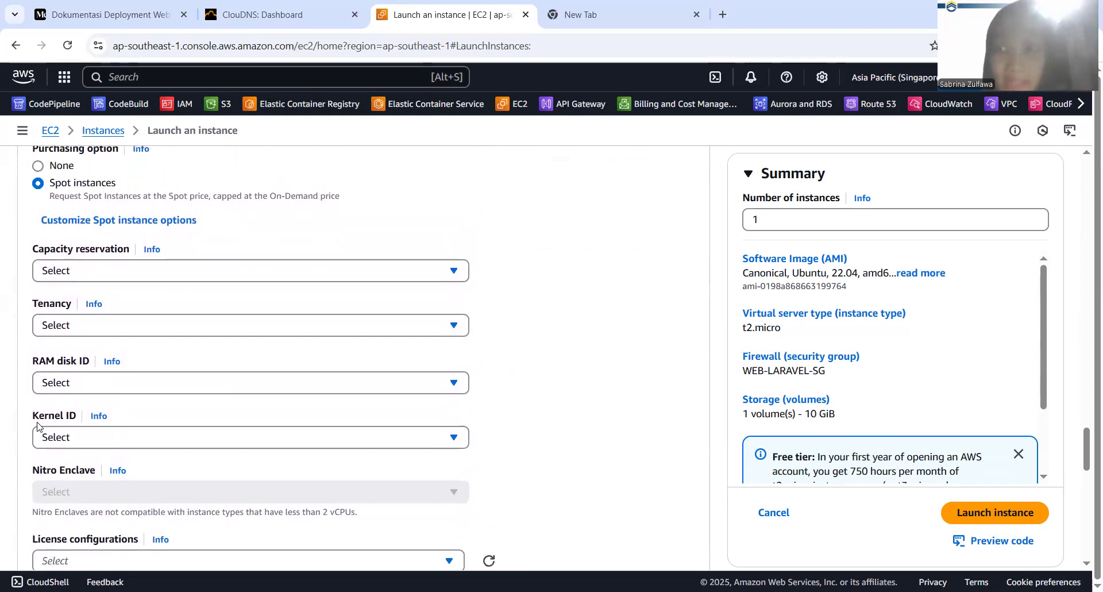
scroll(36, 426, down, 15)
click(116, 306)
text(#!/bin/bash apt update curl -sSL https://get.docker.com/ | sh echo added user to docker group usermod -aG docker ubuntu chmod 666 /var/run/docker.sock # Swap Memory sudo fallocate -l 2G /swapfile sudo chmod 600 /swapfile sudo mkswap /swapfile sudo swapon /swapfile)
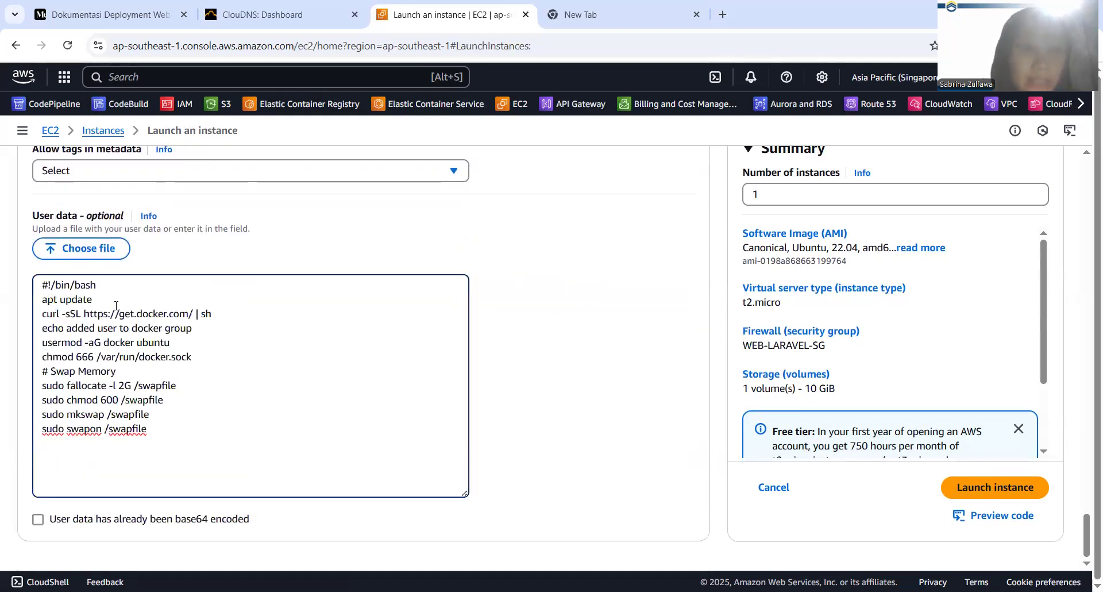
click(1010, 493)
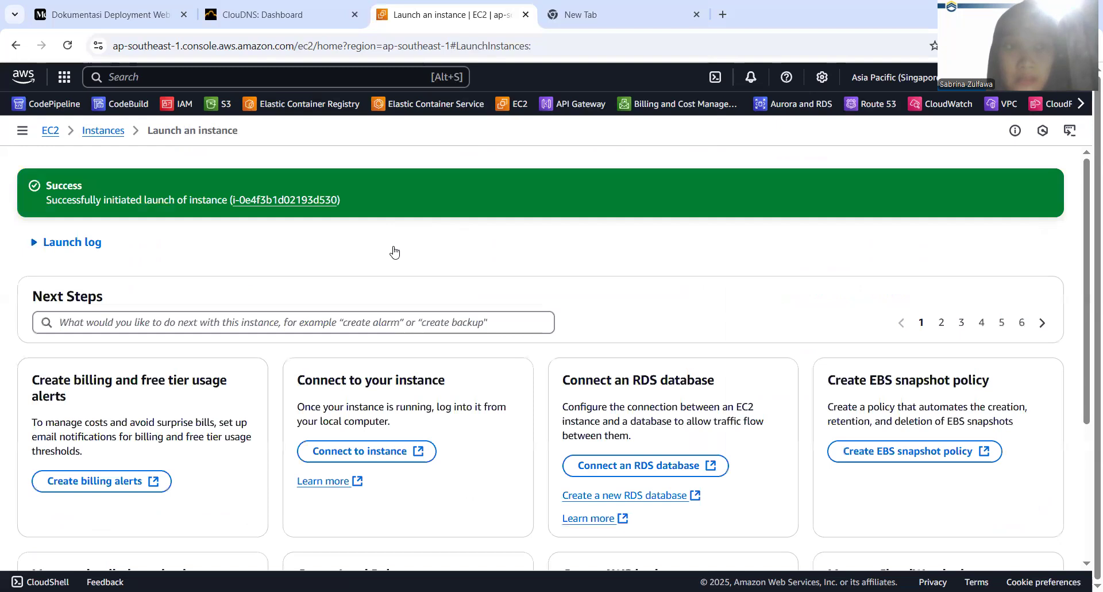
Return to the instances list, refresh it and select laravel-instance to check its state
click(114, 140)
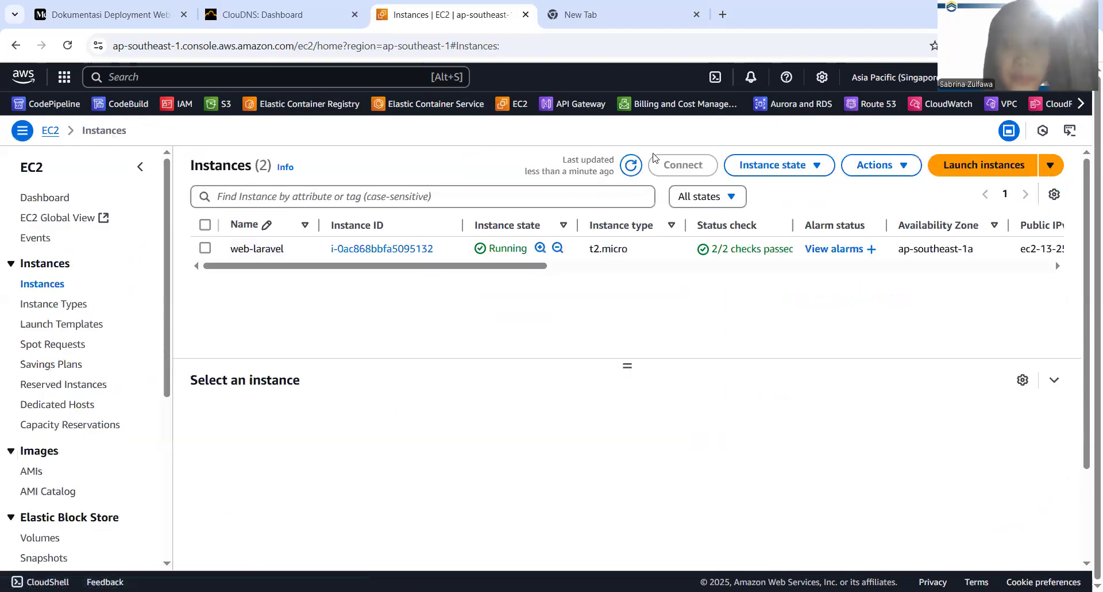
click(631, 166)
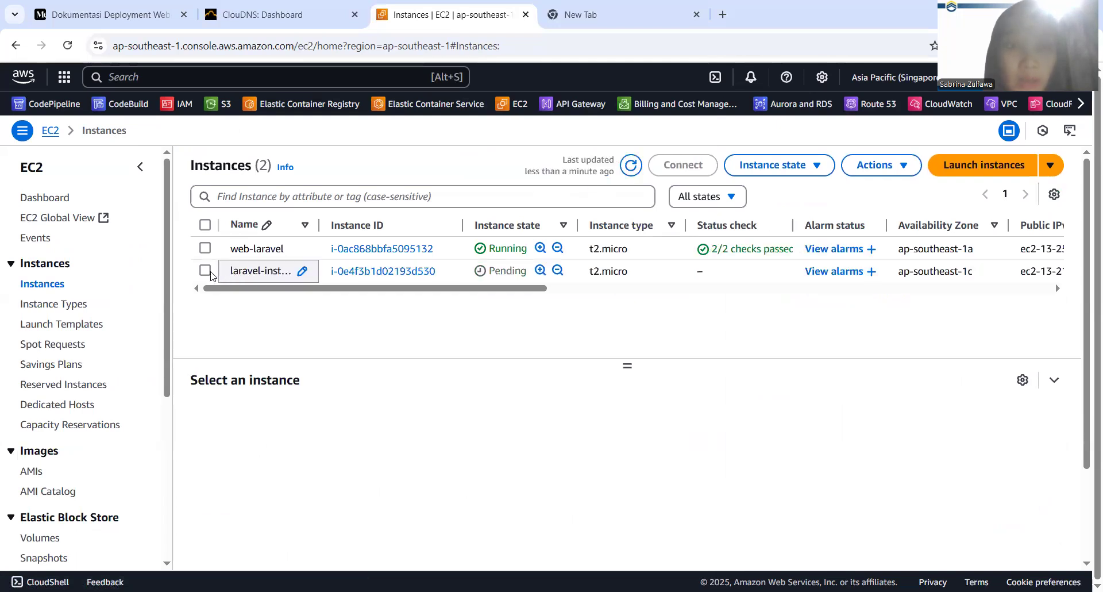
click(205, 271)
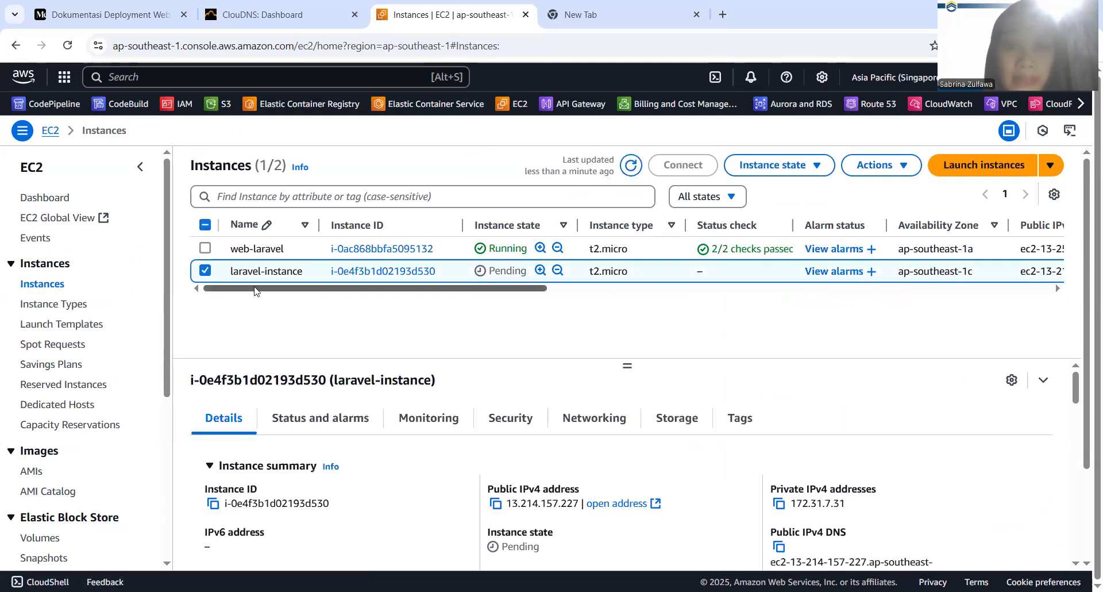
scroll(303, 279, down, 1)
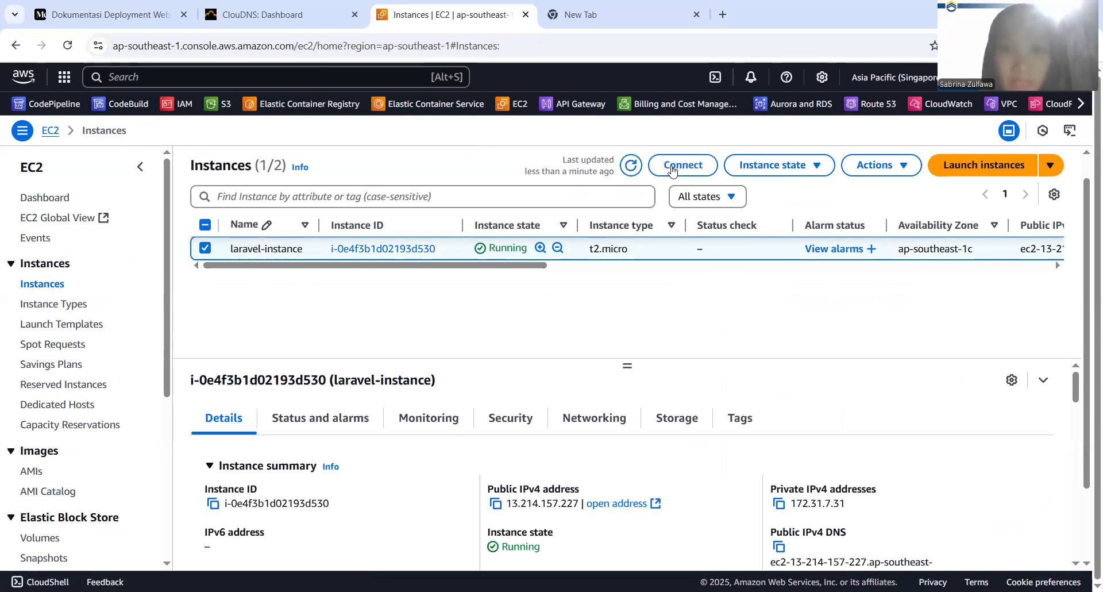
Connect to laravel-instance through EC2 Instance Connect over its public IPv4 address with the username ubuntu
click(674, 167)
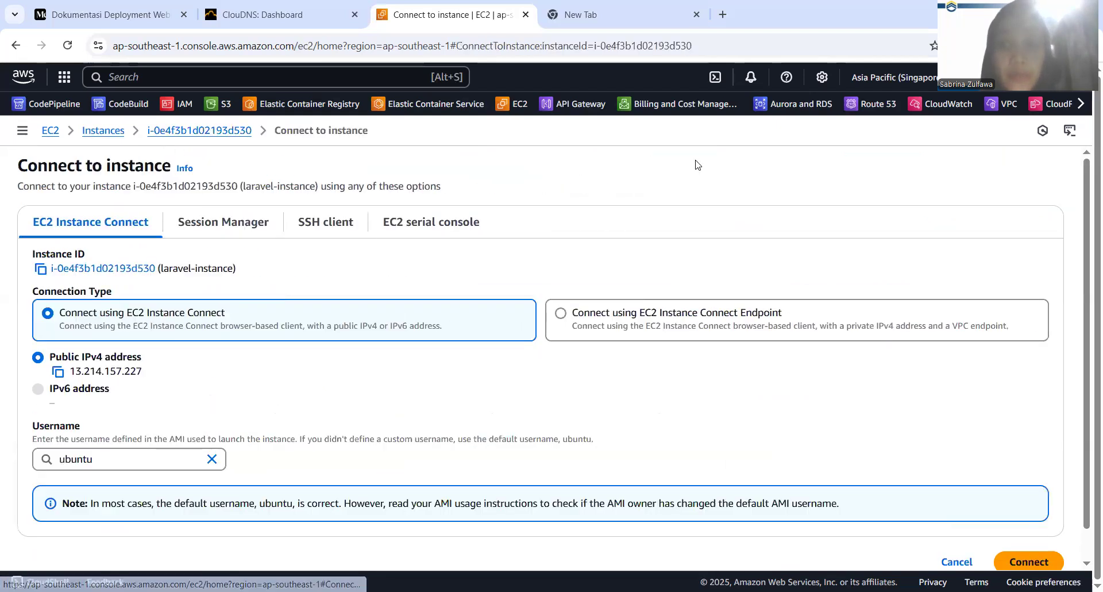
scroll(145, 371, down, 1)
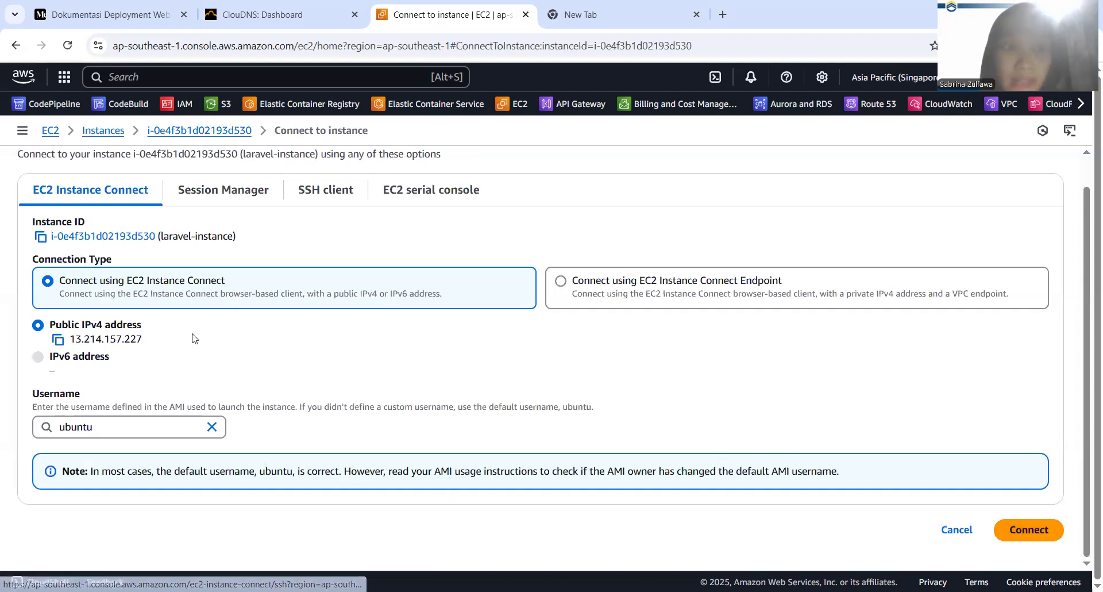
click(1004, 543)
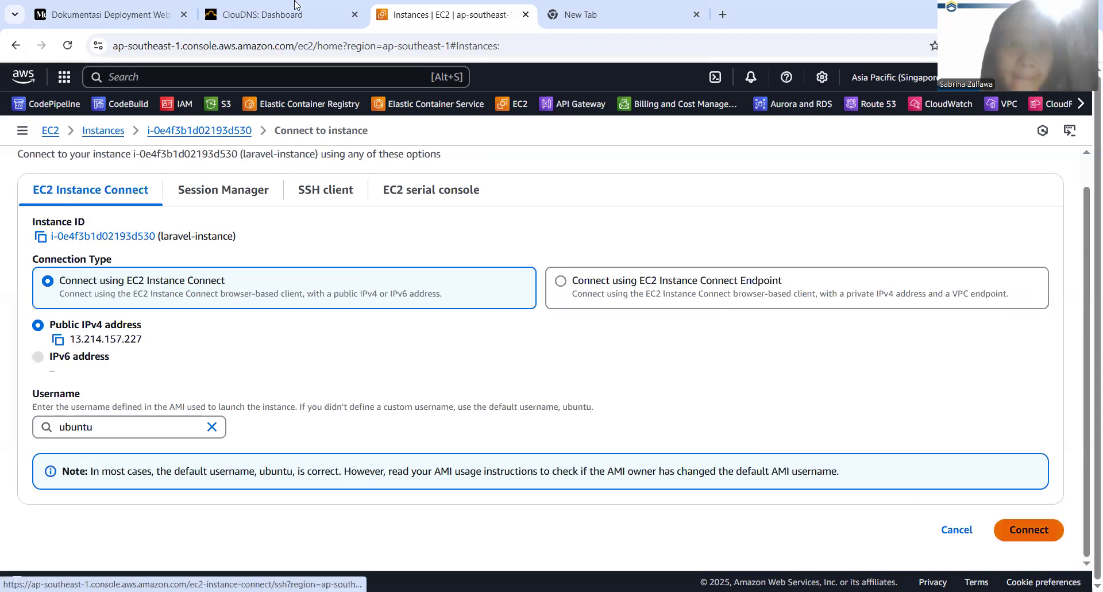
Review the MySQL section 3.3 in the Medium documentation, covering the mkdir mysql && cd mysql/ and docker compose up -d commands
click(109, 14)
drag(191, 5, 350, 2)
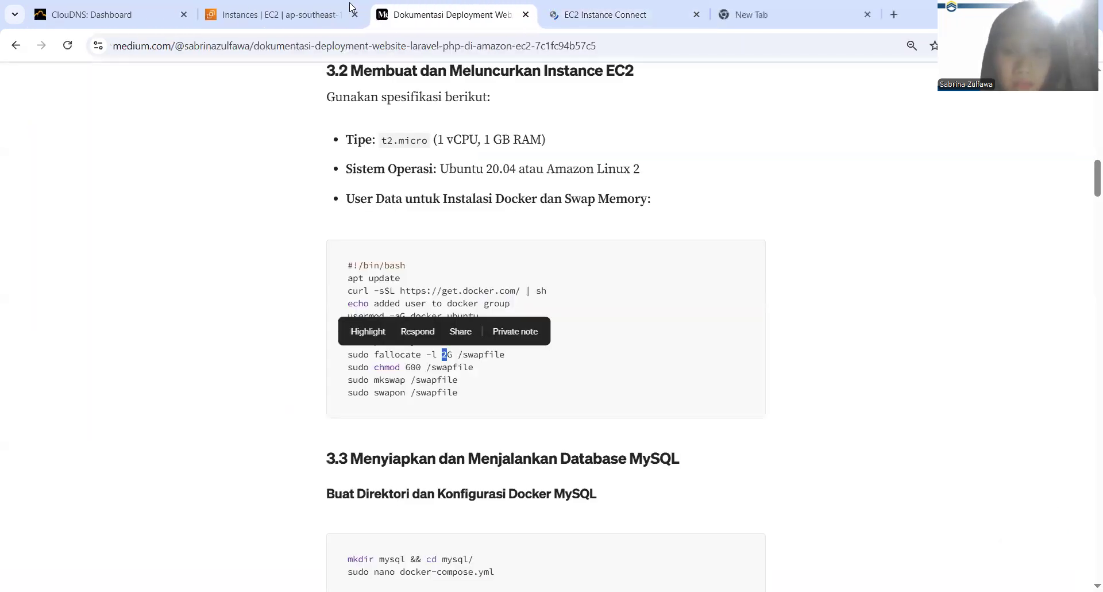
scroll(363, 370, down, 4)
scroll(433, 388, down, 1)
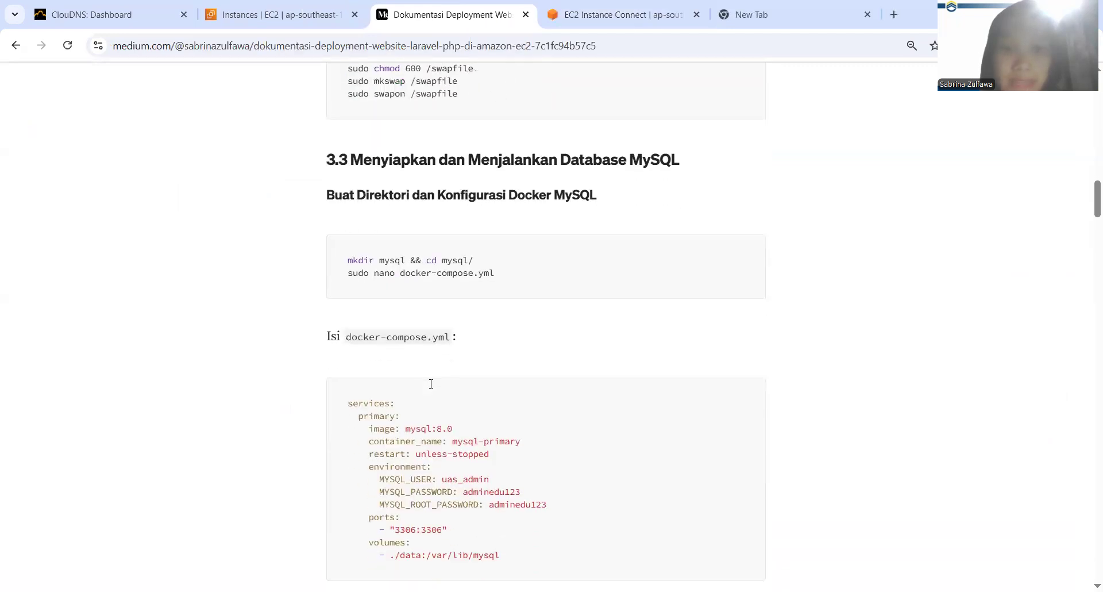
drag(347, 264, 480, 266)
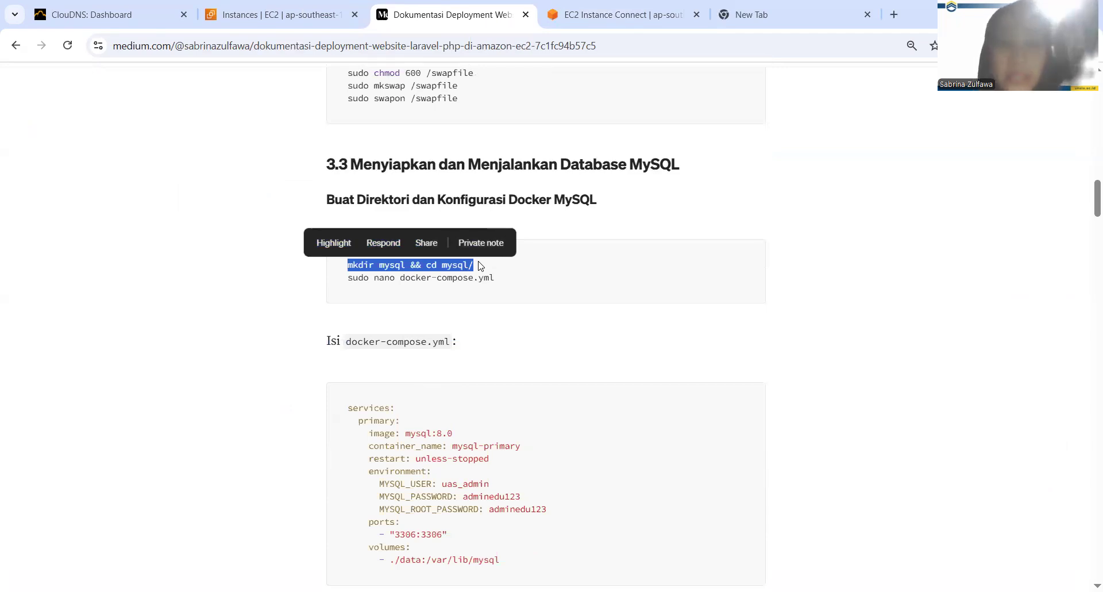
scroll(481, 265, down, 1)
scroll(480, 266, down, 5)
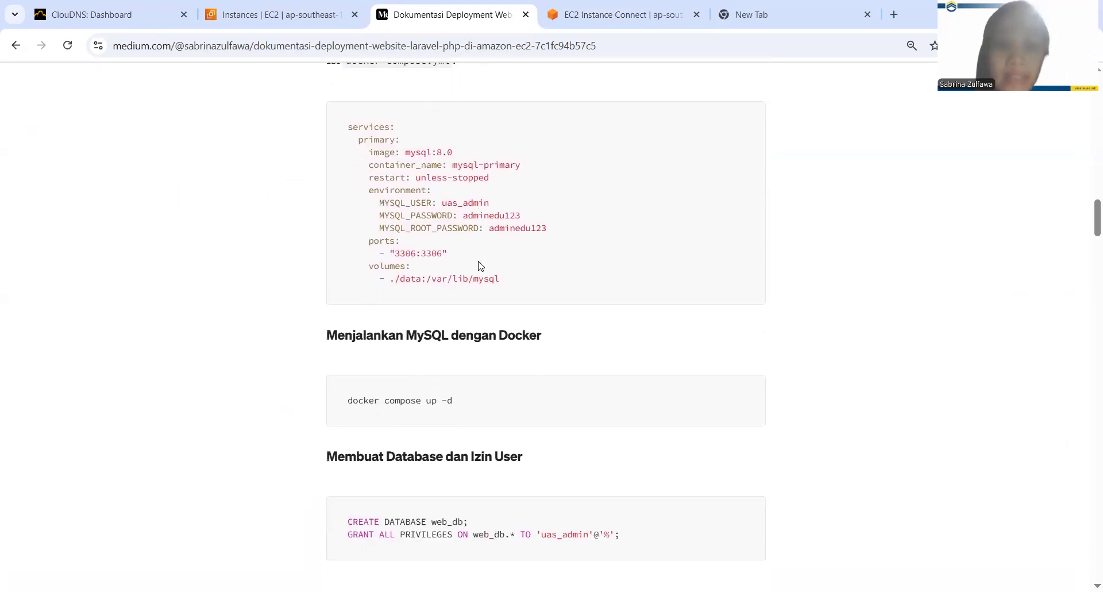
drag(320, 401, 478, 387)
scroll(501, 259, up, 2)
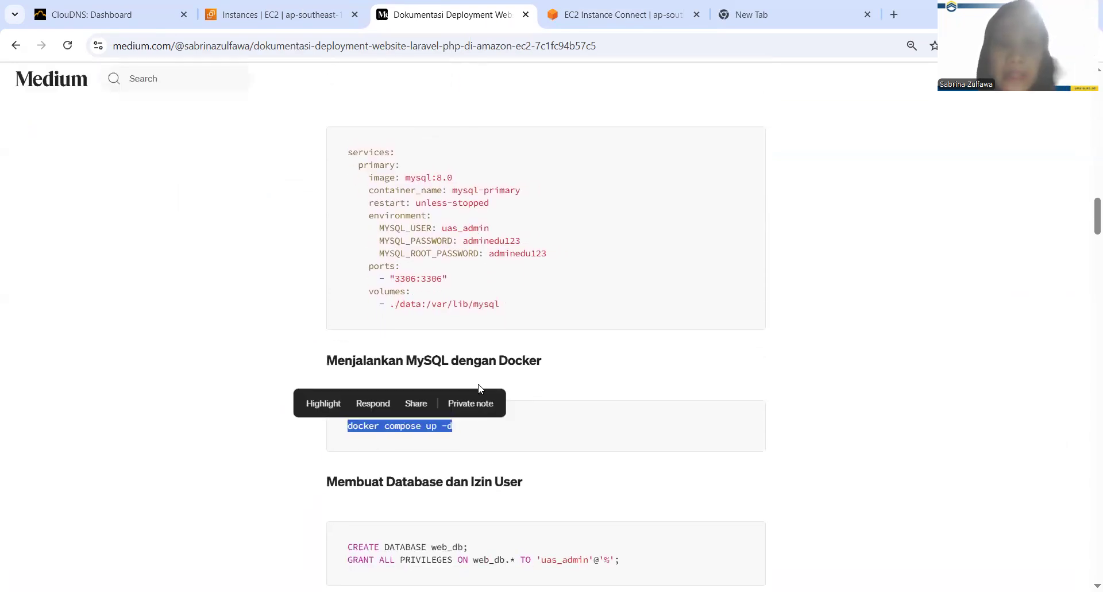
Examine the docker-compose.yml image, environment and ports entries in the documentation, and select the sudo nano docker-compose.yml command
click(502, 259)
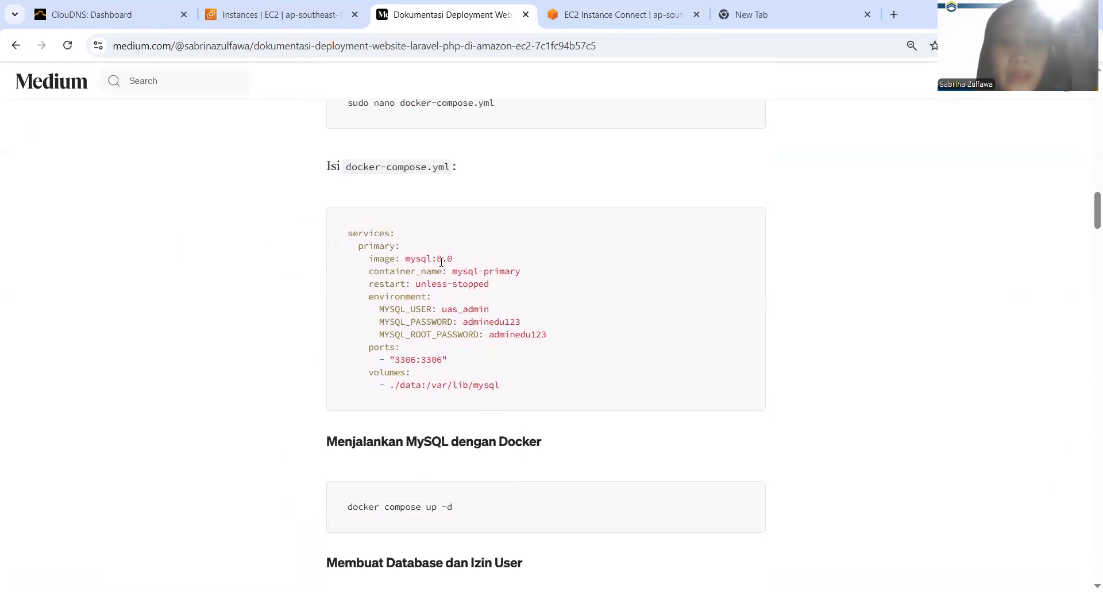
drag(404, 261, 485, 264)
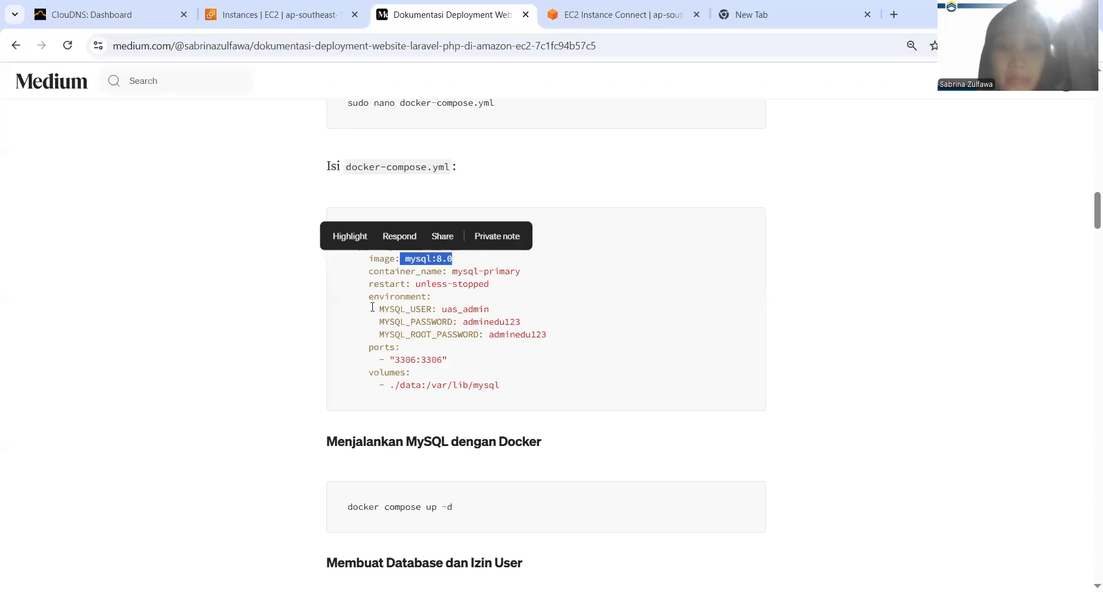
drag(372, 307, 451, 352)
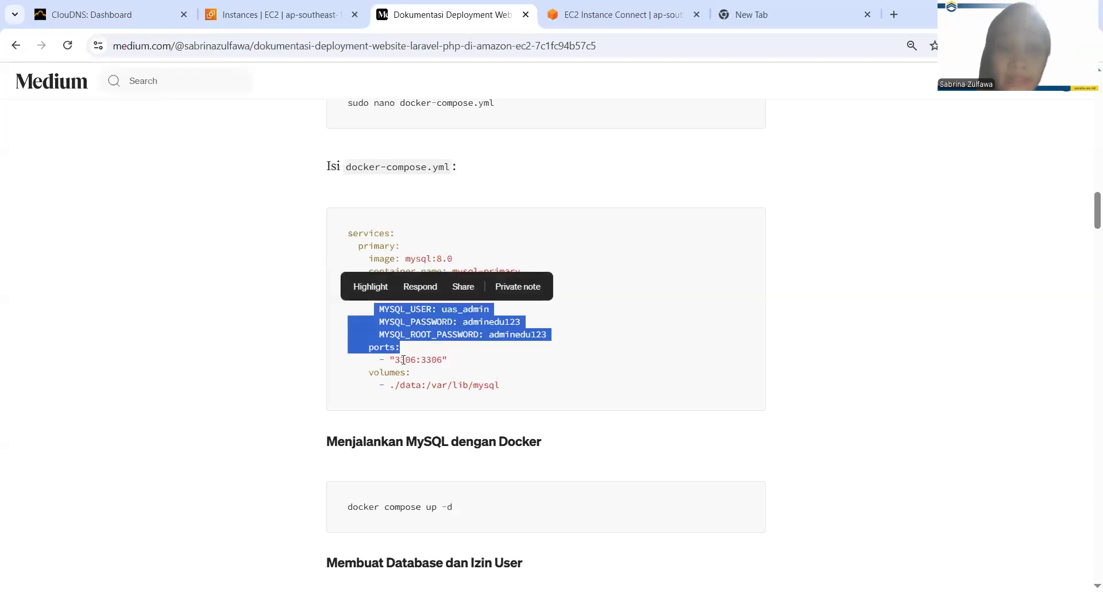
drag(397, 360, 432, 377)
drag(540, 393, 345, 238)
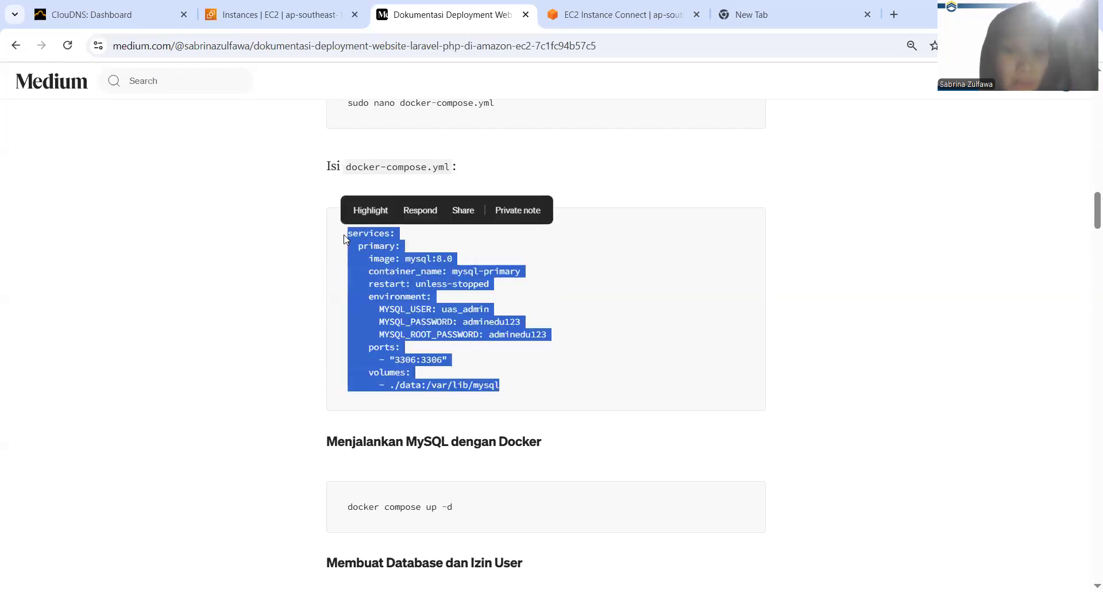
scroll(345, 239, up, 2)
mouse_move(487, 188)
mouse_down()
mouse_move(343, 189)
mouse_move(495, 200)
mouse_up()
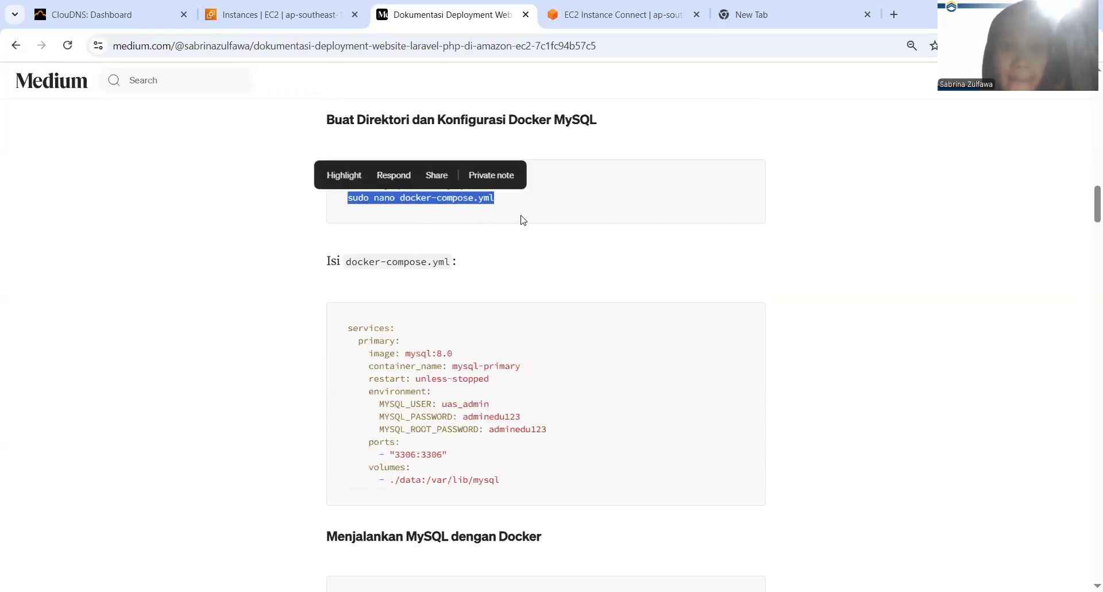
Reconnect to laravel-instance from the EC2 instances list through EC2 Instance Connect and place the terminal's browser tab after the documentation
click(623, 10)
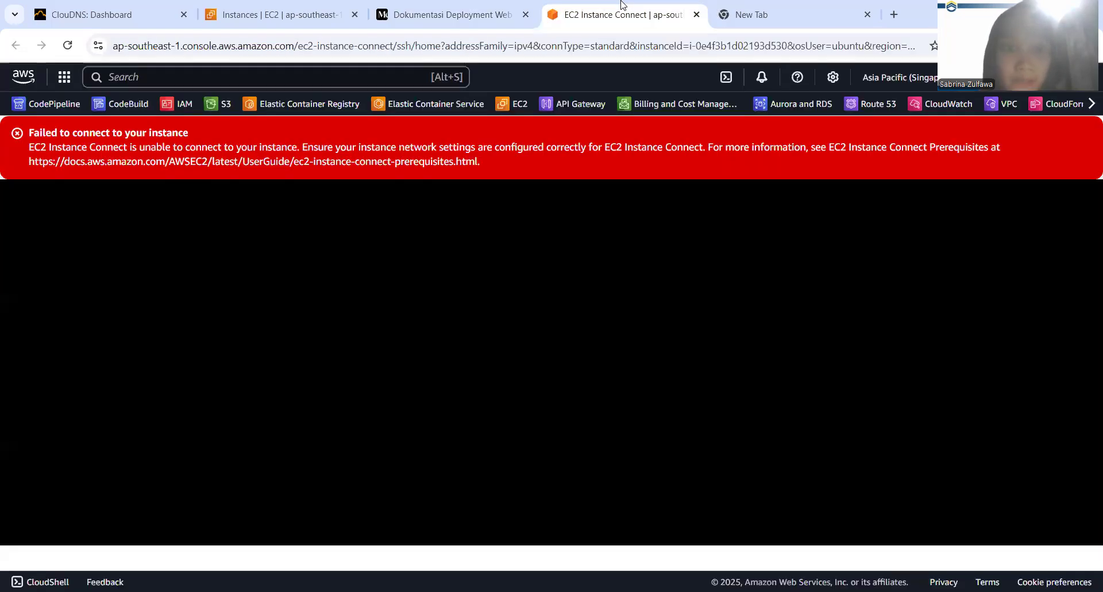
click(502, 6)
click(290, 7)
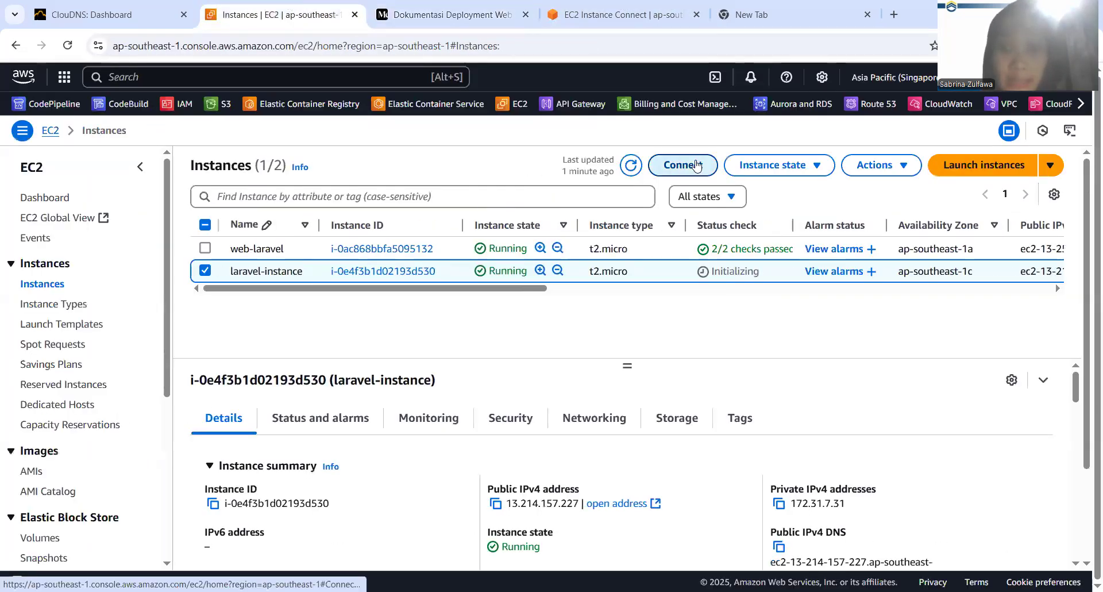
click(697, 165)
scroll(861, 460, down, 1)
click(1015, 518)
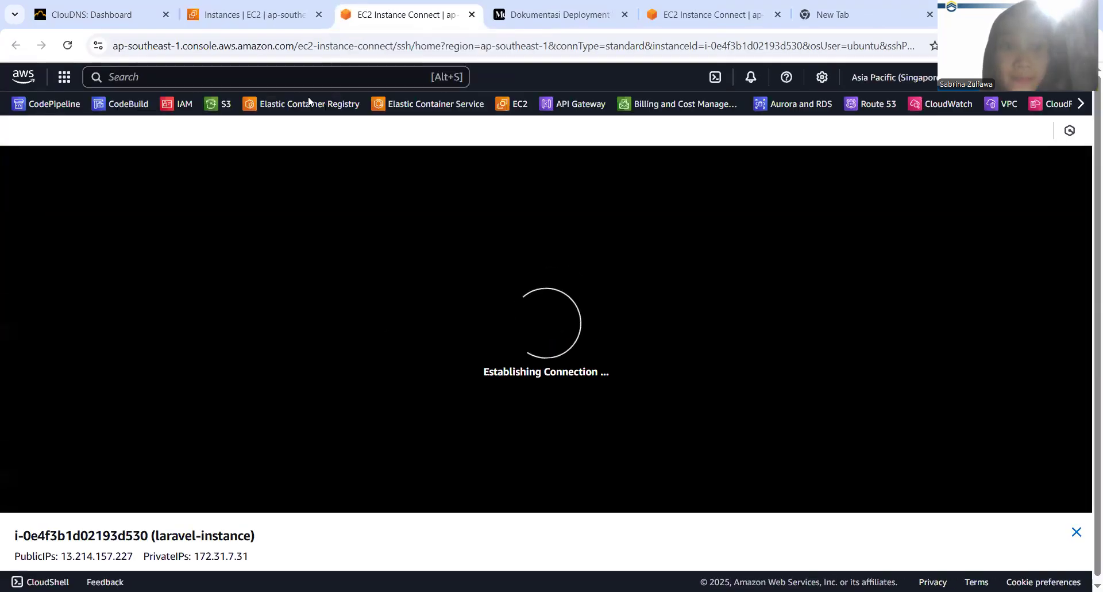
drag(394, 9, 545, 4)
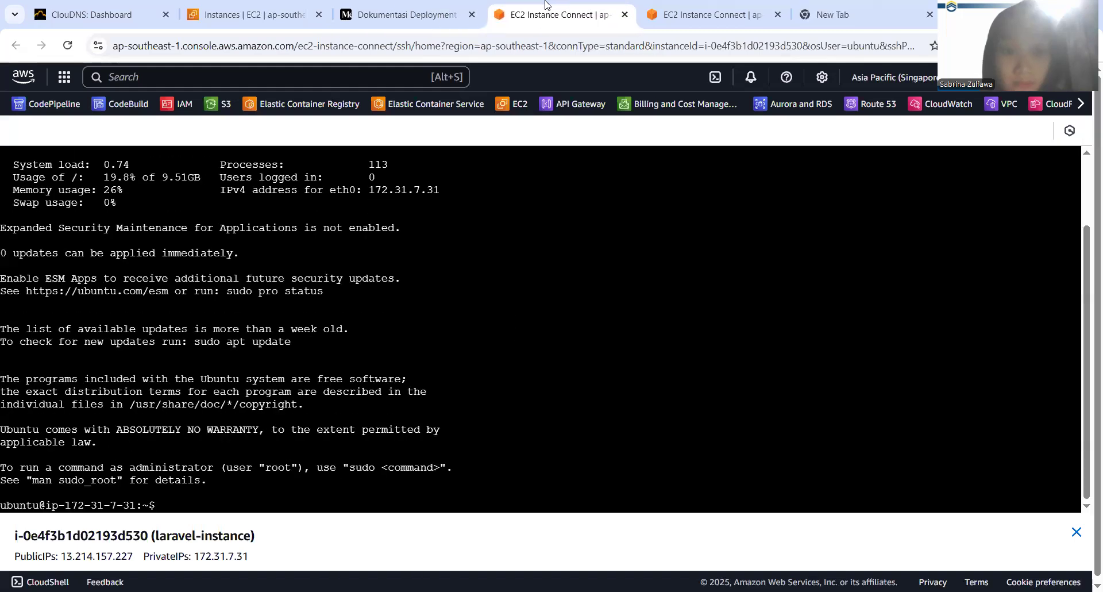
Go to /var/log and follow the cloud-init log with sudo tail -f to check the Docker and swap setup
text(cd)
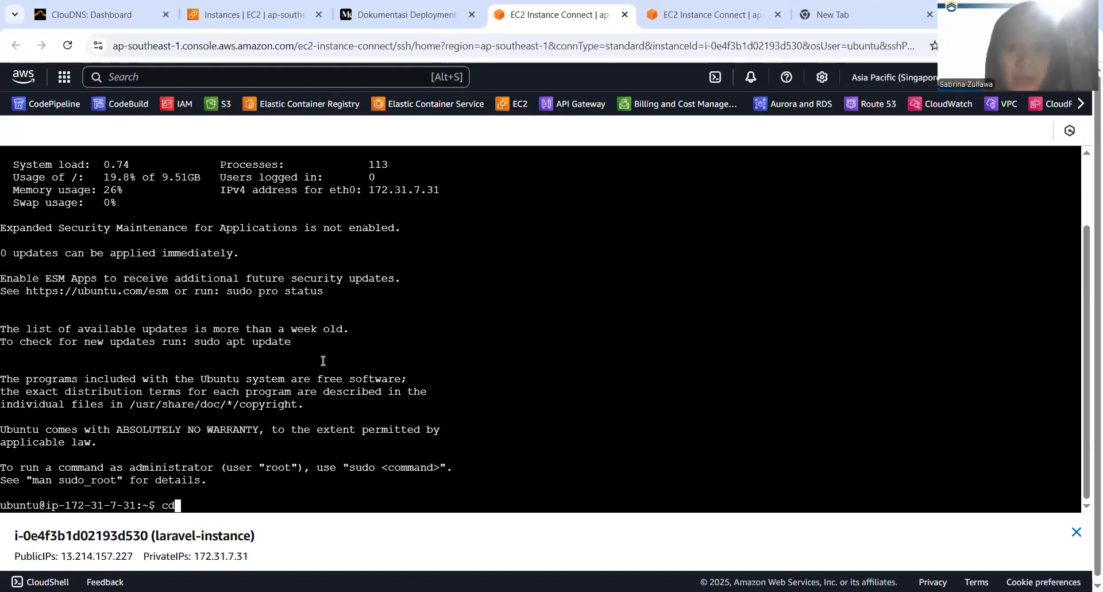
text( /v)
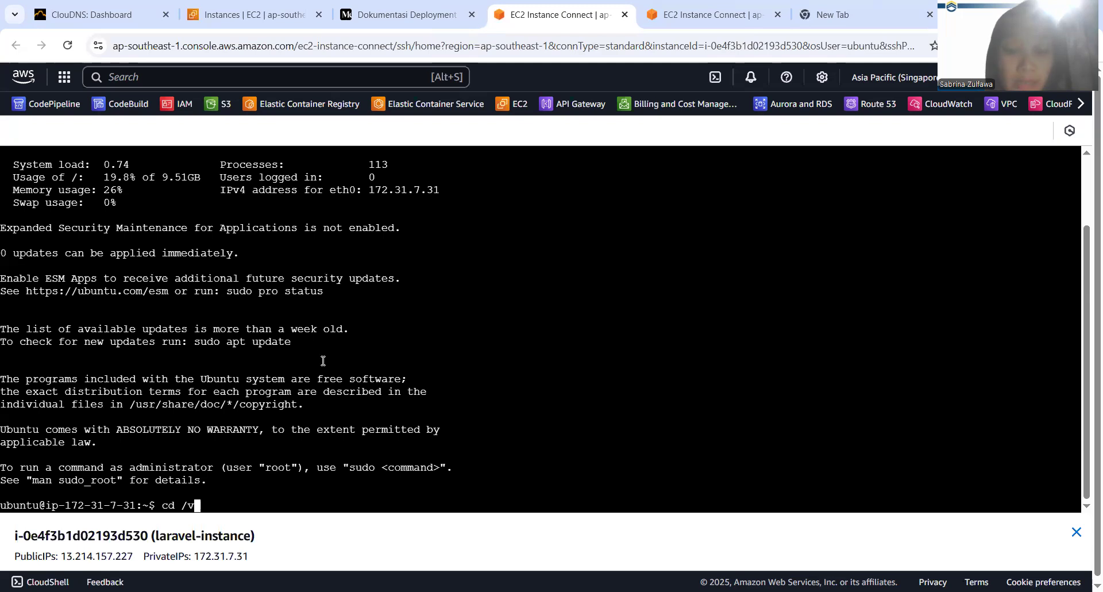
text(ar/)
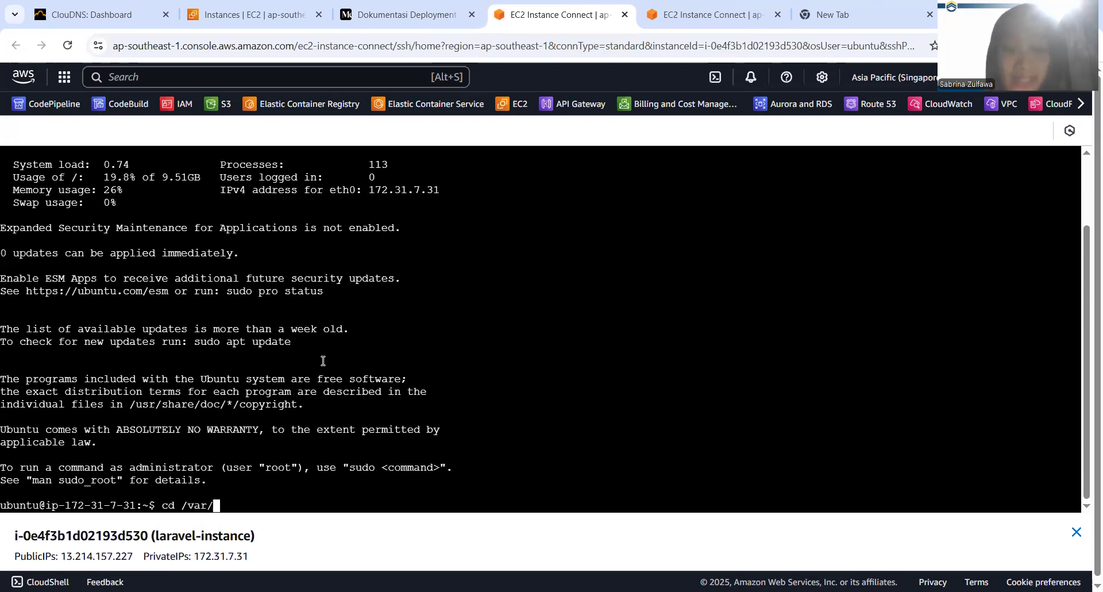
text(log)
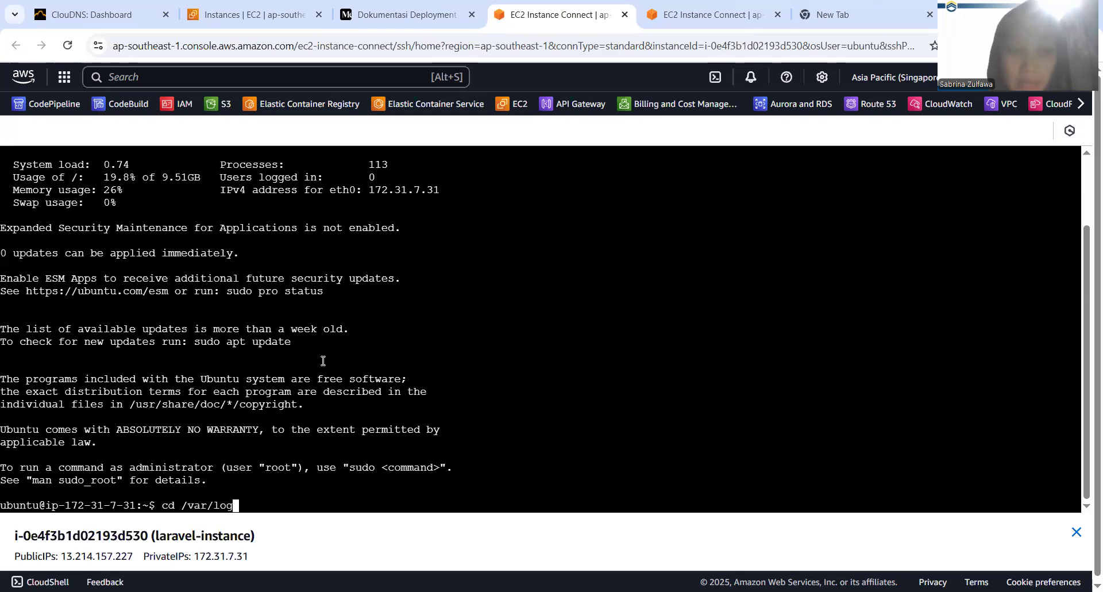
key(Return)
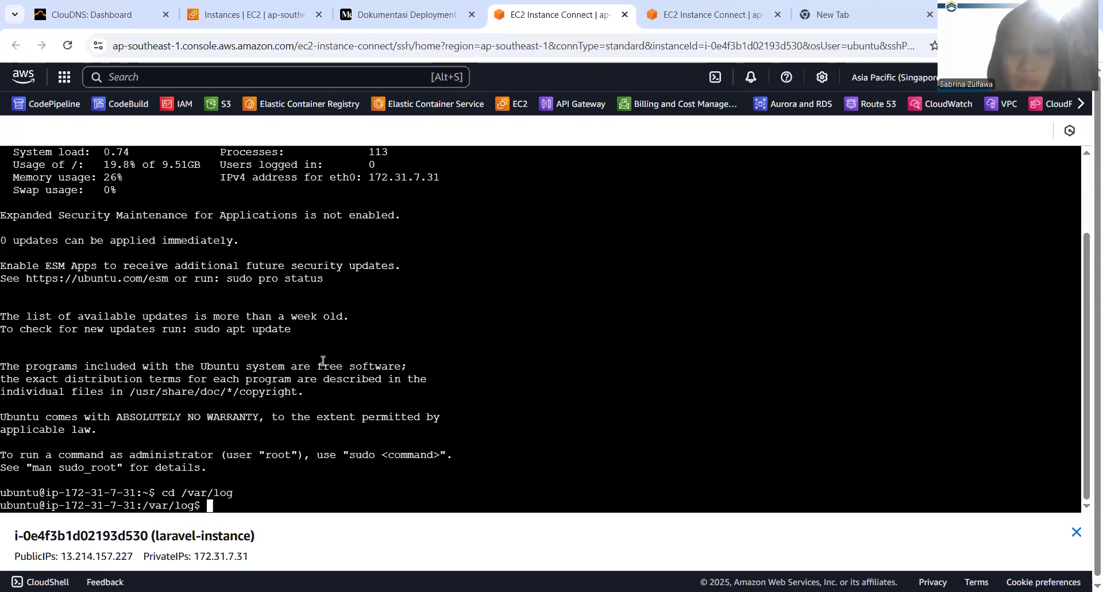
text(sudo tail -f cloud-init-output.log)
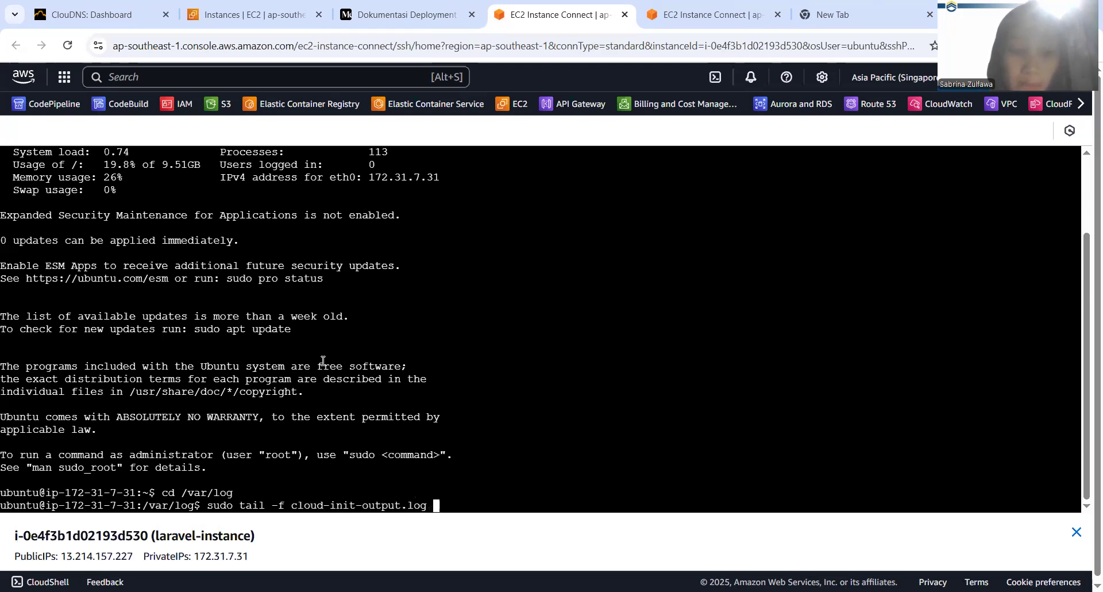
key(Tab)
key(Return)
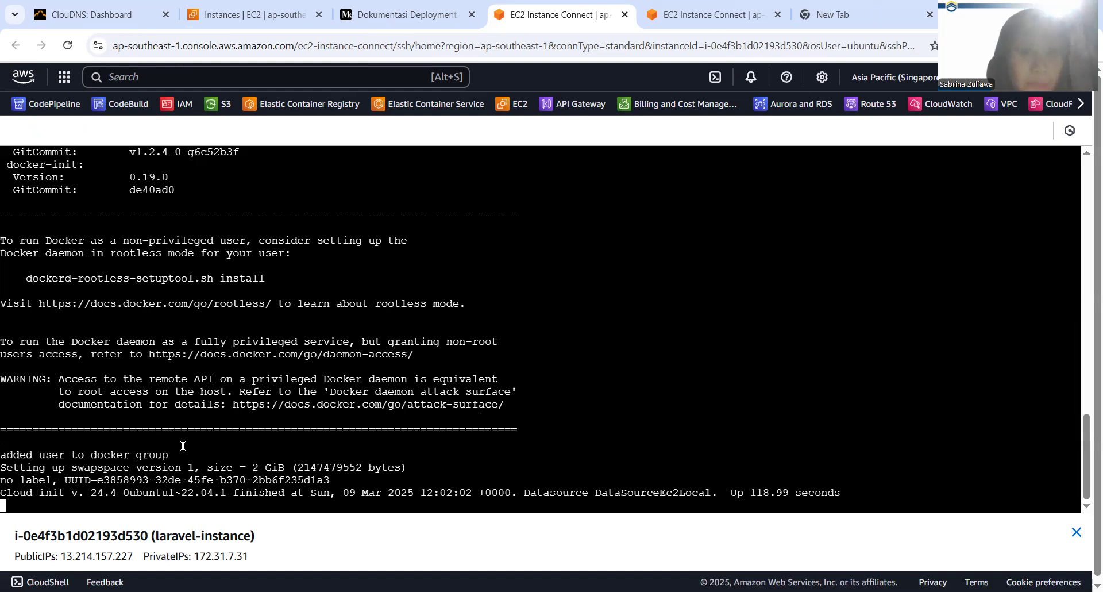
drag(96, 480, 277, 455)
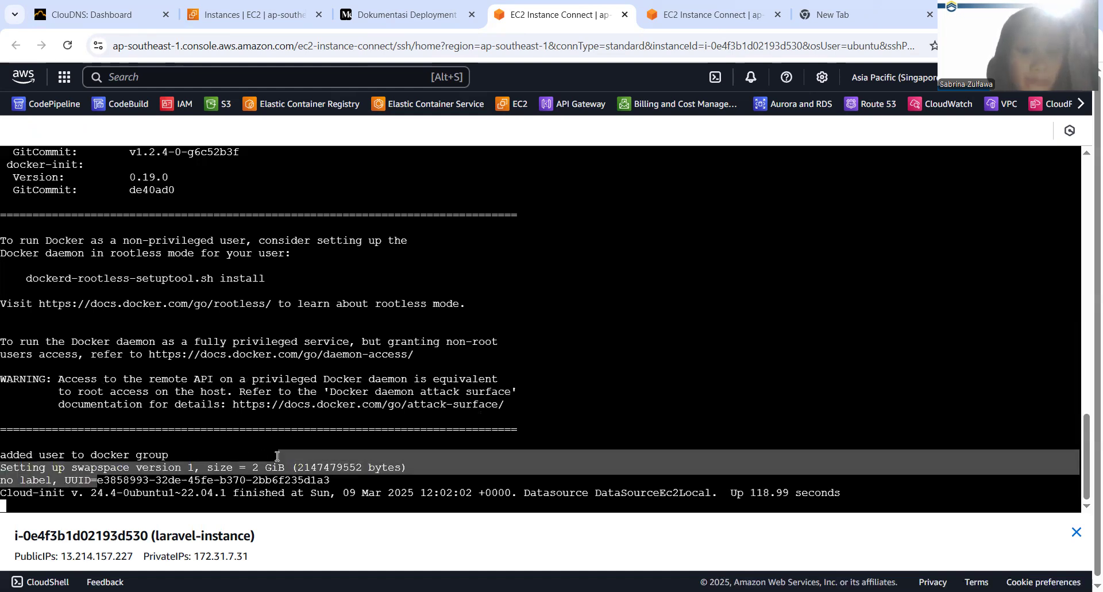
Stop following the log and check the Docker installation with docker --version and docker ps
key(ctrl+c)
text(docker )
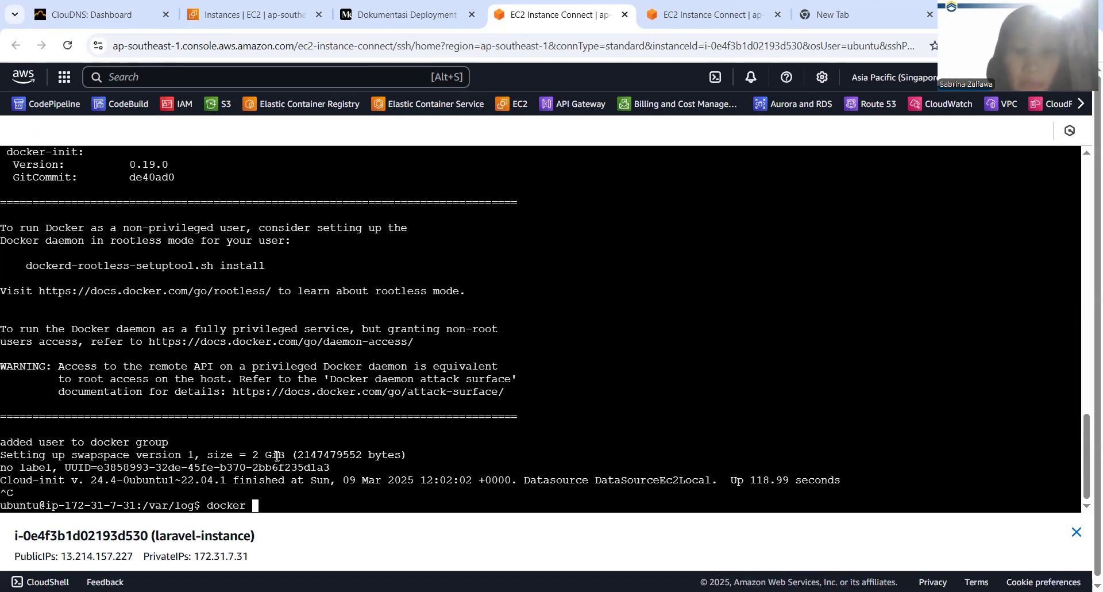
text(--version)
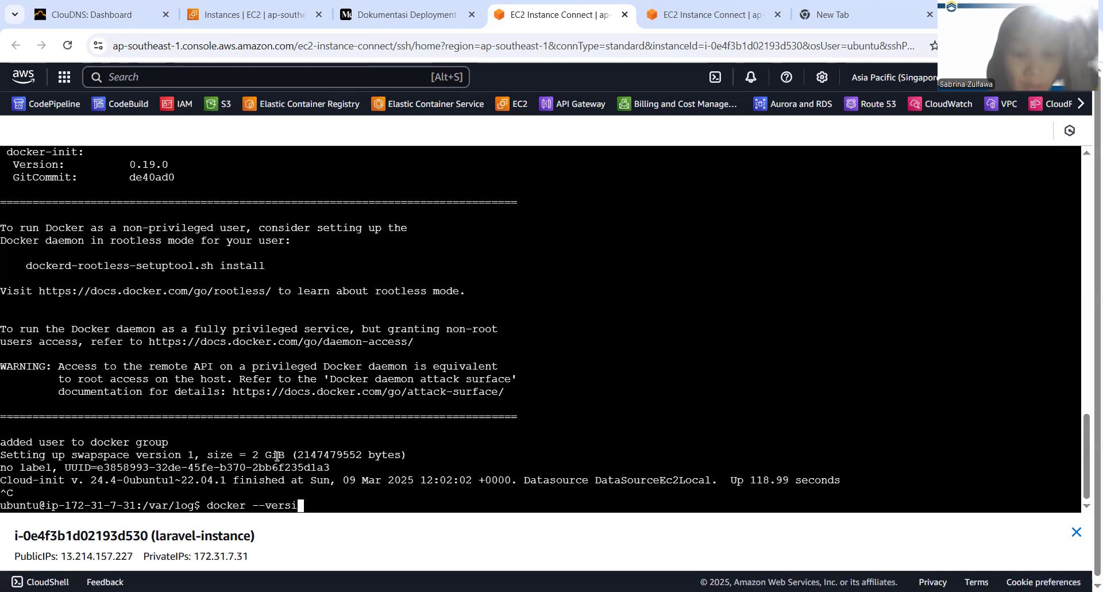
key(Return)
text(docker ps)
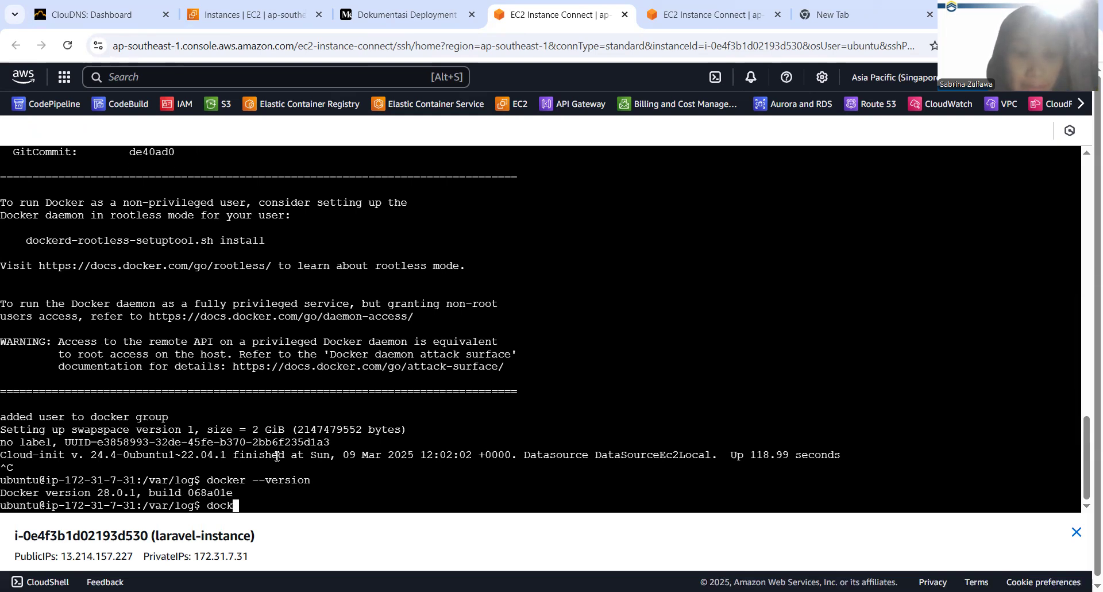
key(Return)
Return to the home directory with cd -- and check the memory and swap size with free -h
text(cd ==)
key(BackSpace)
key(BackSpace)
text(--)
key(Return)
text(free -h)
key(Return)
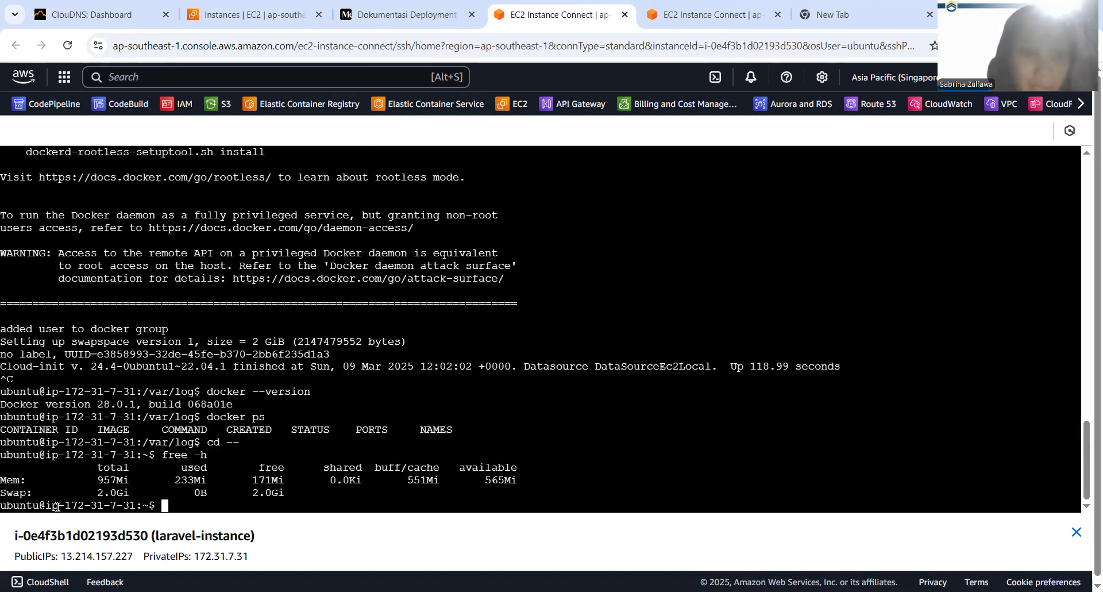
double_click(107, 487)
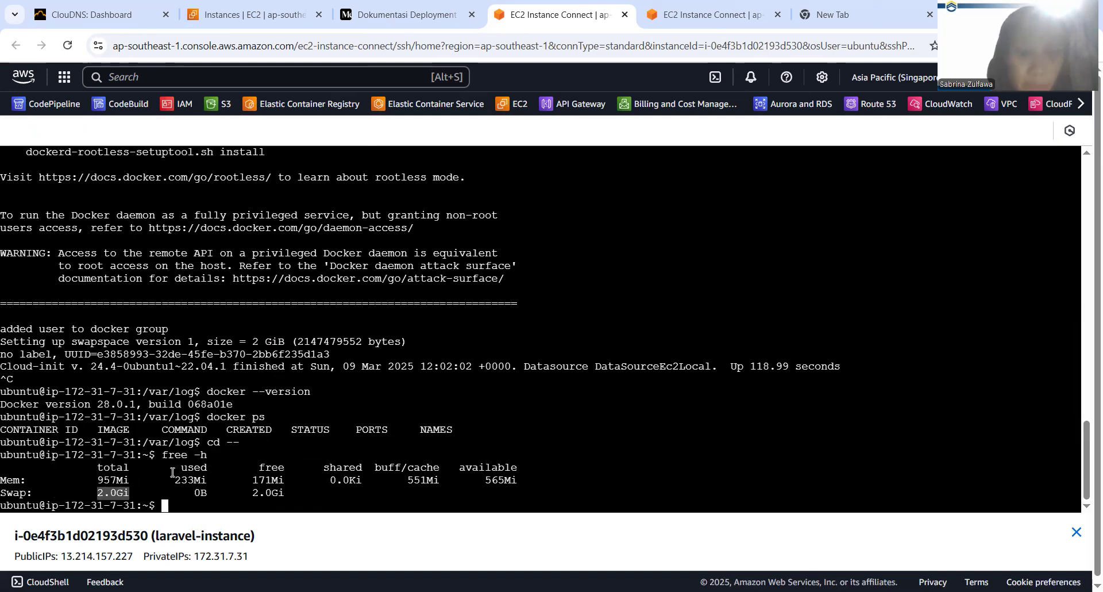
click(229, 471)
Create the mysql directory and enter it by running sudo mkdir mysql && cd mysql/
right_click(255, 417)
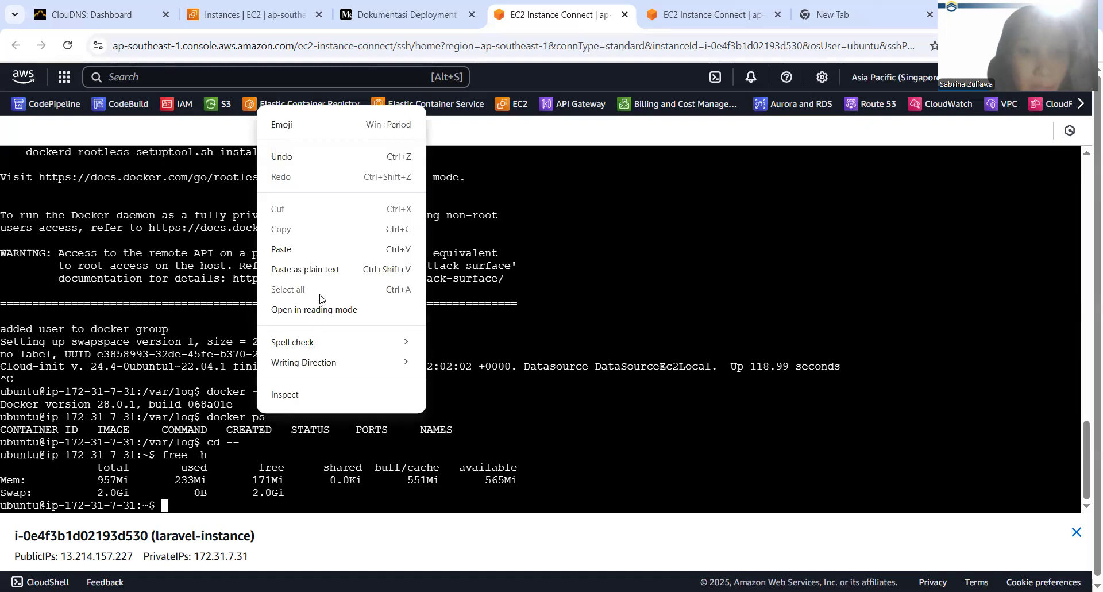
click(217, 247)
text(sudo)
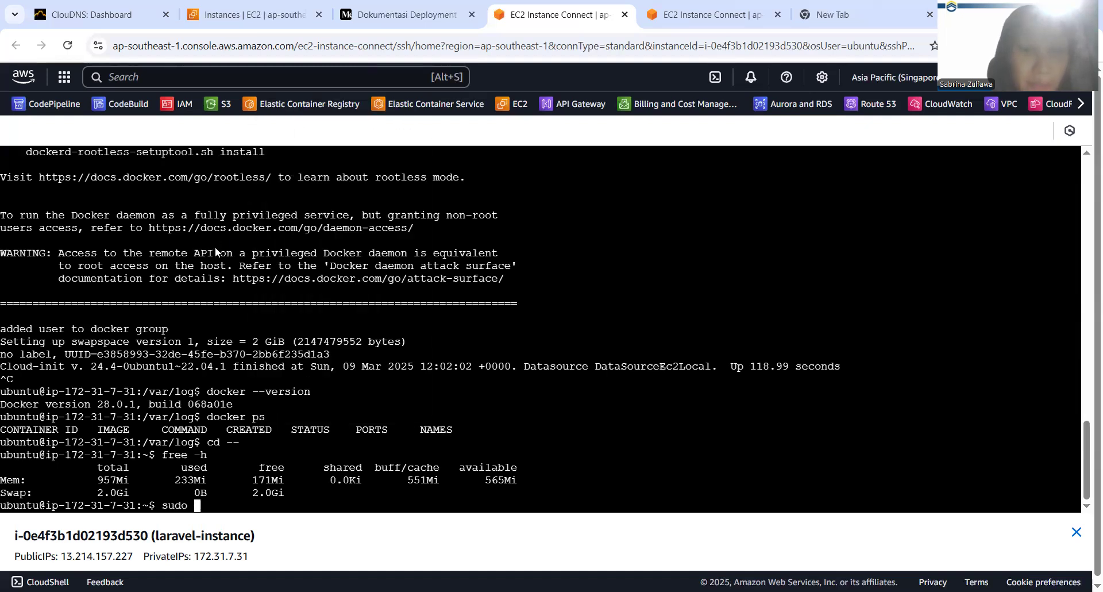
right_click(215, 247)
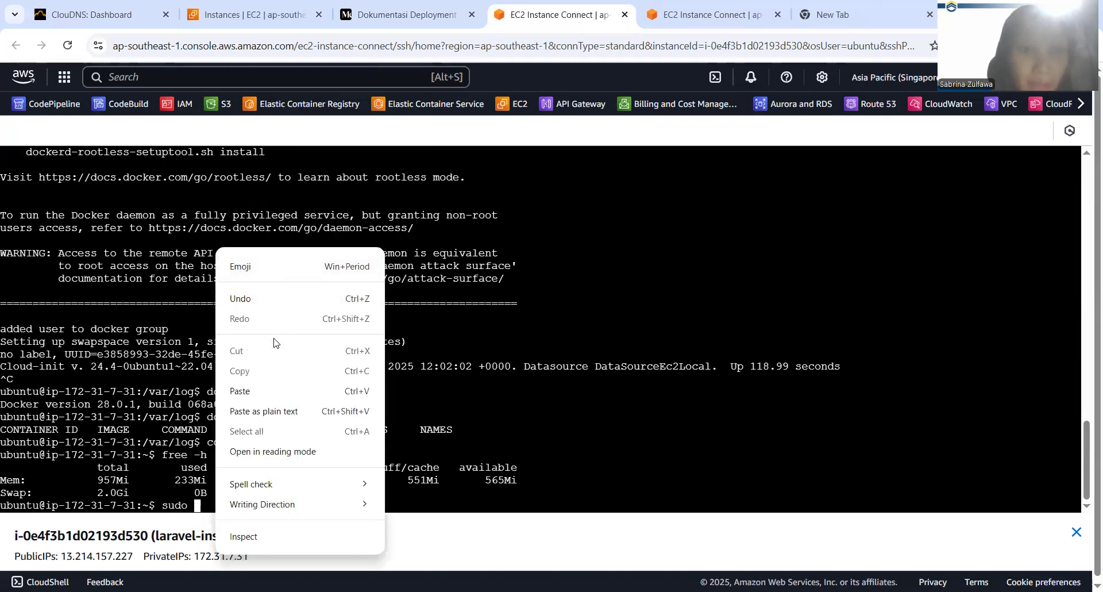
click(280, 390)
key(Return)
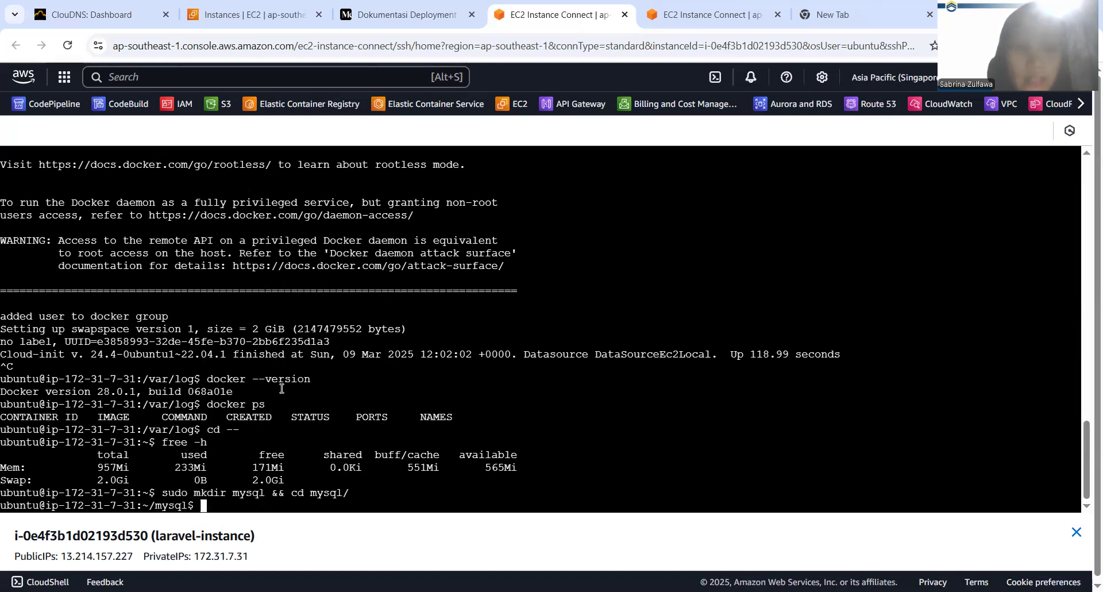
Create docker-compose.yml in the mysql directory by running sudo nano docker-compose.yml
text(sudo)
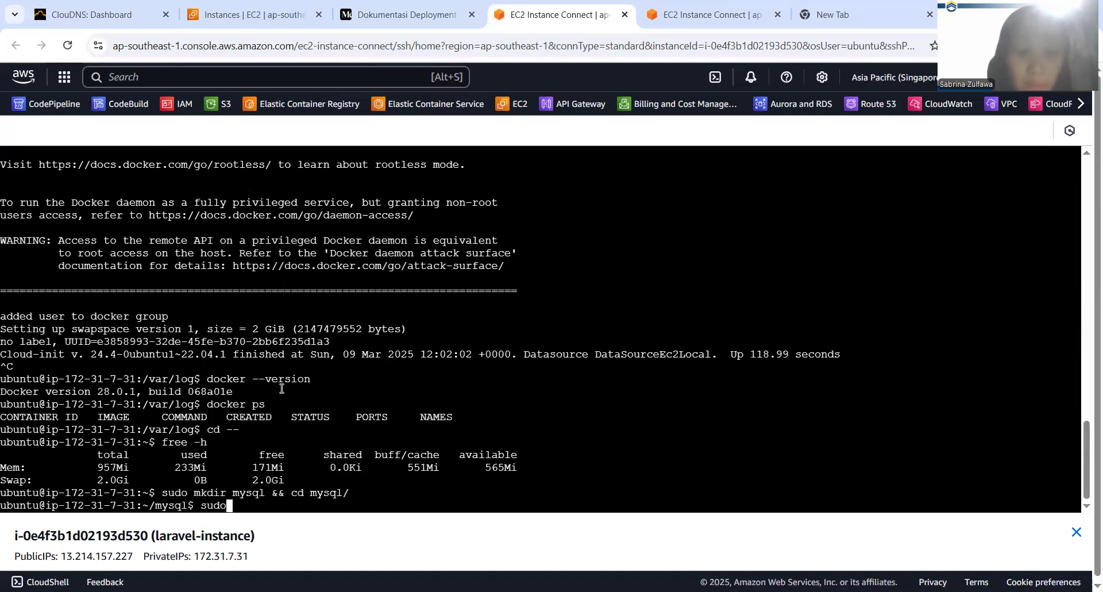
key(BackSpace)
key(BackSpace)
key(BackSpace)
key(BackSpace)
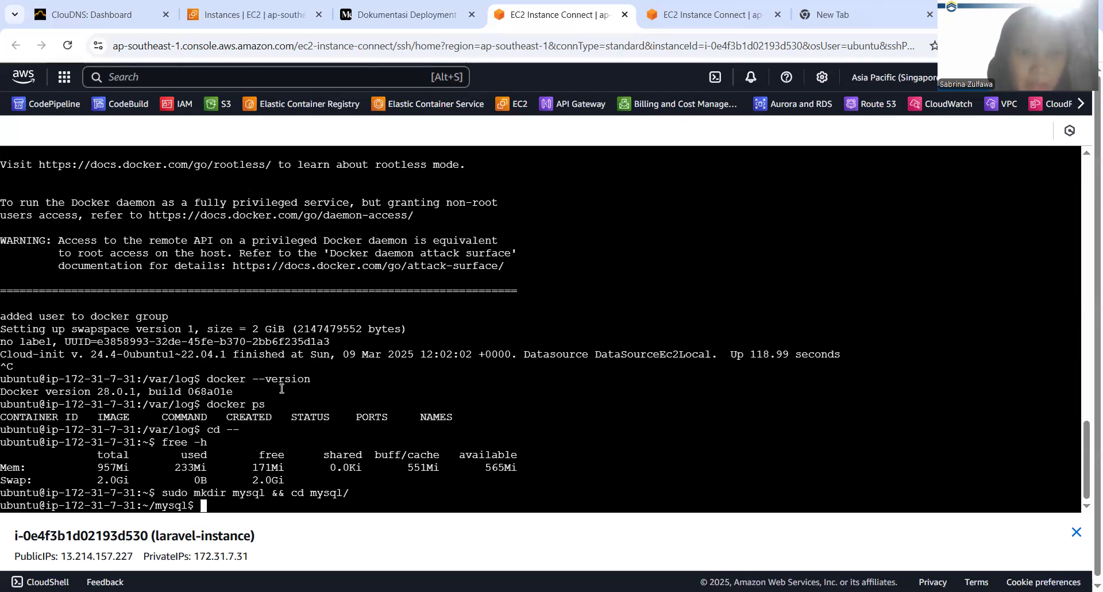
right_click(323, 394)
click(373, 229)
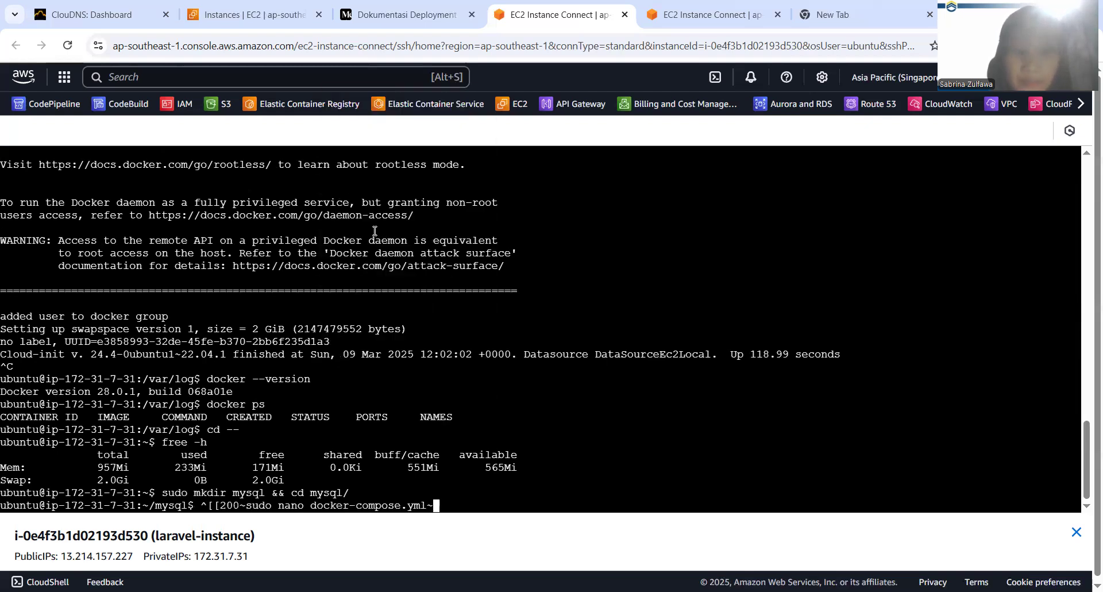
key(Left)
key(Left)
key(Left)
key(Left)
key(Left)
key(Left)
key(Left)
key(Left)
key(Left)
key(Left)
key(Left)
key(Left)
key(Left)
key(Left)
key(Left)
key(Left)
key(Left)
key(Left)
key(Left)
key(Left)
key(Left)
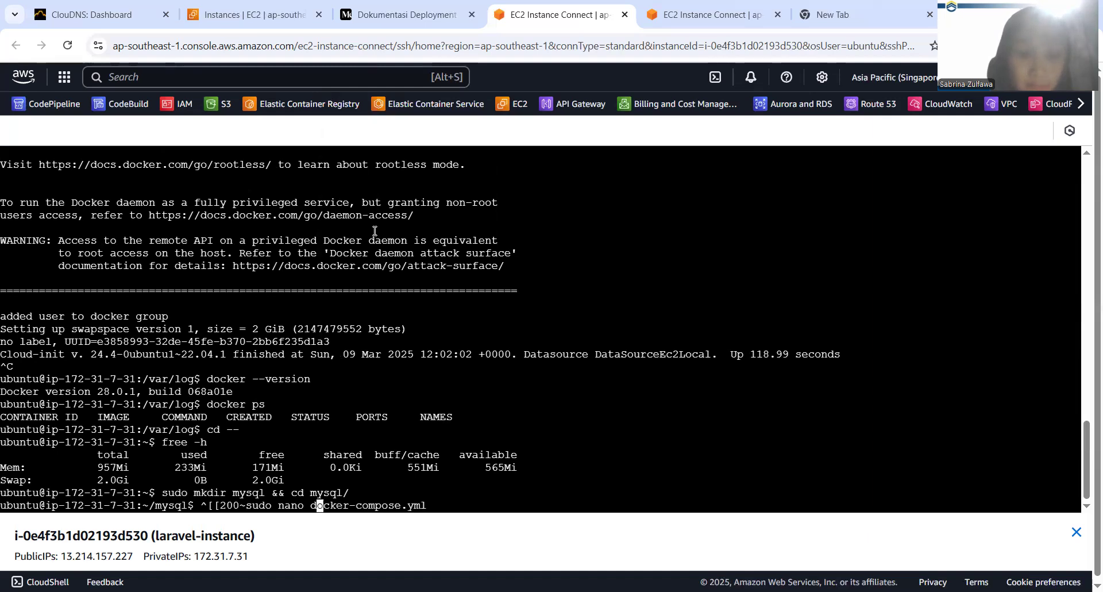
key(BackSpace)
key(BackSpace)
key(BackSpace)
key(BackSpace)
key(BackSpace)
key(BackSpace)
key(BackSpace)
key(Return)
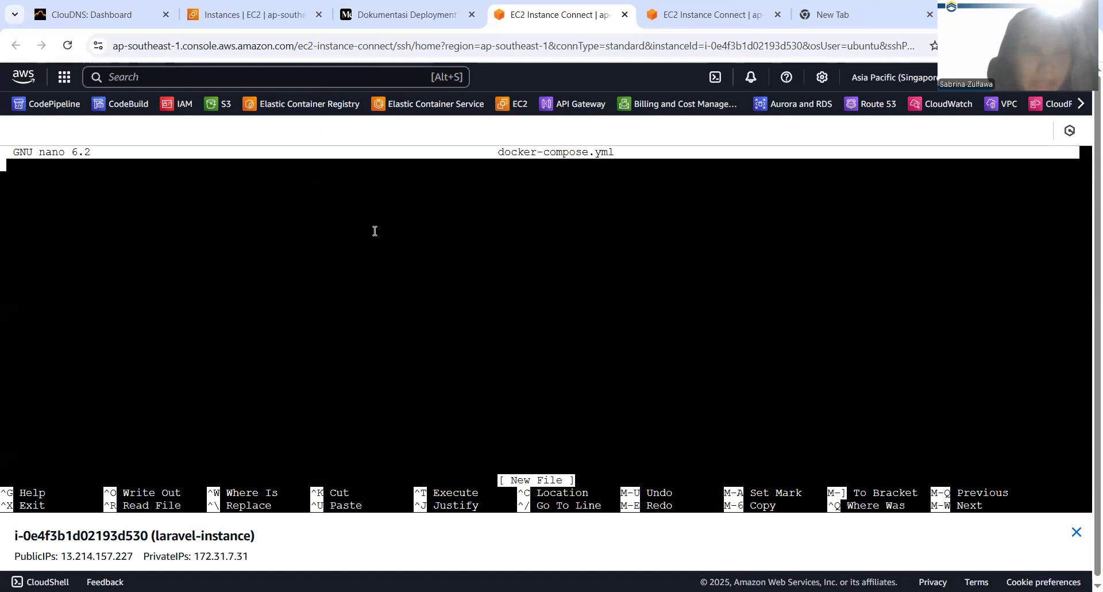
Paste the mysql:8.0 service configuration with container mysql-primary, user uas_admin, its passwords and port 3306:3306 into docker-compose.yml, and save the file
right_click(81, 226)
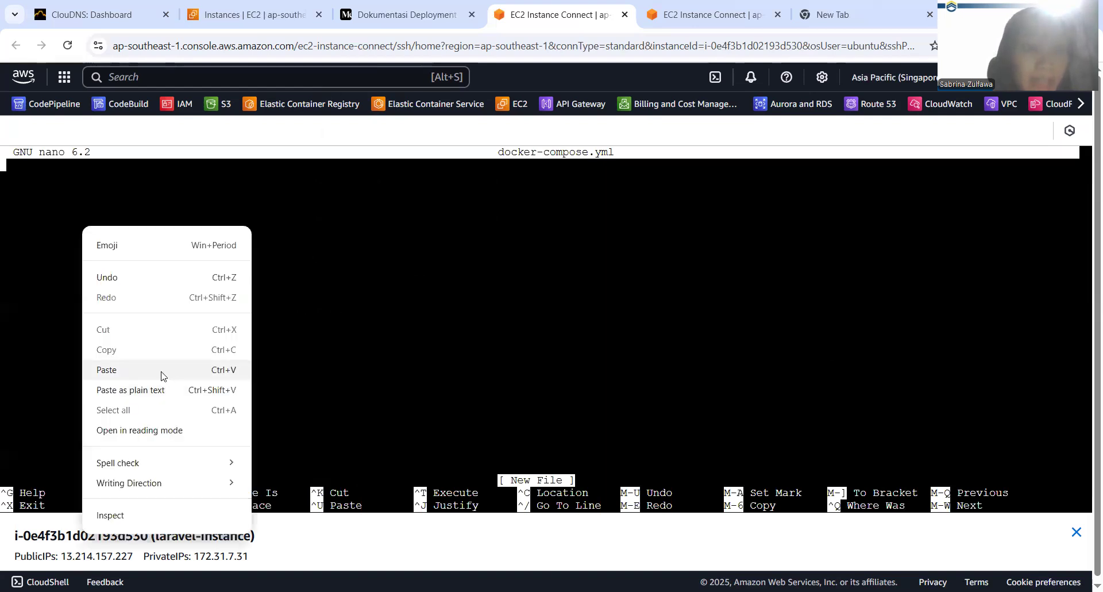
click(162, 371)
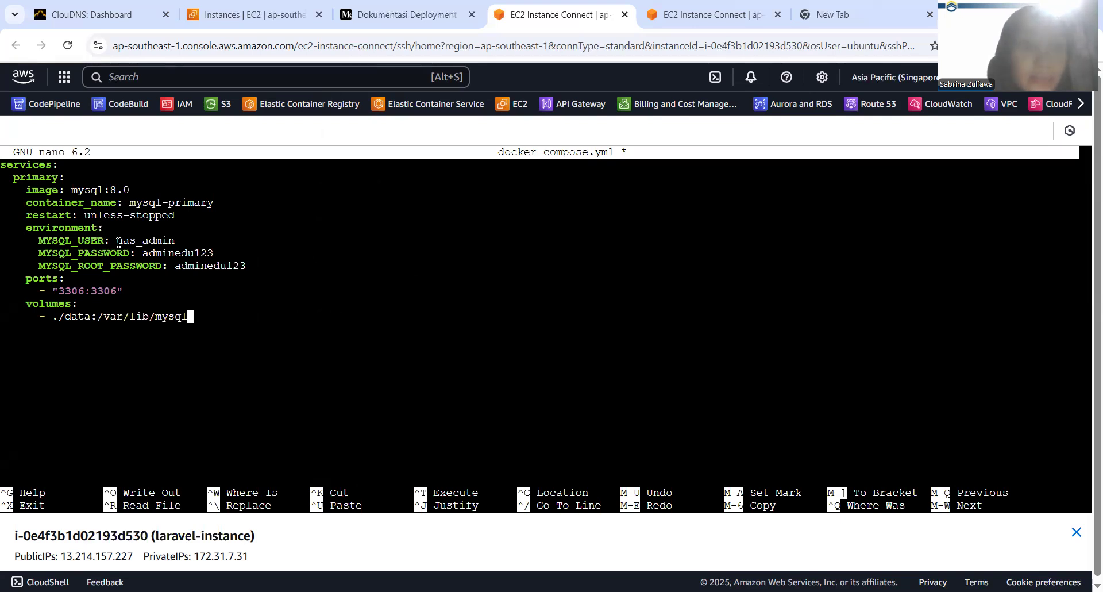
drag(118, 242, 187, 264)
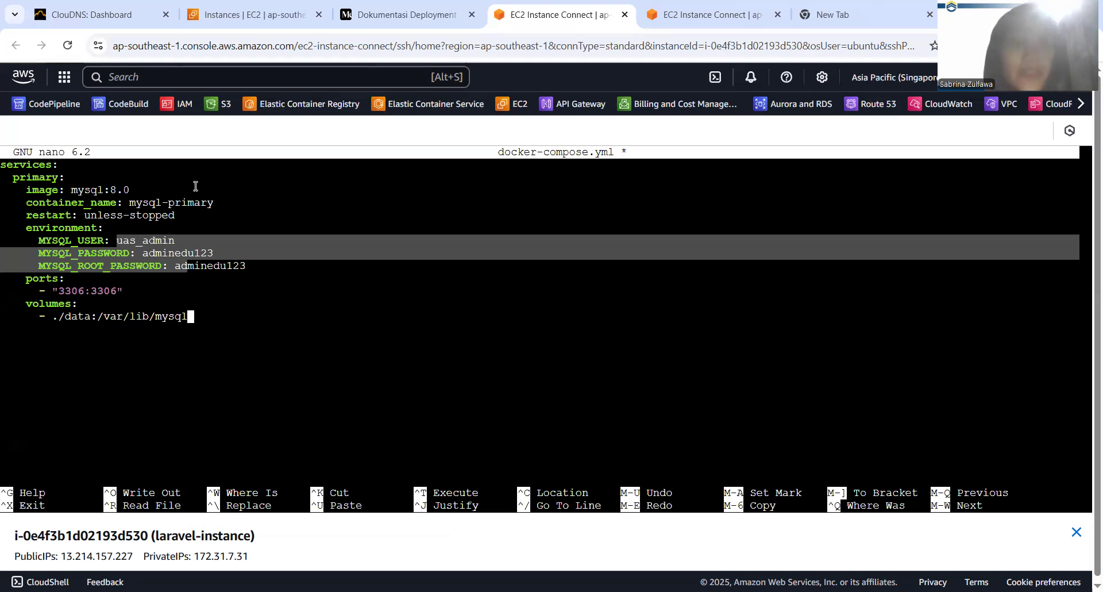
click(123, 254)
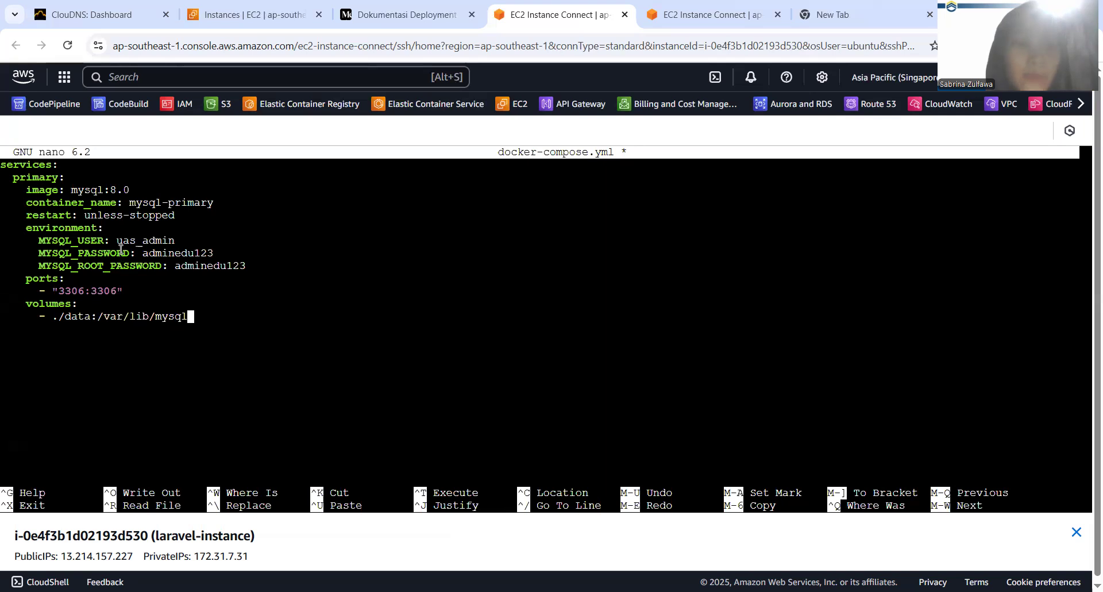
drag(119, 251, 169, 251)
key(ctrl+x)
key(y)
key(Return)
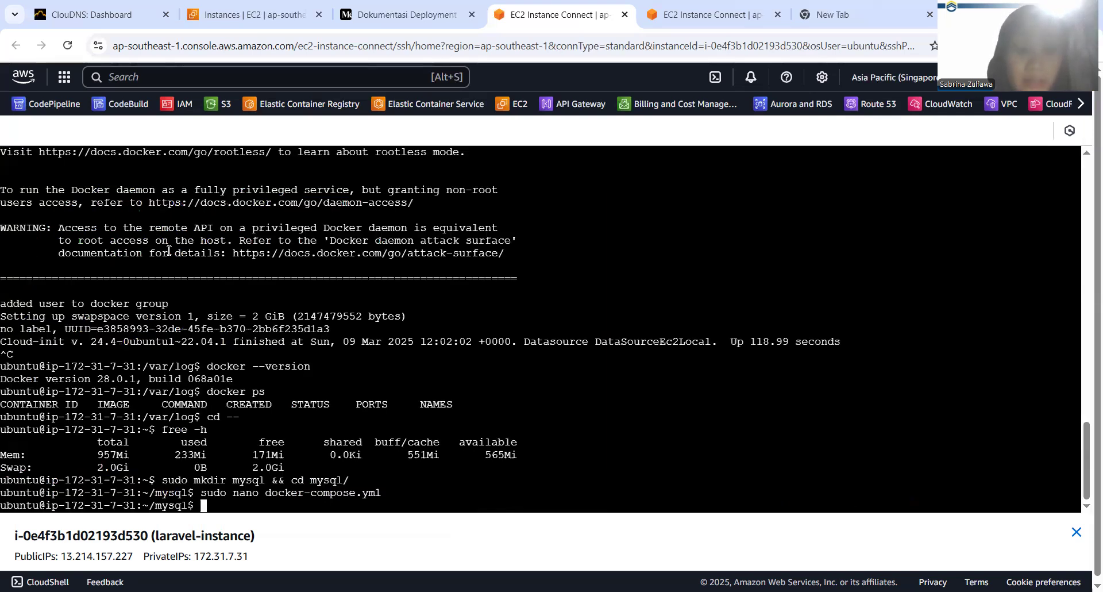
Start the MySQL container in the background with docker compose up -d
text(docker compose up -d)
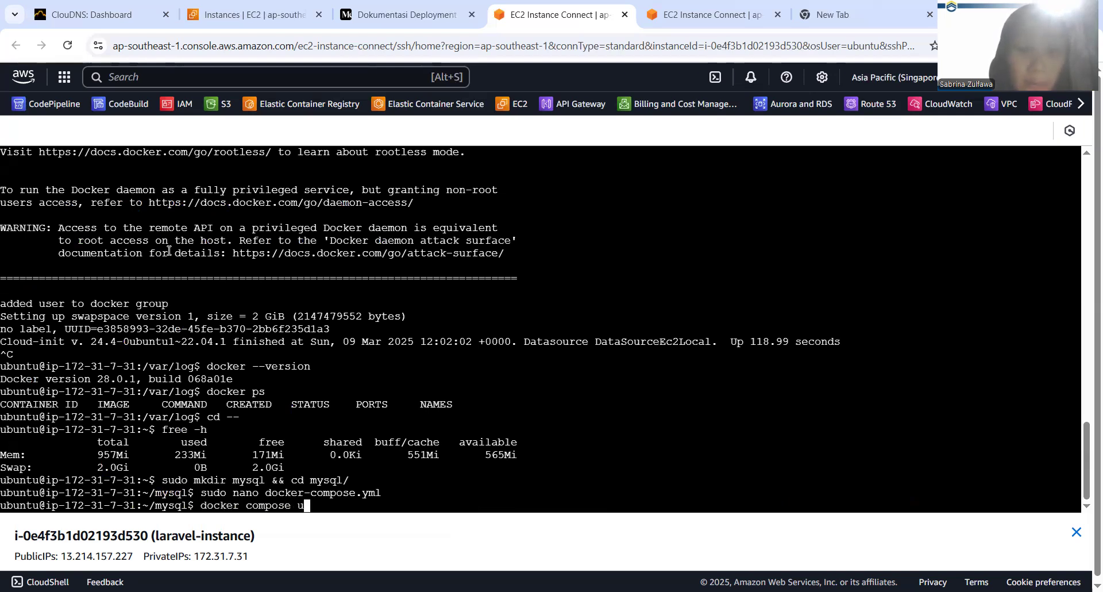
key(Return)
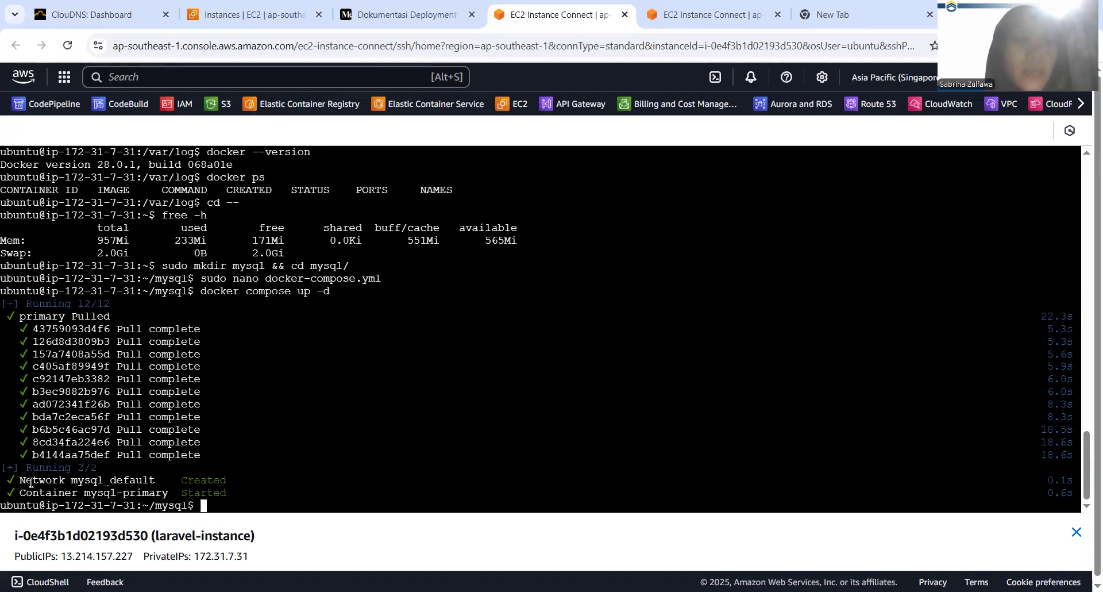
Check the created network and the running containers with docker ps
drag(19, 481, 124, 477)
text(docker )
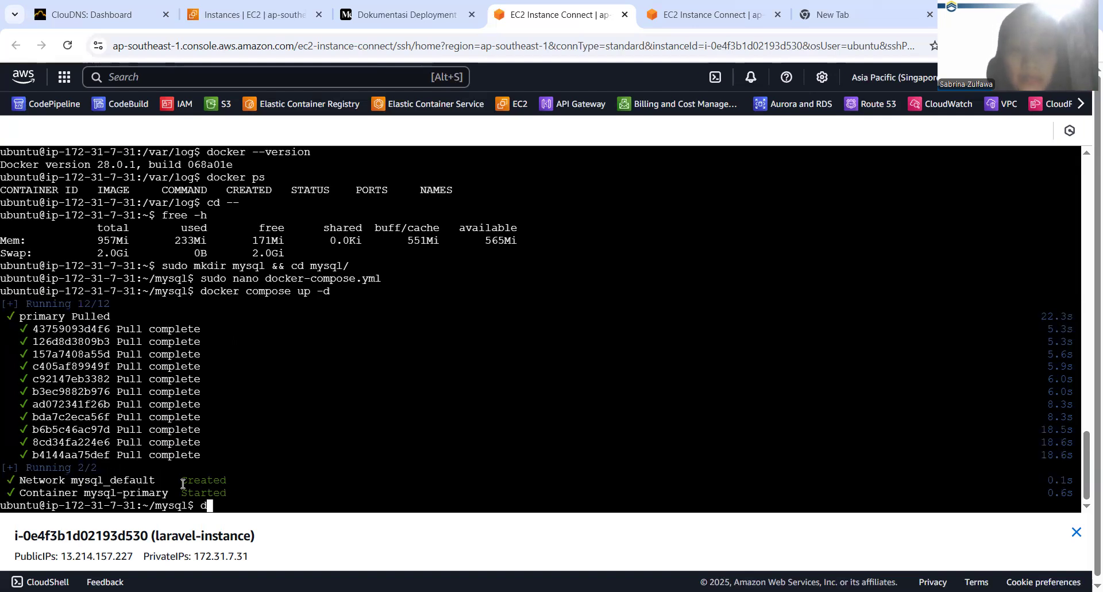
text(ps)
key(Return)
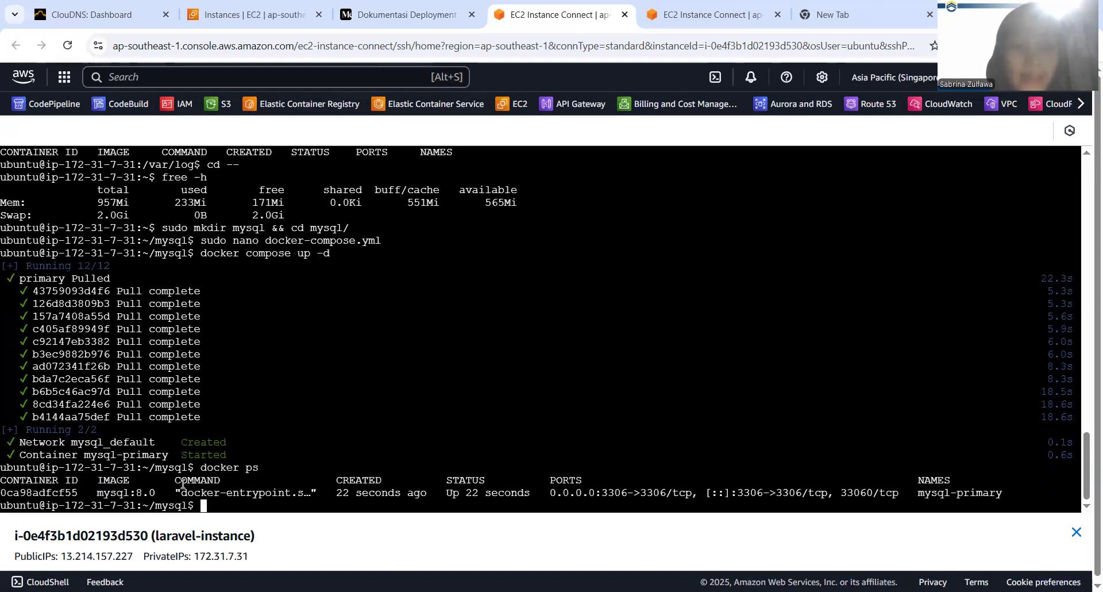
Start a MySQL root login inside the container with docker exec -it mysql-primary mysql -u root -p
text(docker )
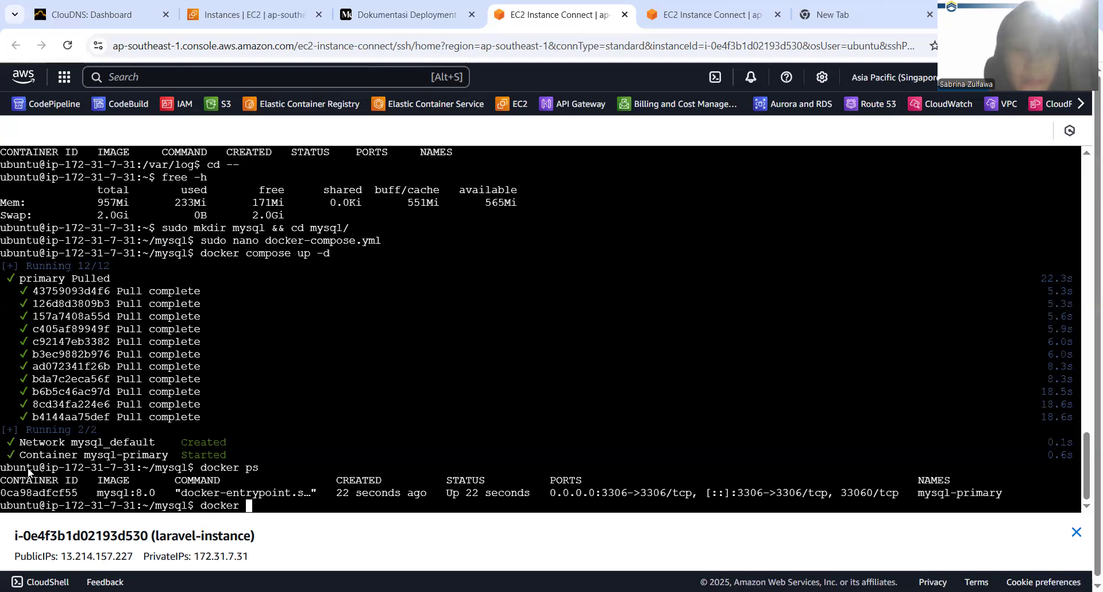
text(compose)
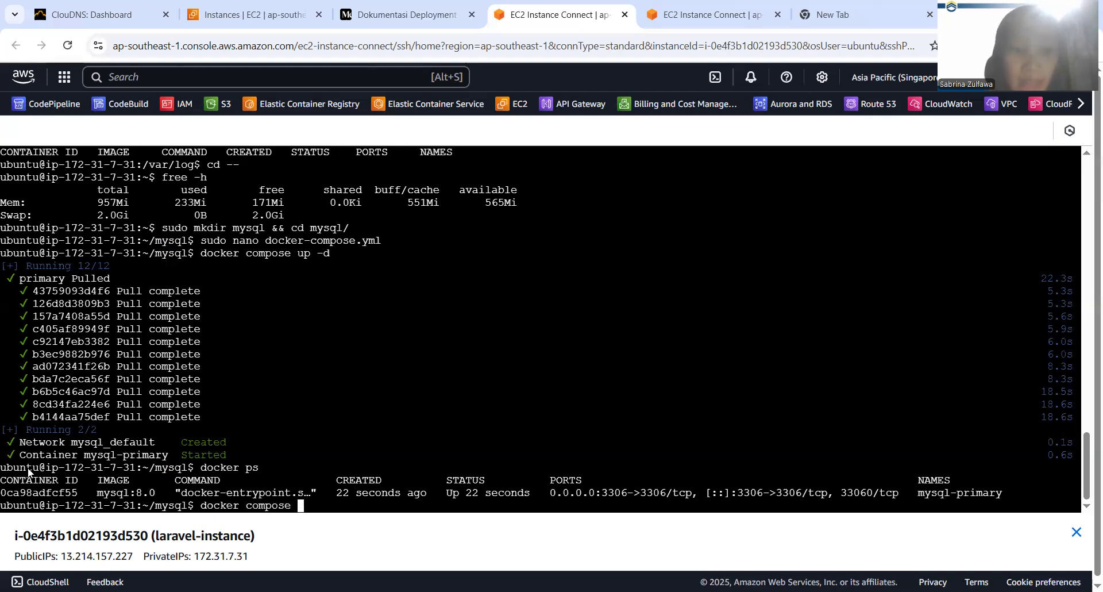
key(BackSpace)
key(BackSpace)
key(BackSpace)
key(BackSpace)
key(BackSpace)
key(BackSpace)
key(BackSpace)
key(BackSpace)
text(exec -it )
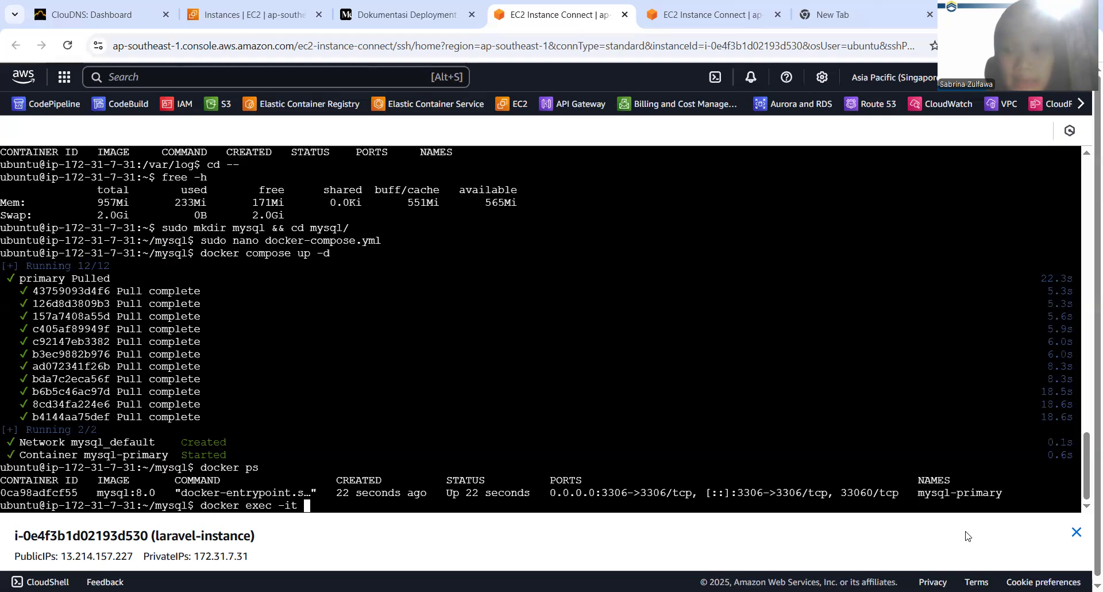
text(mysql-prima)
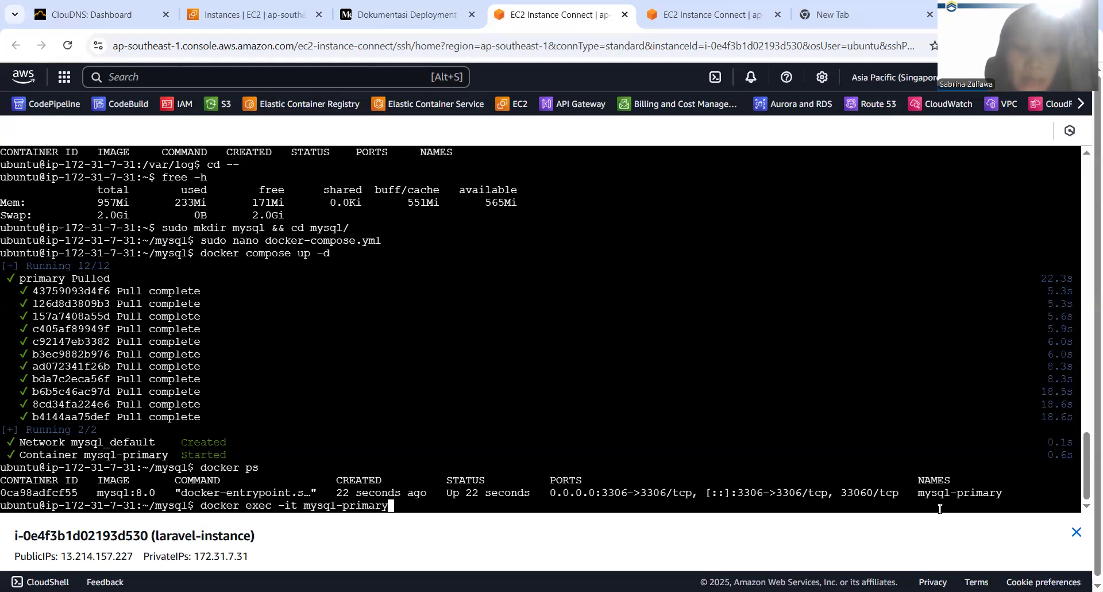
text(ry )
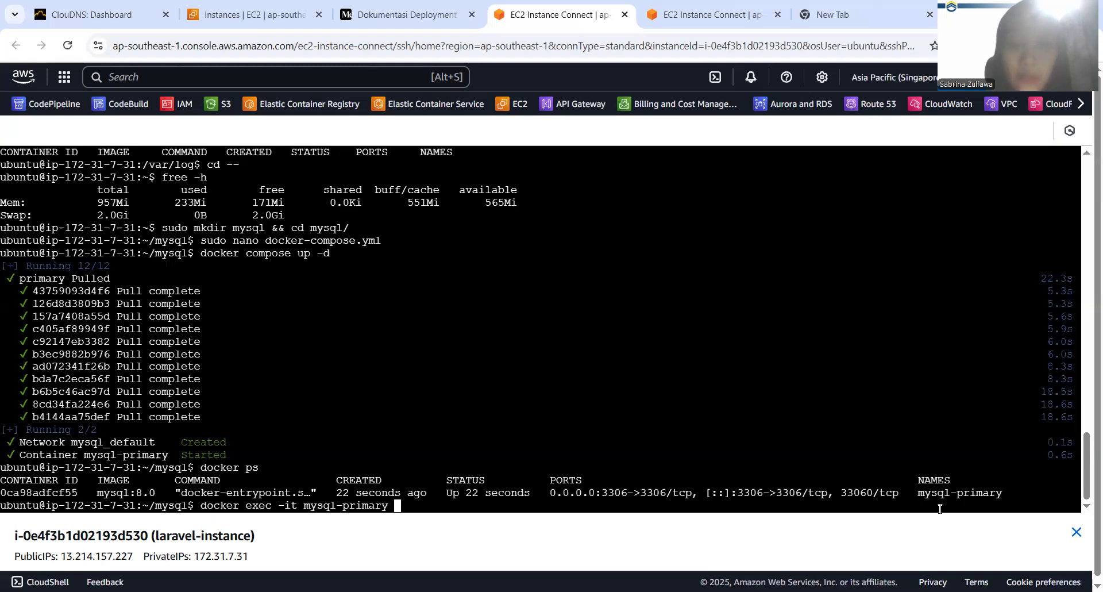
text(mysq)
text(l -u )
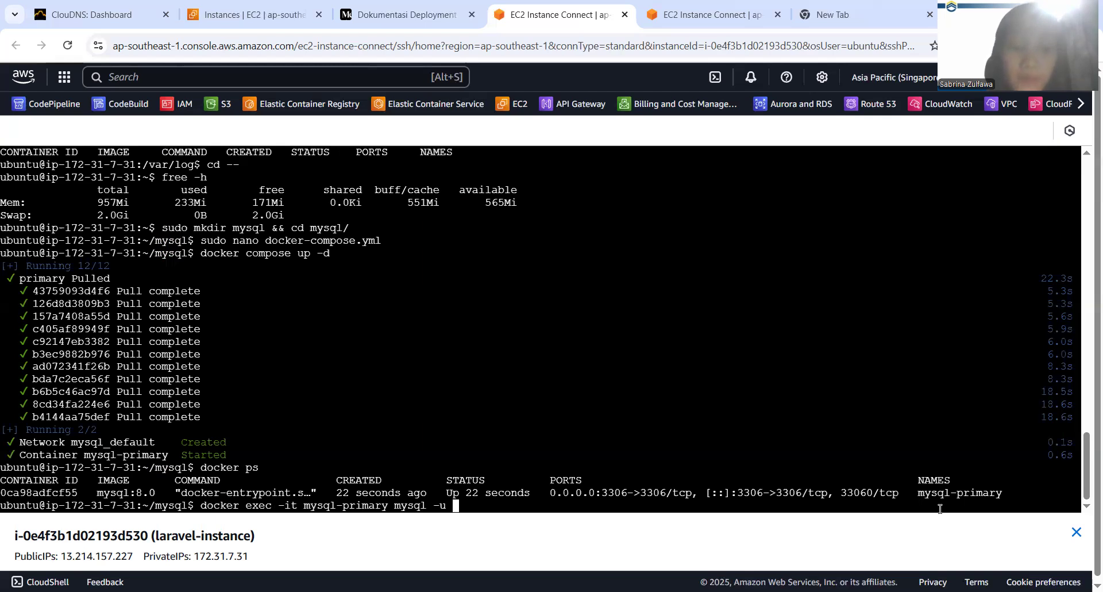
text(root -p)
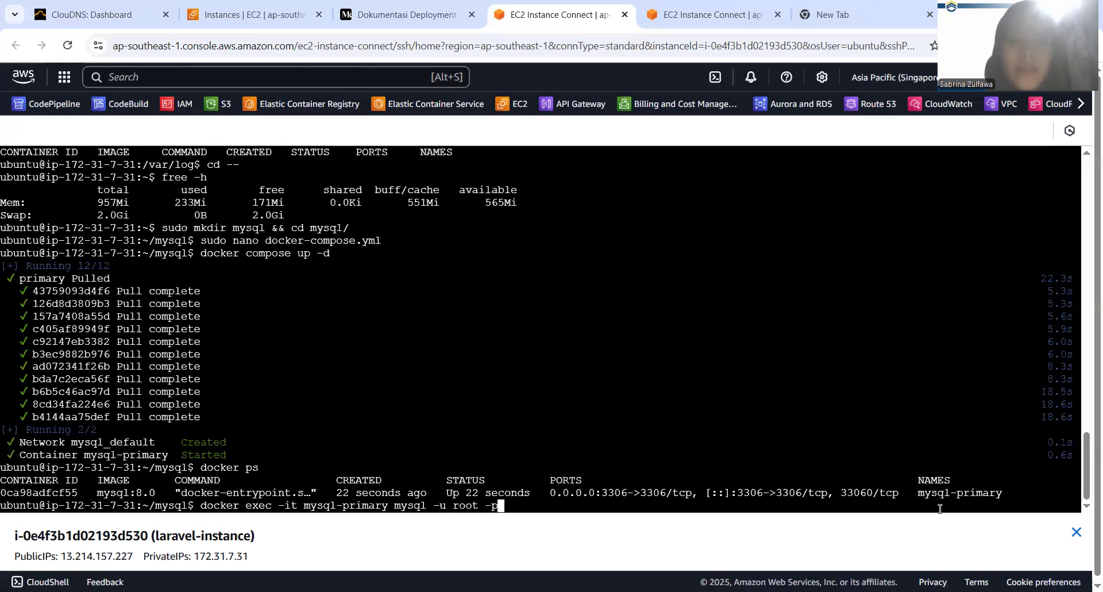
key(Return)
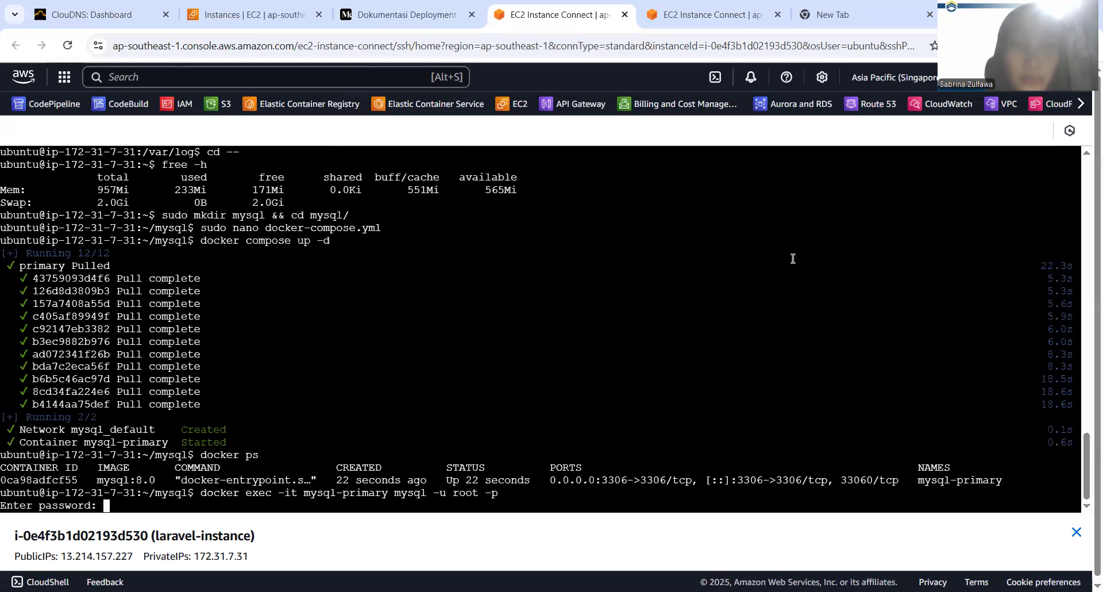
Copy the MySQL password from the Medium documentation and try it at the root password prompt in the instance terminal
click(394, 7)
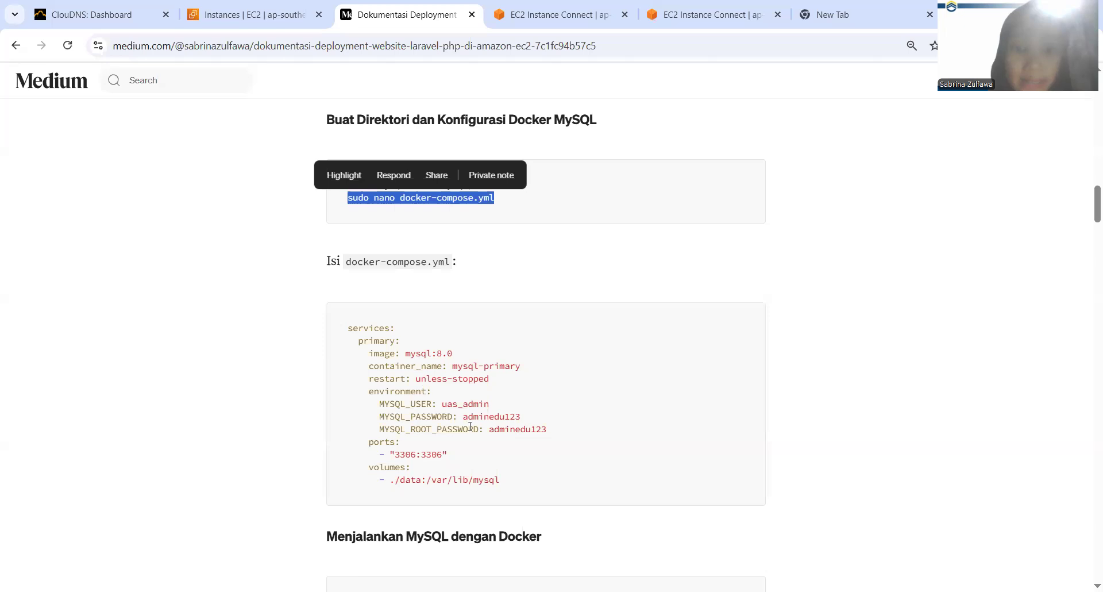
drag(464, 419, 524, 418)
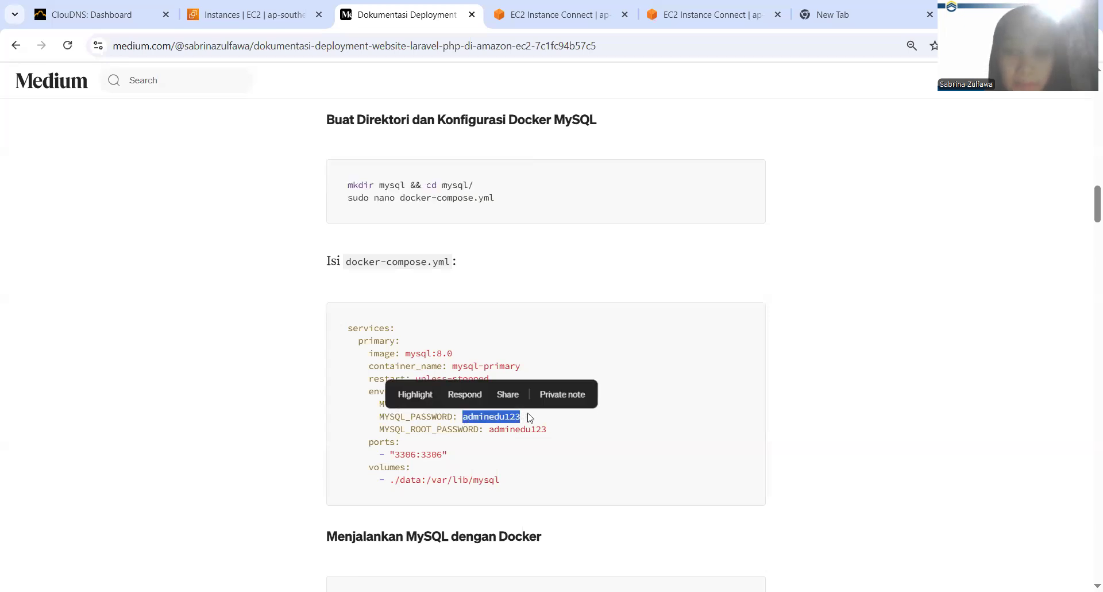
key(ctrl+Tab)
right_click(335, 424)
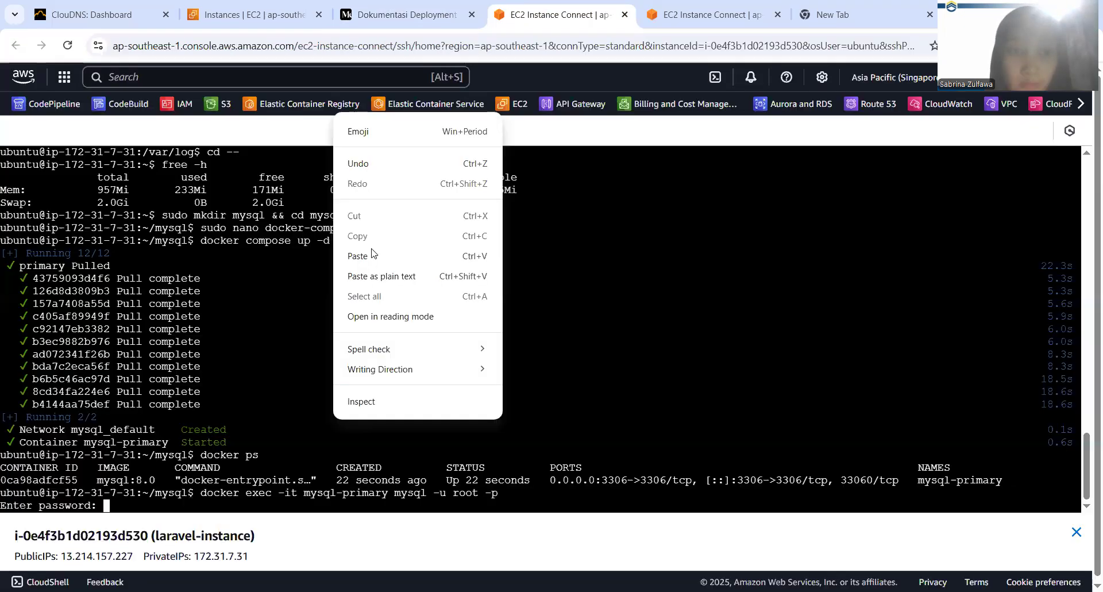
click(372, 256)
key(Return)
Rerun the docker exec login command for mysql-primary and enter the MySQL root password
key(Up)
key(Return)
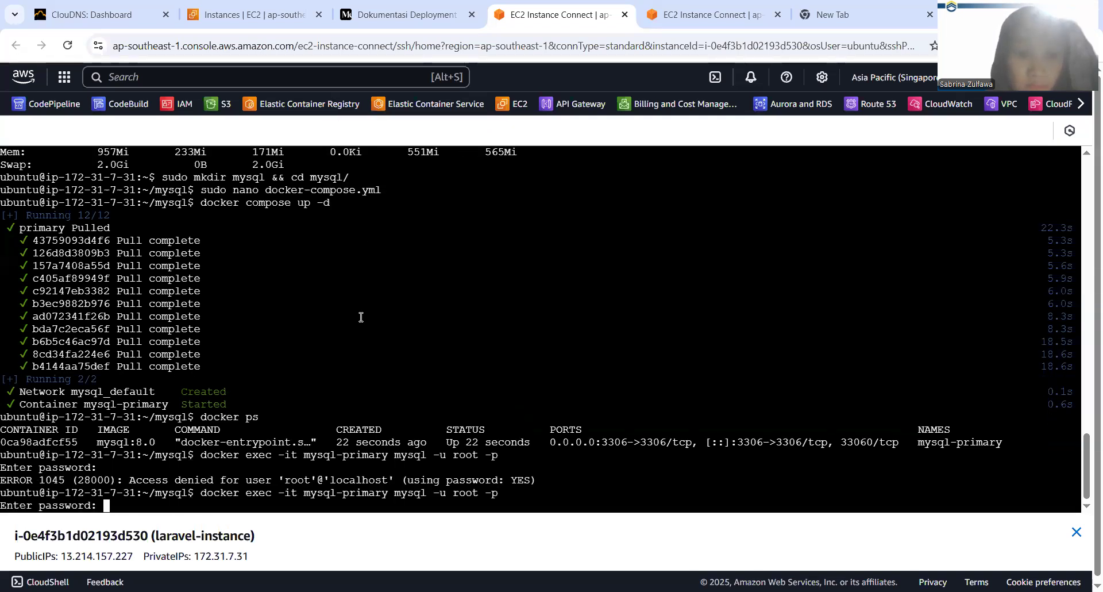
right_click(361, 317)
click(384, 154)
key(Return)
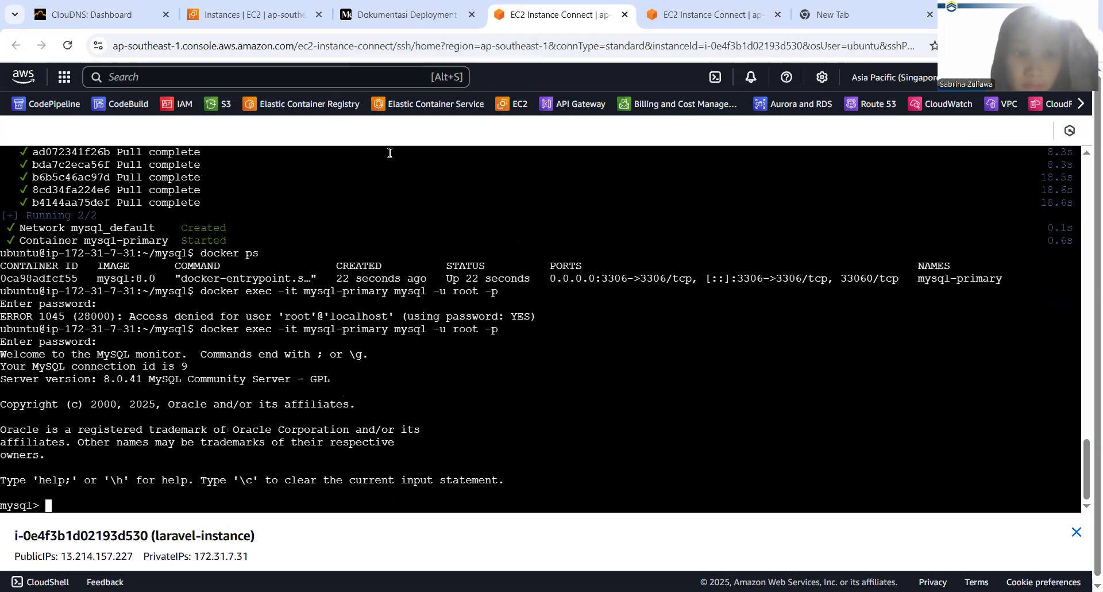
Copy the database creation statement from the Medium documentation and run CREATE DATABASE web_db; in the MySQL prompt
click(404, 7)
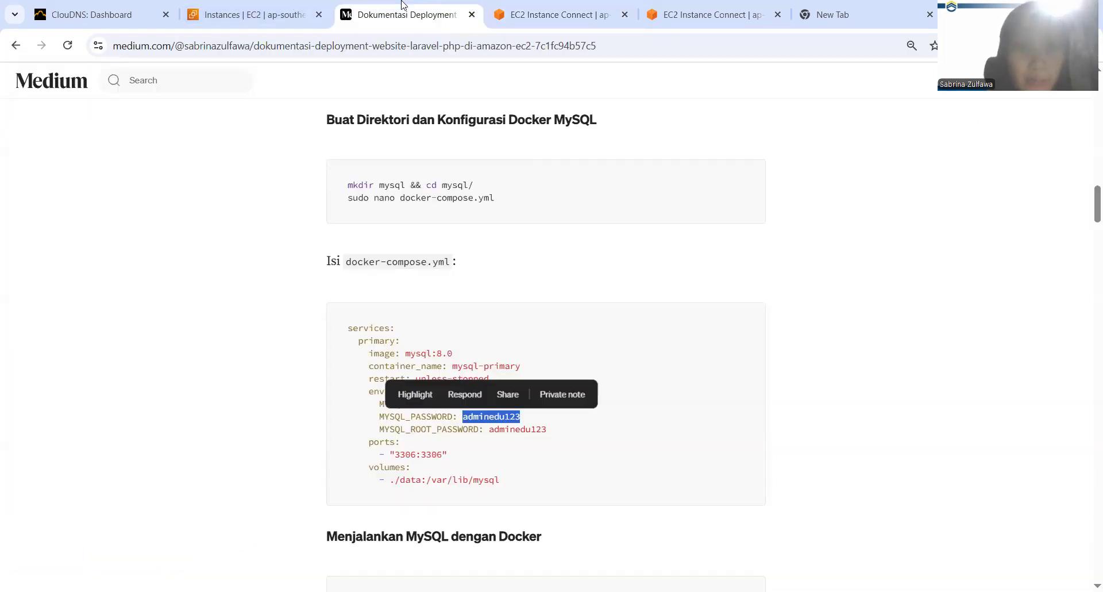
scroll(381, 428, down, 7)
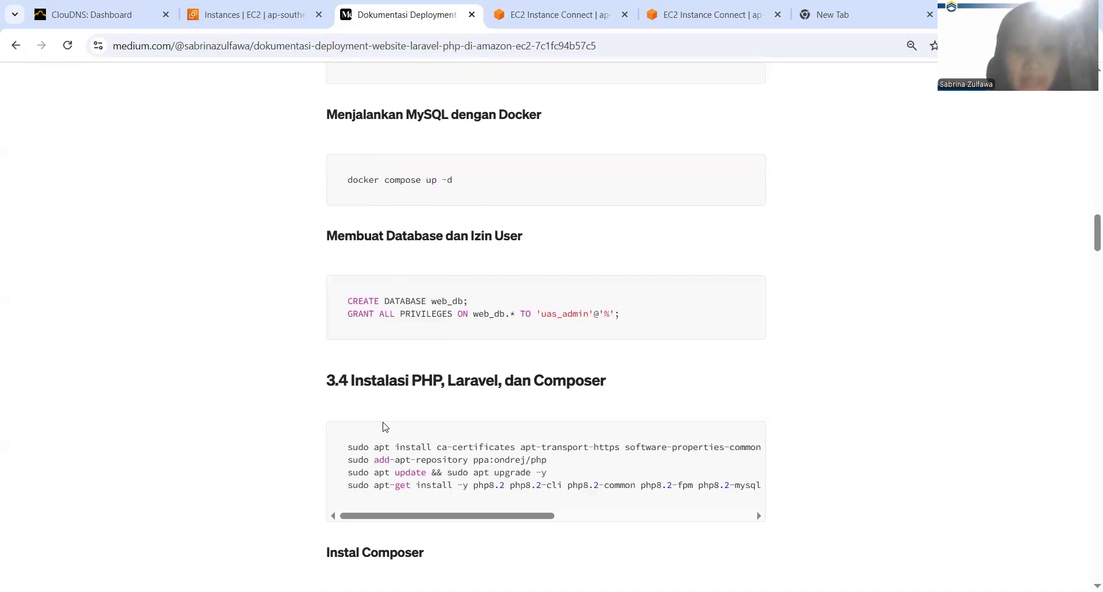
drag(346, 294, 469, 293)
key(ctrl+c)
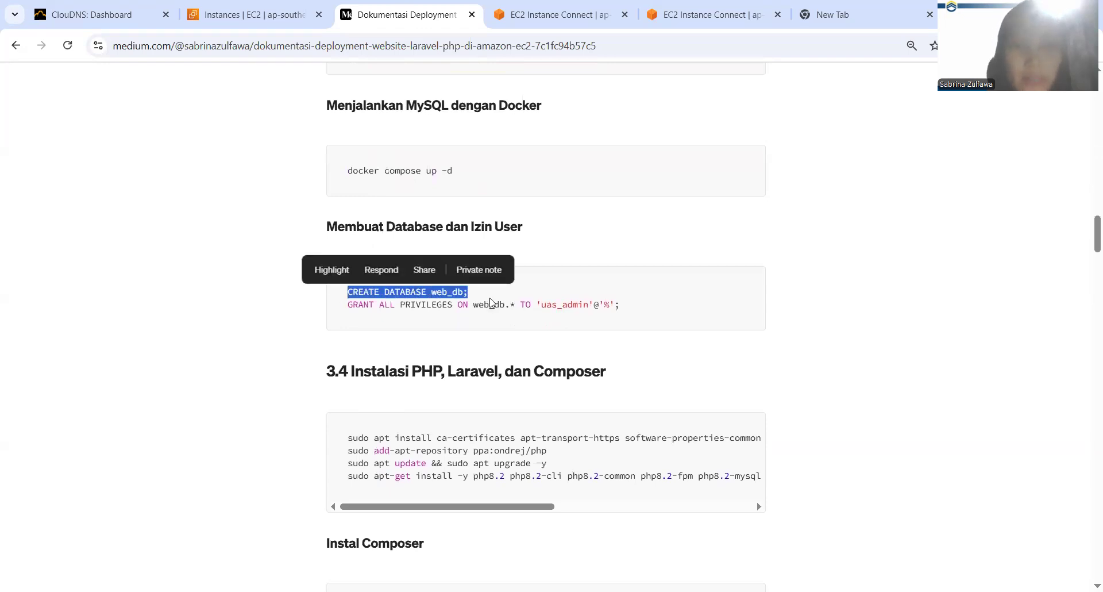
key(ctrl+Tab)
right_click(257, 477)
click(339, 315)
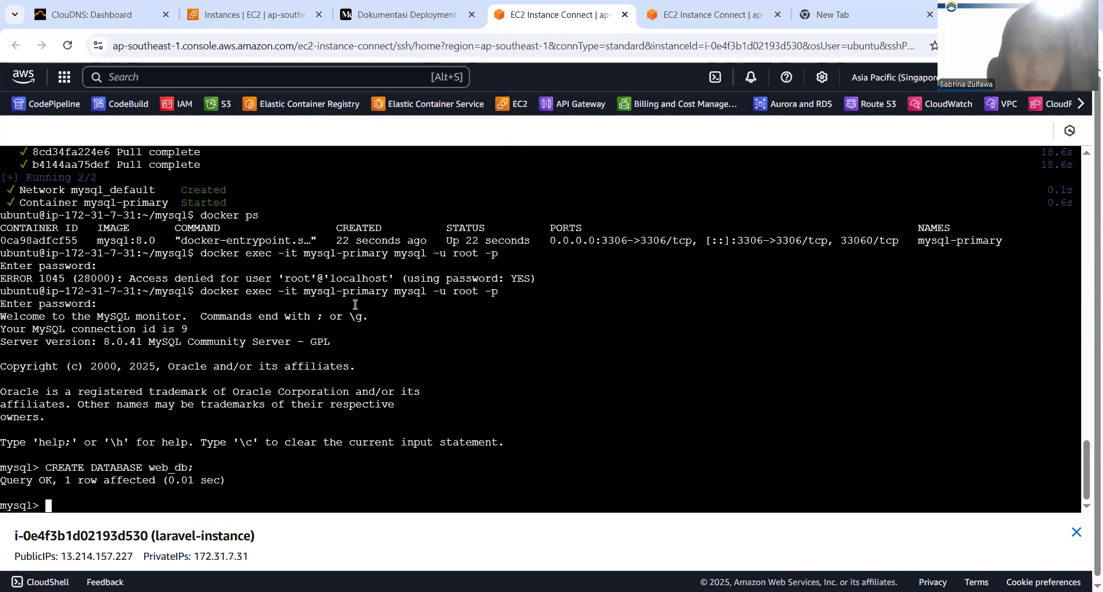
Copy the grant statement from the documentation and run GRANT ALL PRIVILEGES ON web_db.* TO 'uas_admin'@'%'; in the MySQL prompt
key(ctrl+shift+Tab)
drag(346, 304, 643, 313)
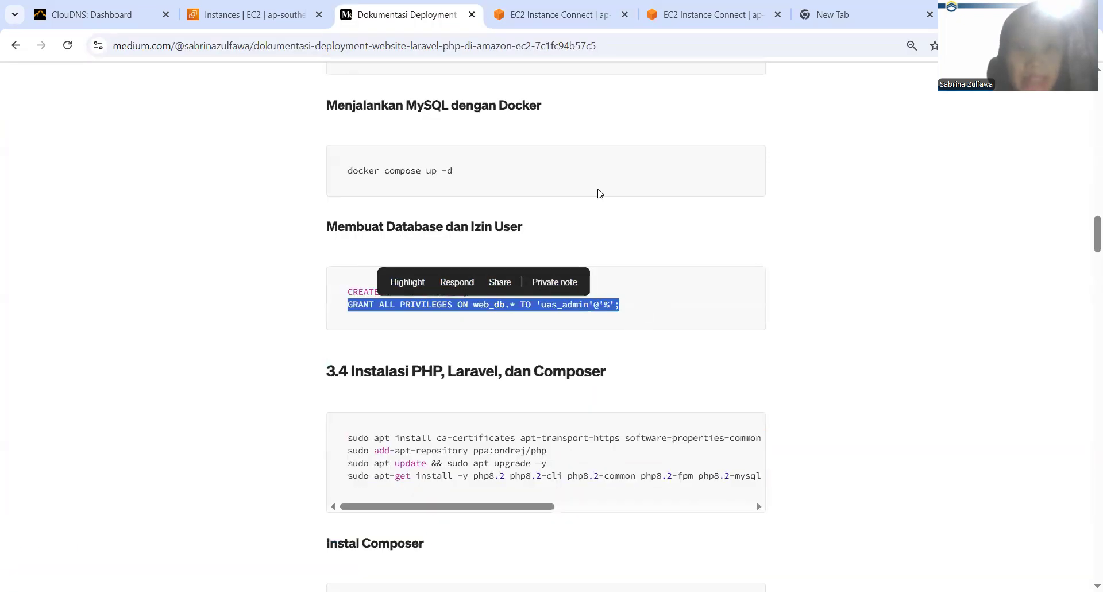
click(518, 6)
right_click(396, 442)
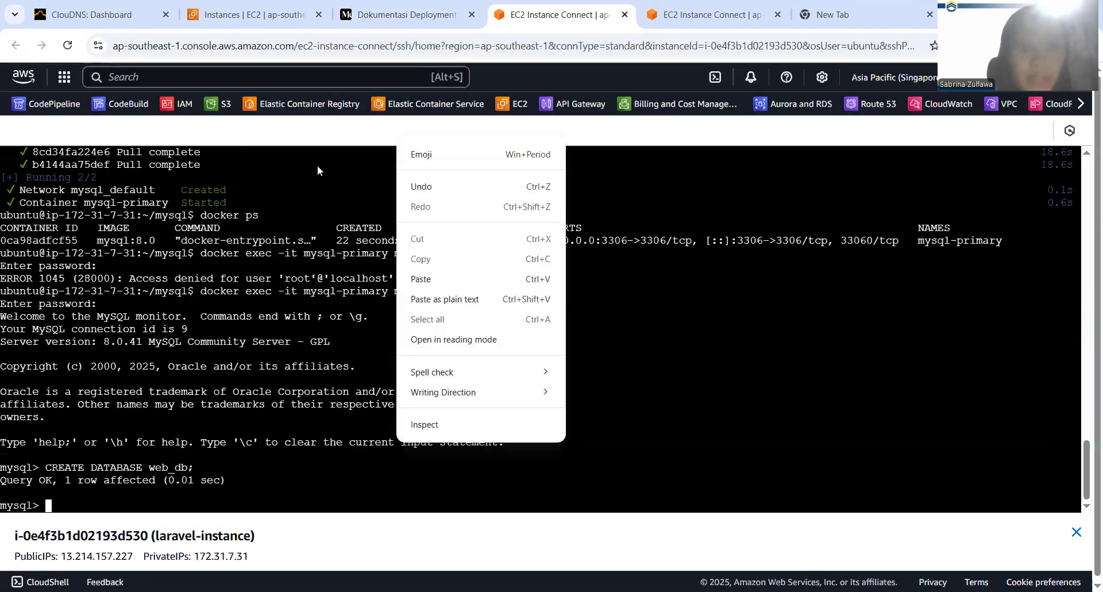
click(445, 279)
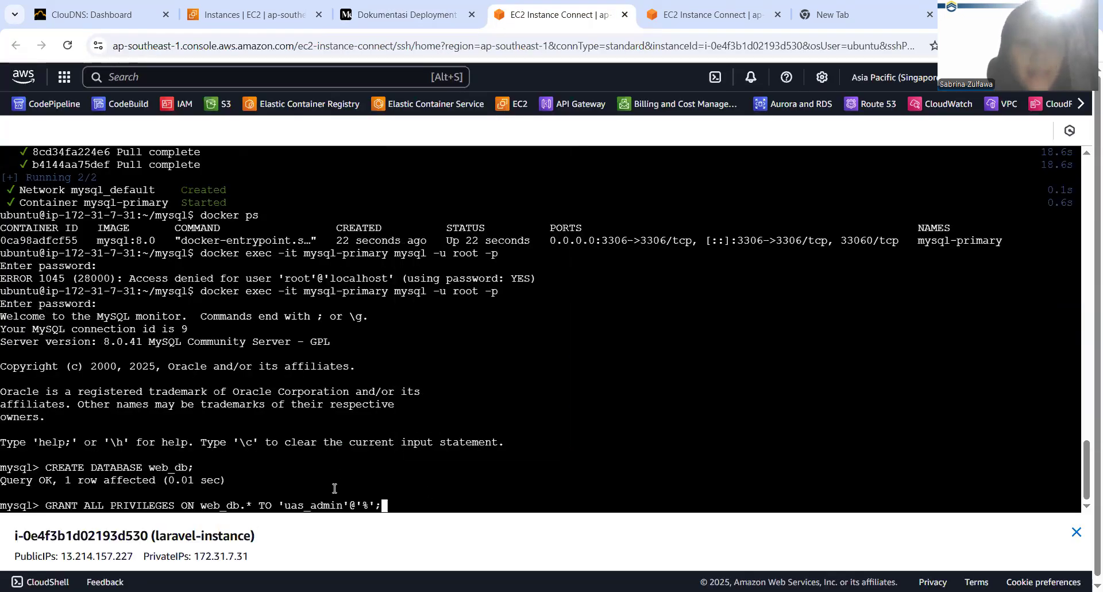
key(Return)
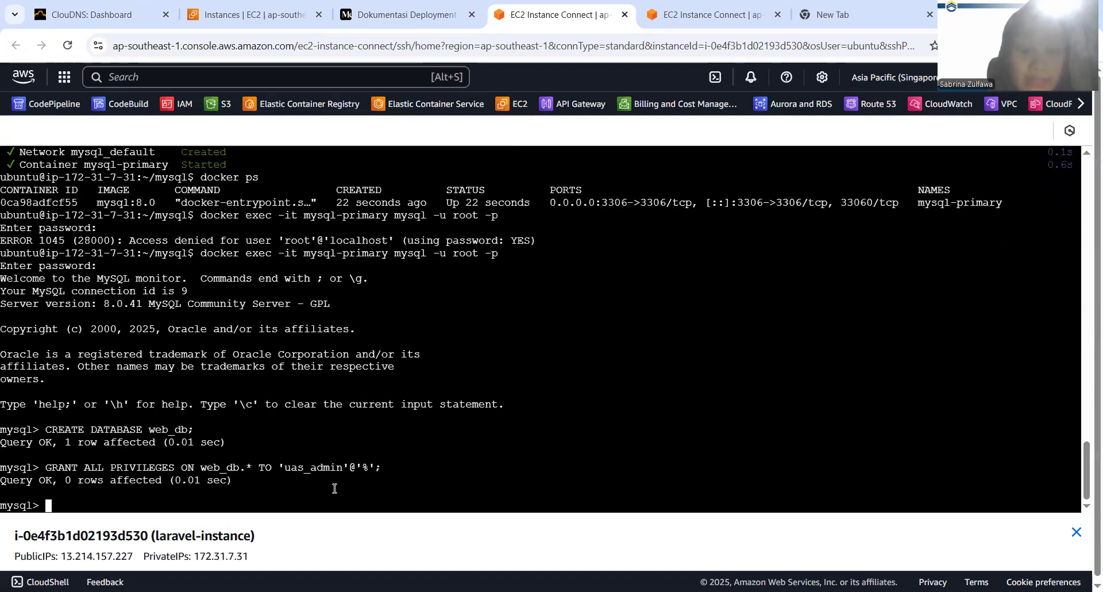
List the MySQL server's databases with show databases; and exit the MySQL prompt
text(show d)
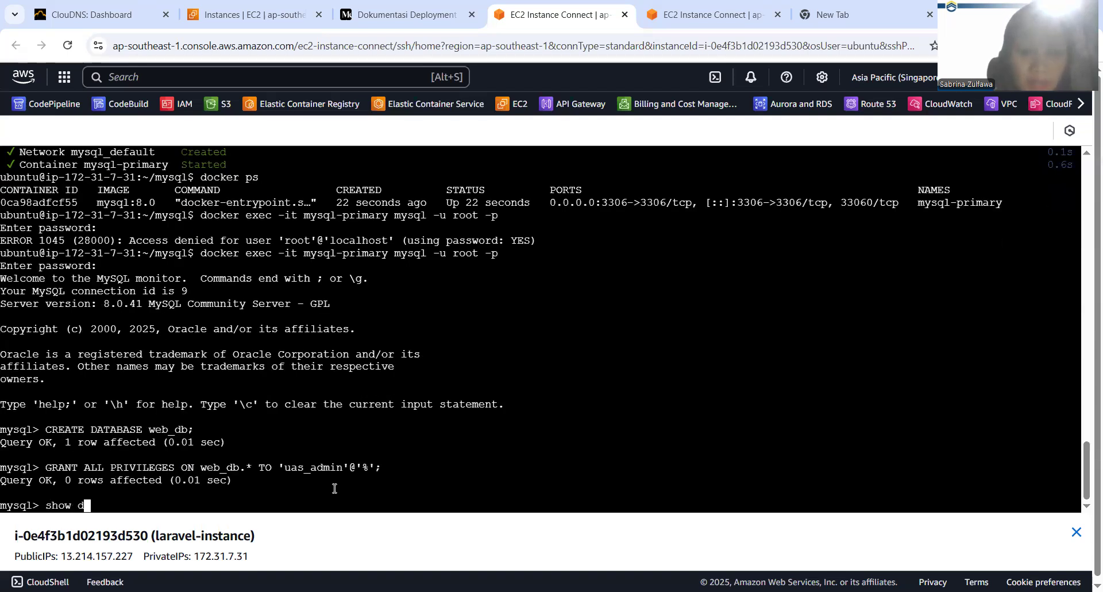
text(atabases;)
key(Return)
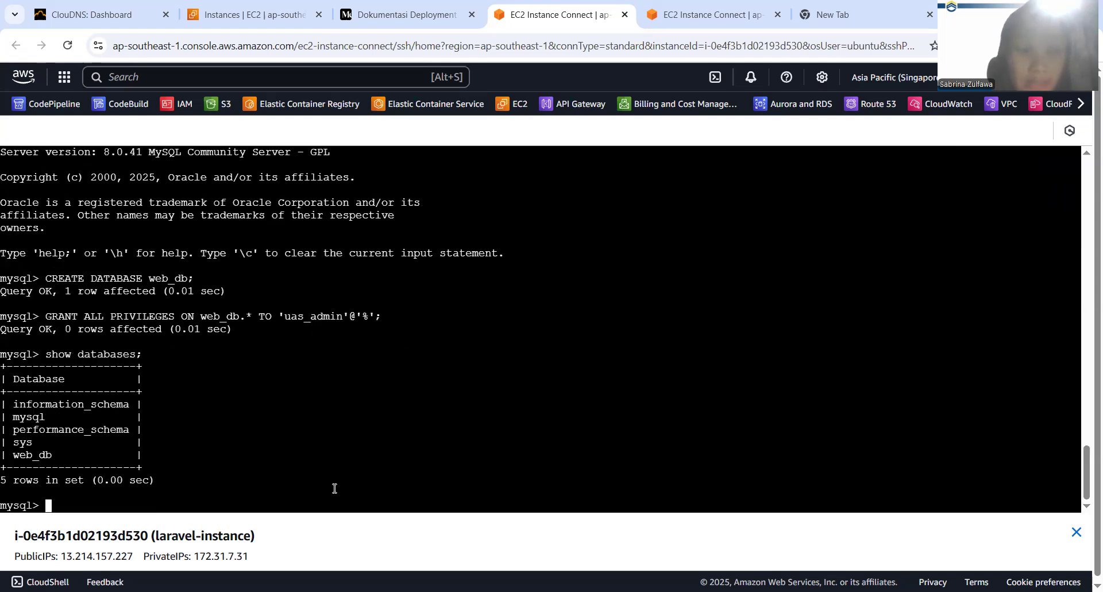
drag(11, 449, 48, 454)
click(47, 454)
text(exit)
key(Return)
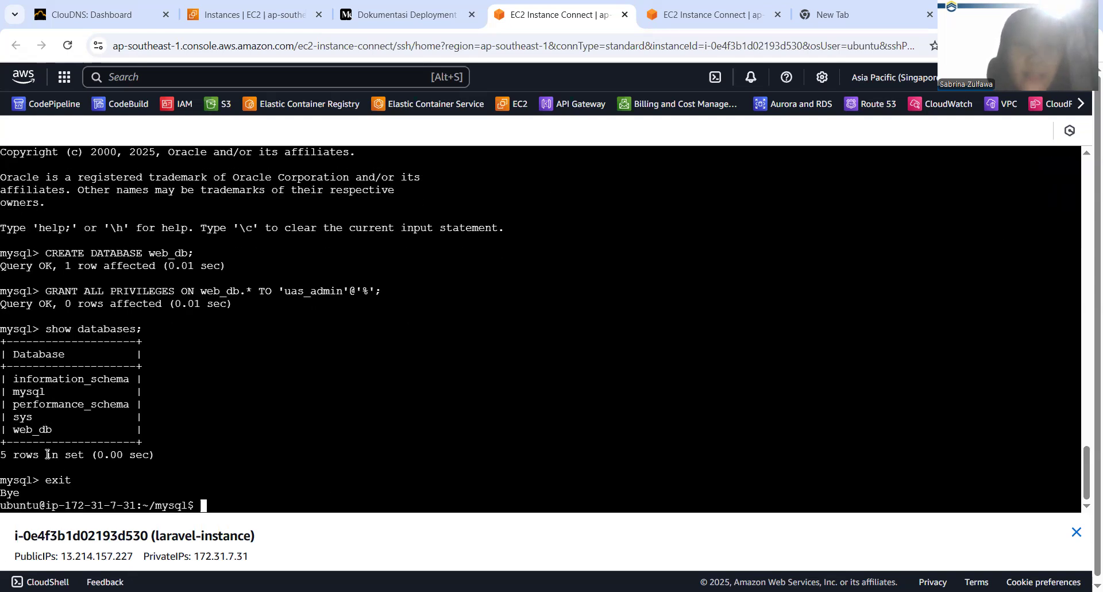
Copy the first command of documentation section 3.4 and run sudo apt install ca-certificates apt-transport-https software-properties-common in the instance terminal
click(405, 14)
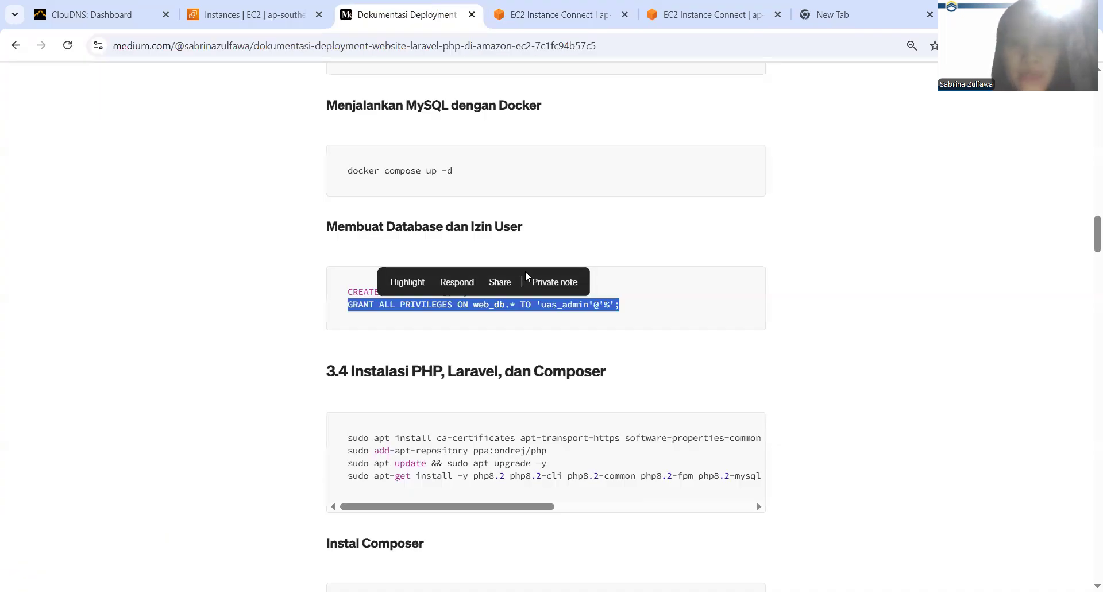
scroll(525, 272, down, 3)
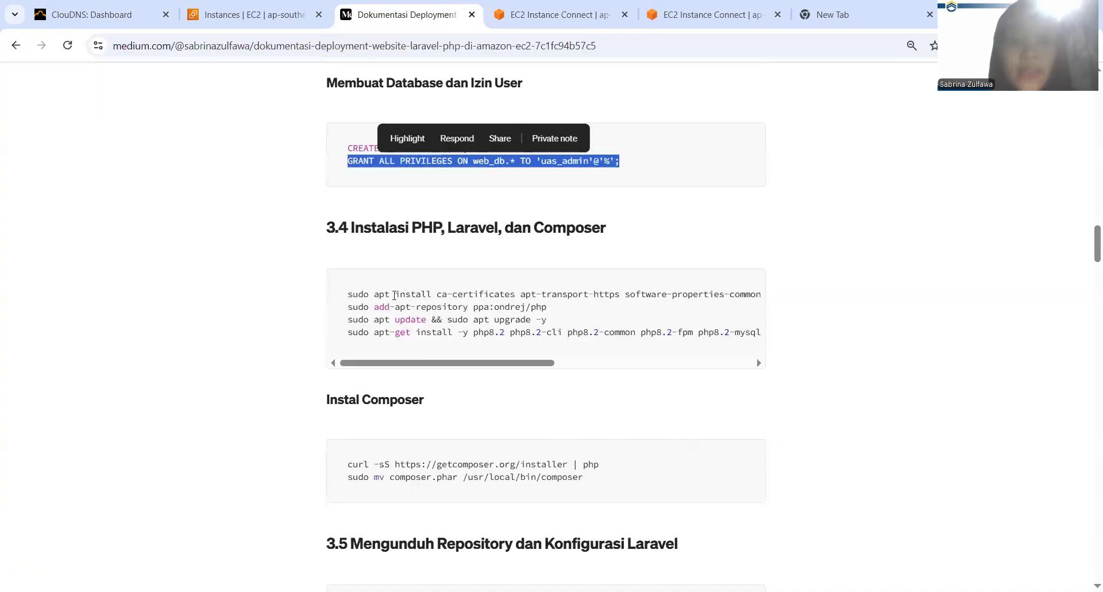
triple_click(343, 296)
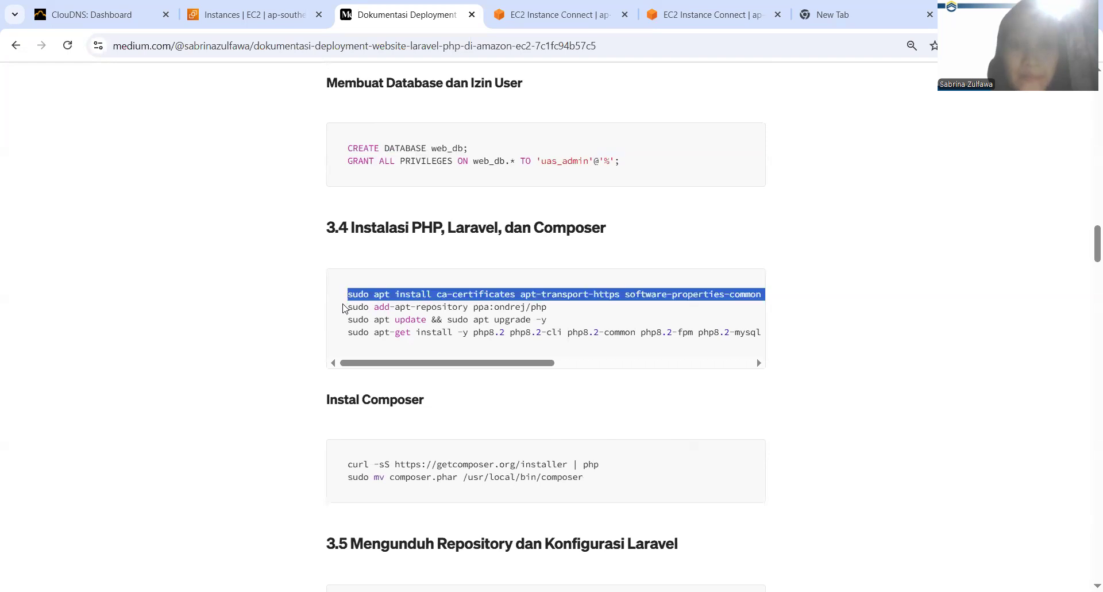
click(551, 15)
right_click(354, 356)
click(401, 205)
key(Return)
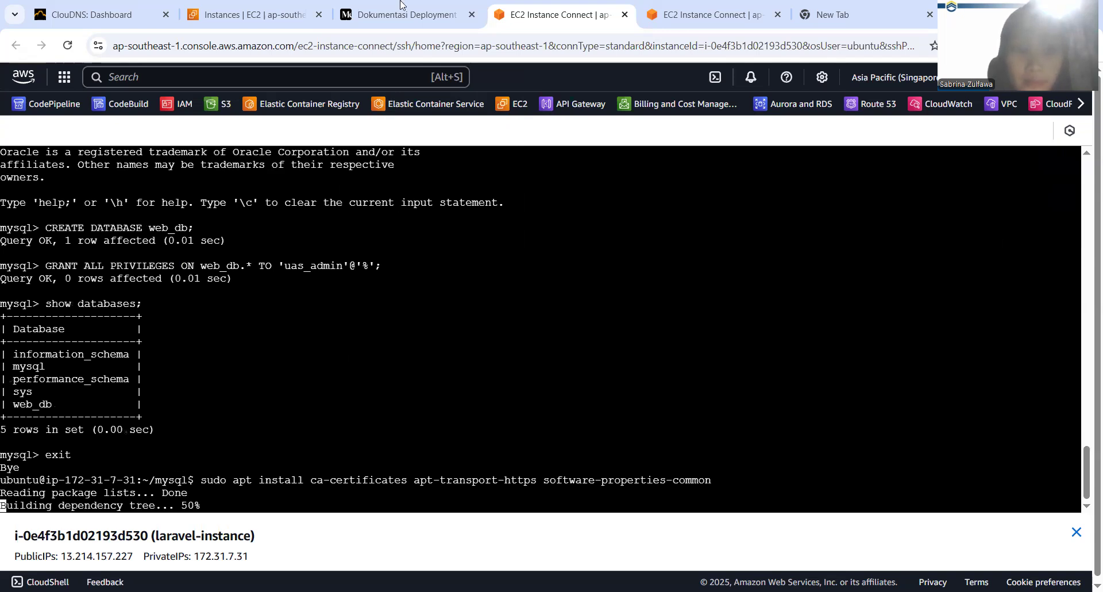
Copy the add-apt-repository command from the Medium documentation and answer y to continue the pending package installation in the terminal
click(401, 15)
drag(547, 306, 344, 310)
key(ctrl+c)
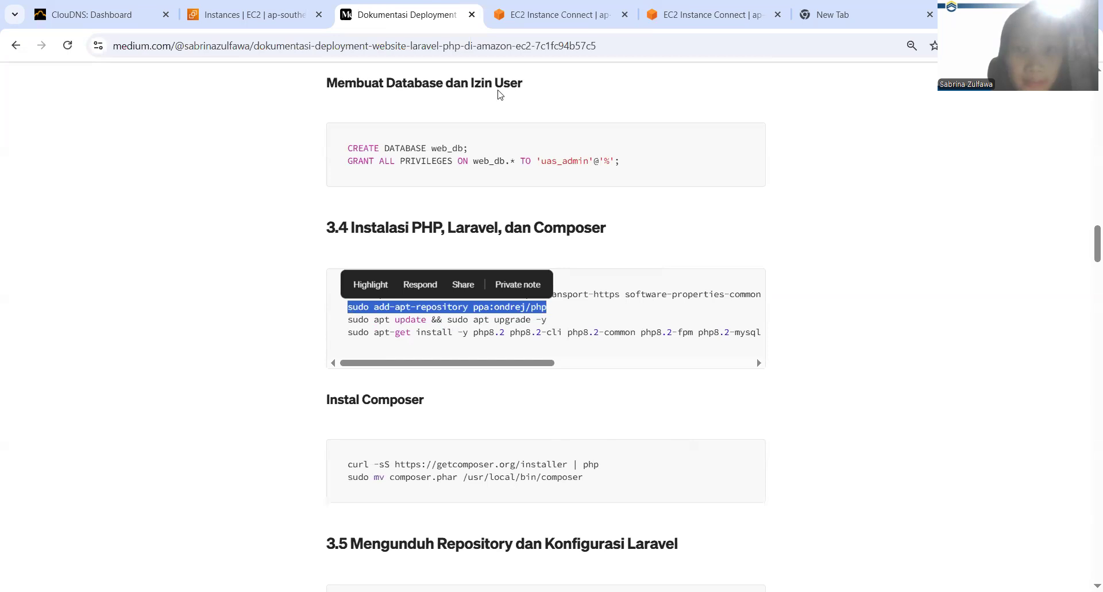
click(556, 7)
text(y)
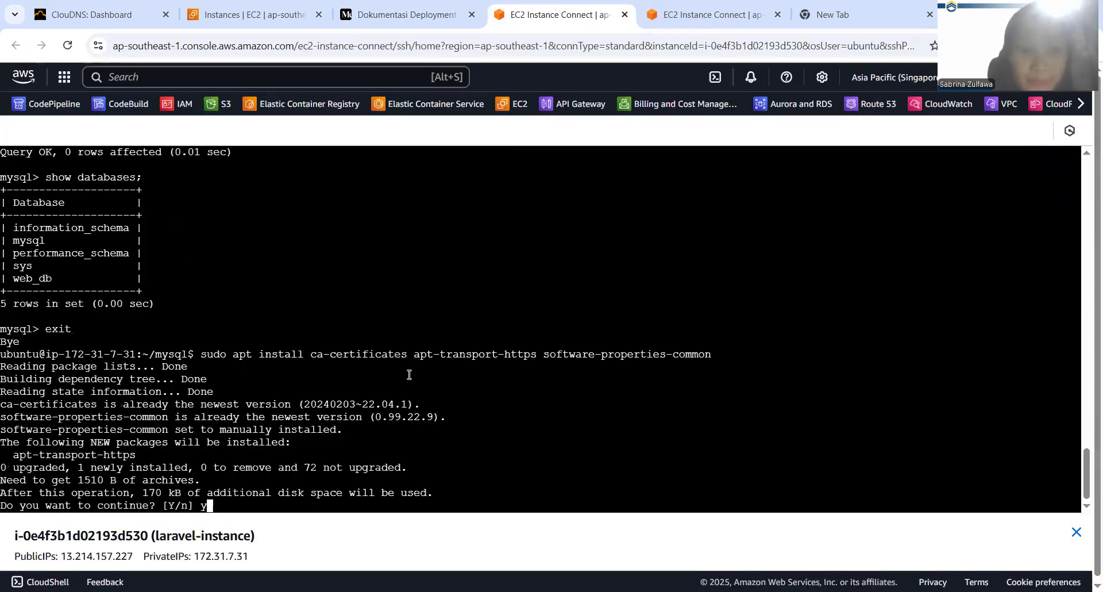
key(Return)
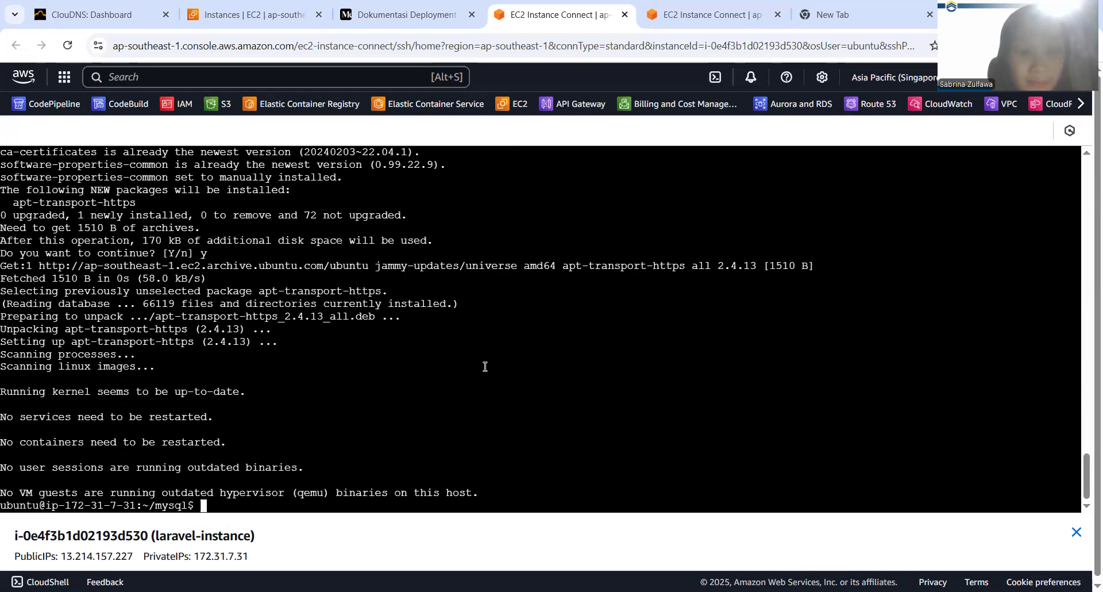
Try to add the PHP repository with sudo add-apt-repository ppa:ondrej/php, and copy sudo apt update && sudo apt upgrade -y from the documentation
right_click(485, 367)
click(542, 203)
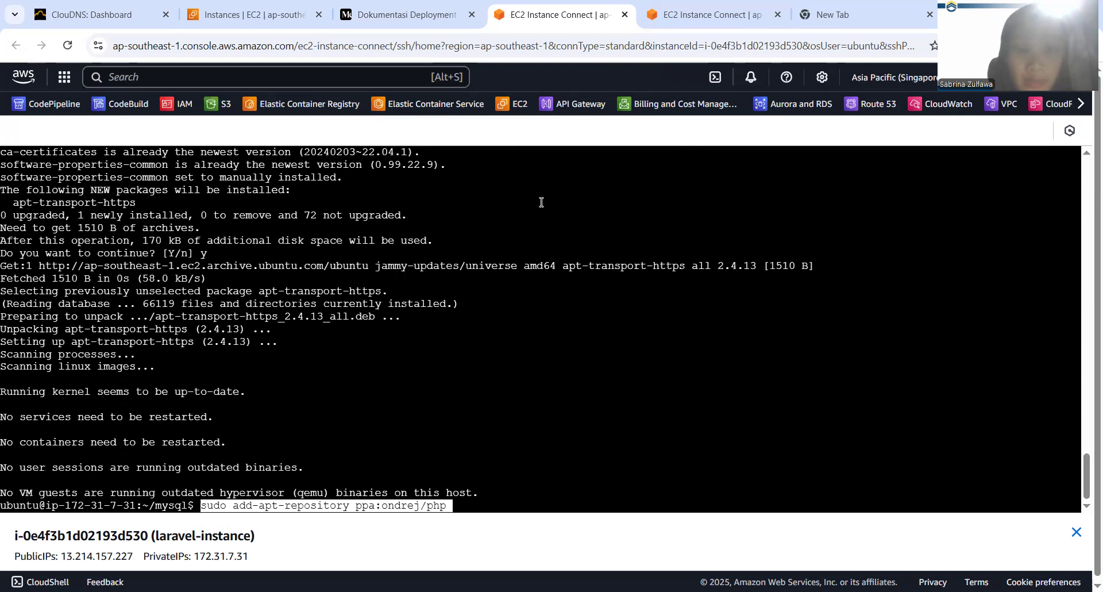
key(Return)
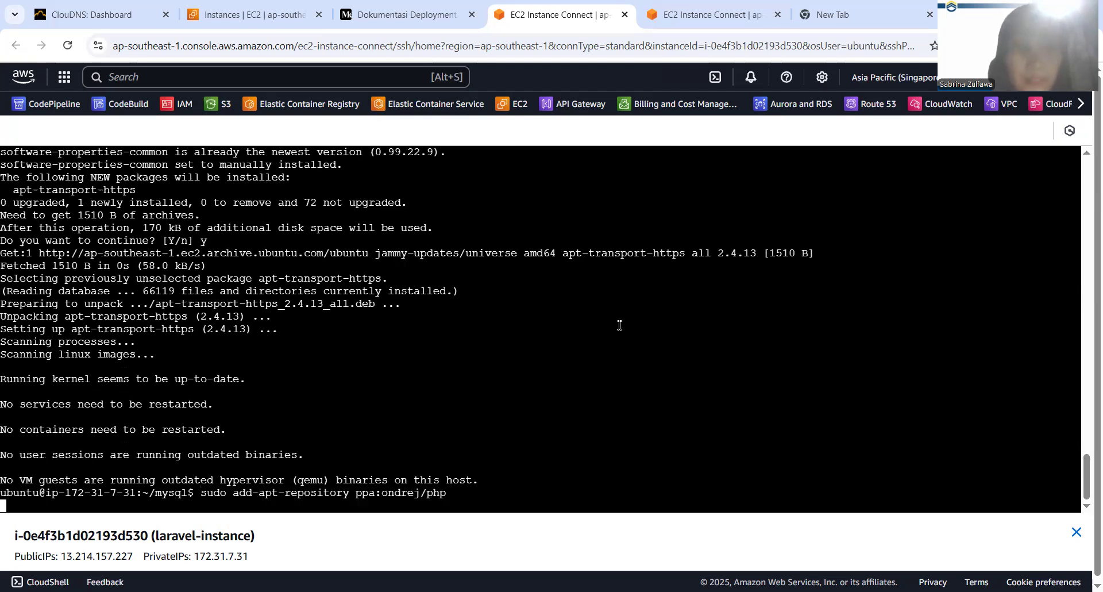
click(411, 4)
drag(347, 319, 569, 325)
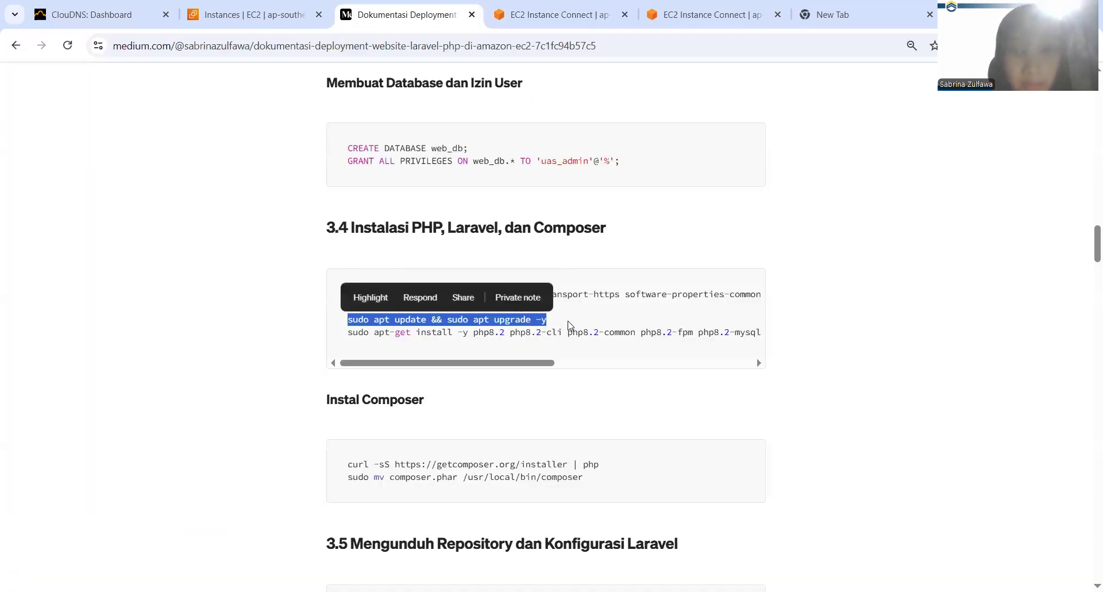
key(ctrl+Tab)
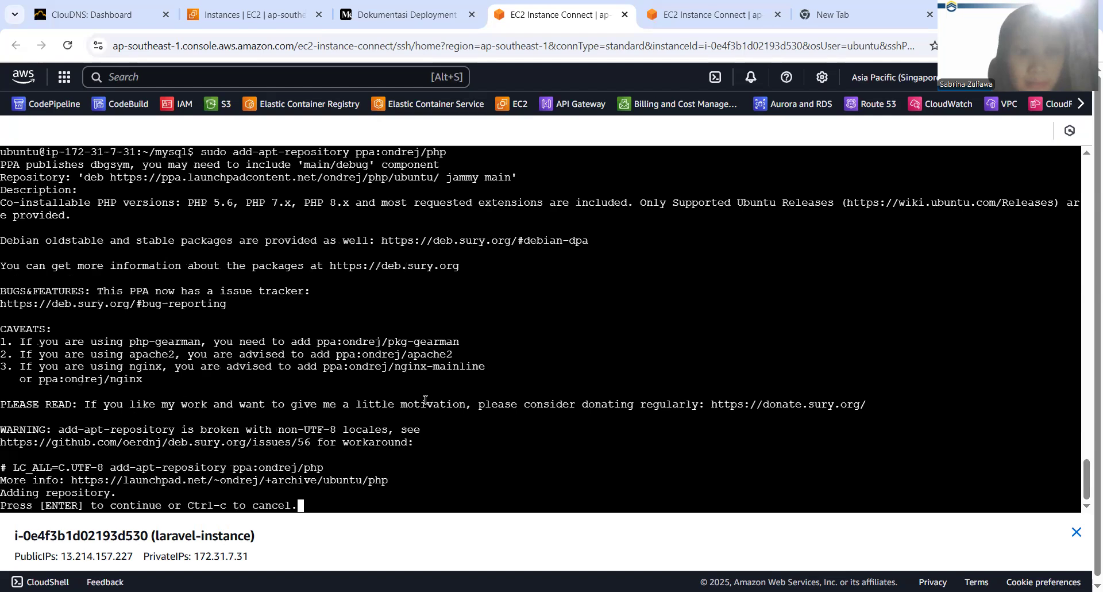
key(Return)
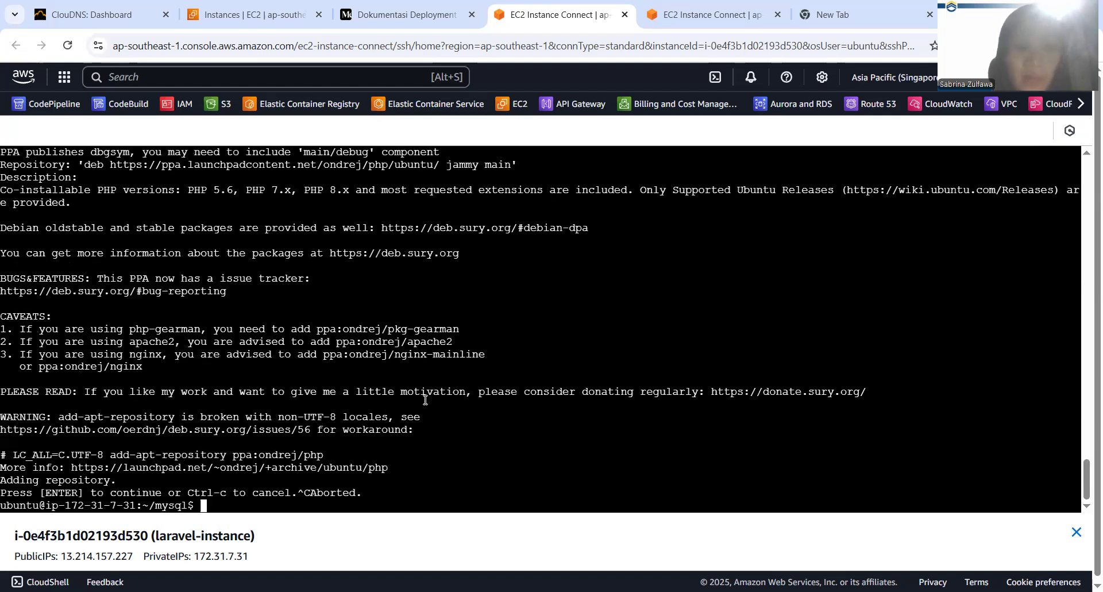
Review the terminal output, the documentation's section 3.4 on installing PHP, Laravel and Composer, and its summary of deployment stages
scroll(386, 343, up, 4)
scroll(386, 344, up, 8)
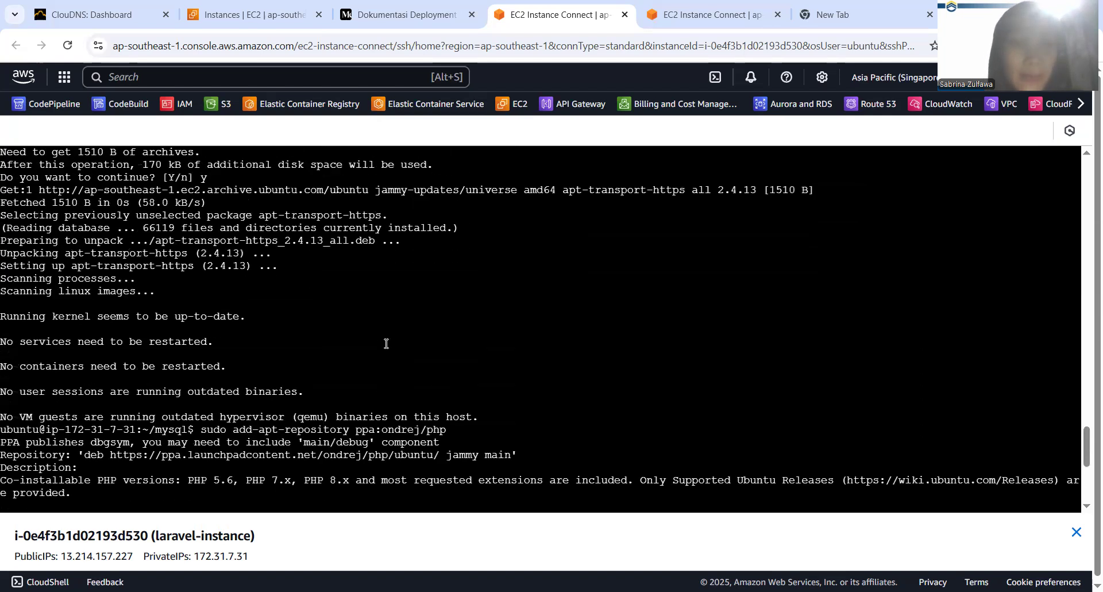
click(423, 5)
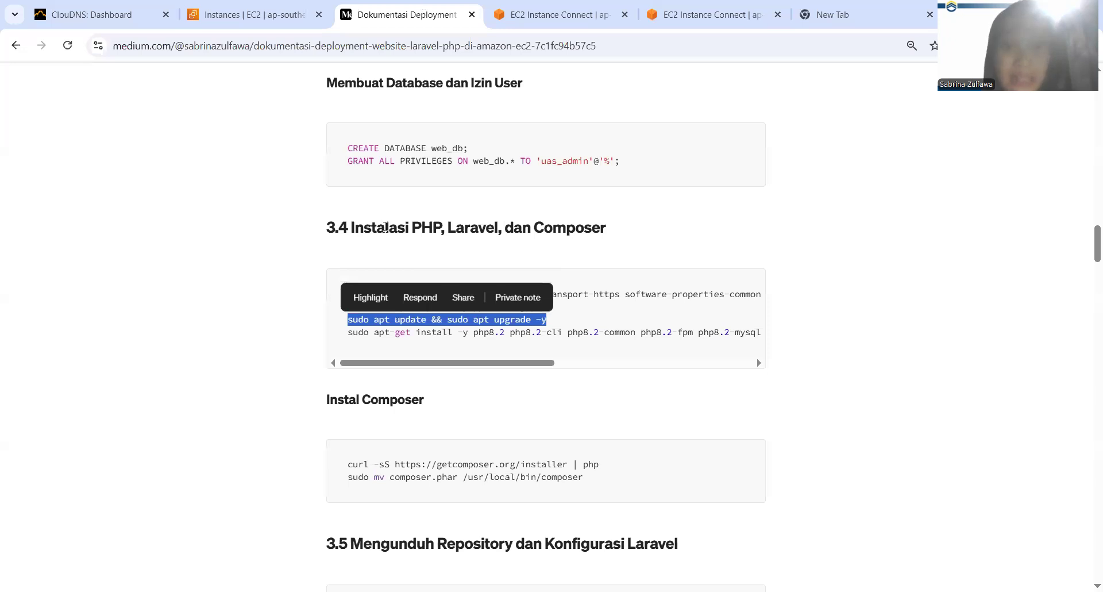
scroll(385, 226, up, 5)
scroll(370, 382, down, 3)
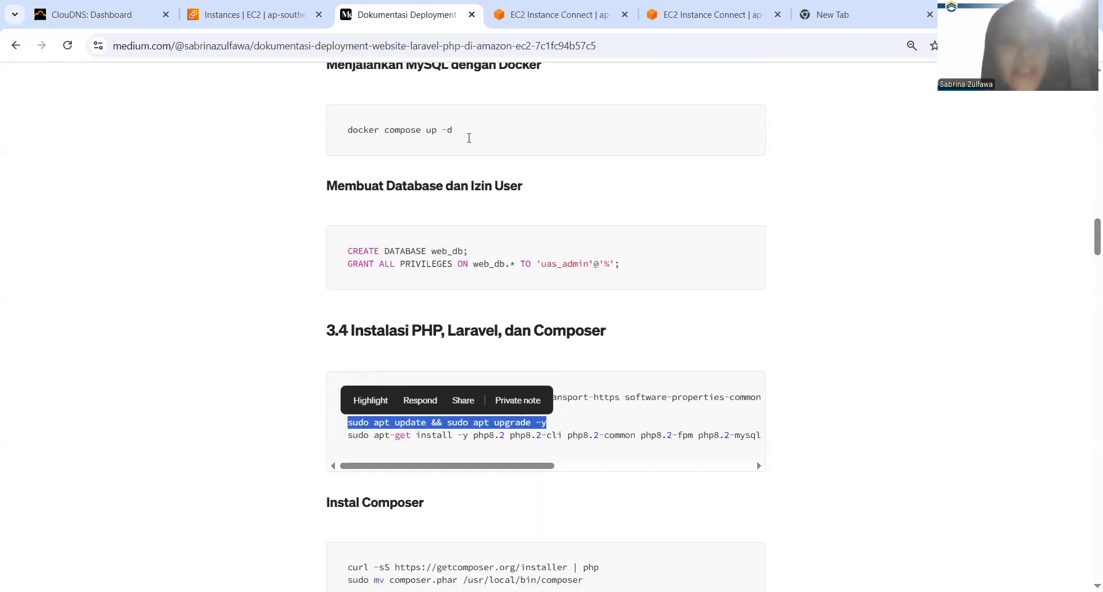
drag(289, 355, 362, 322)
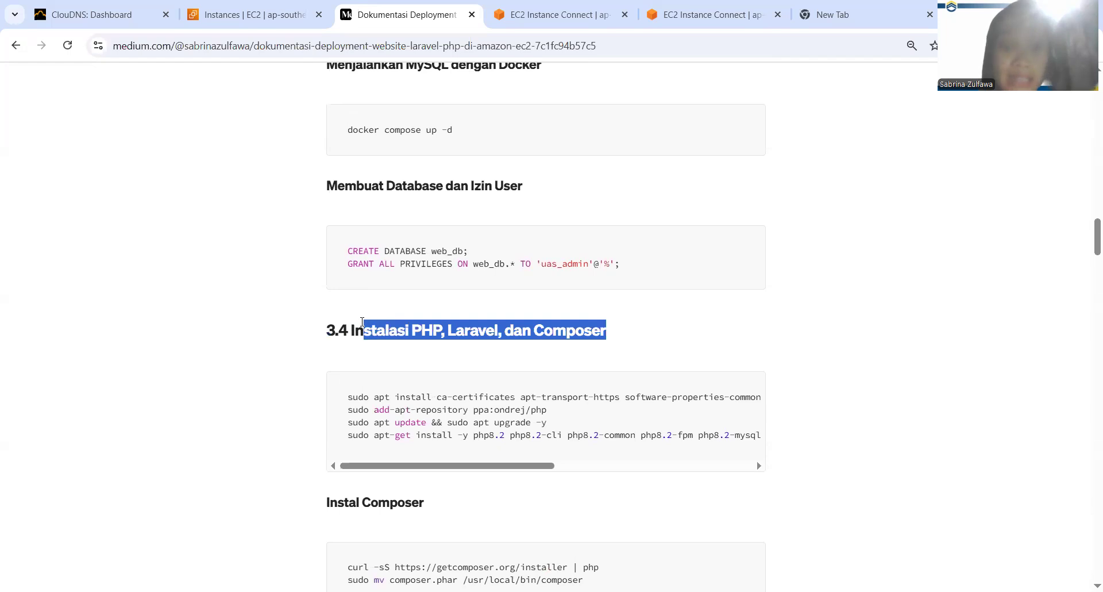
scroll(363, 322, up, 20)
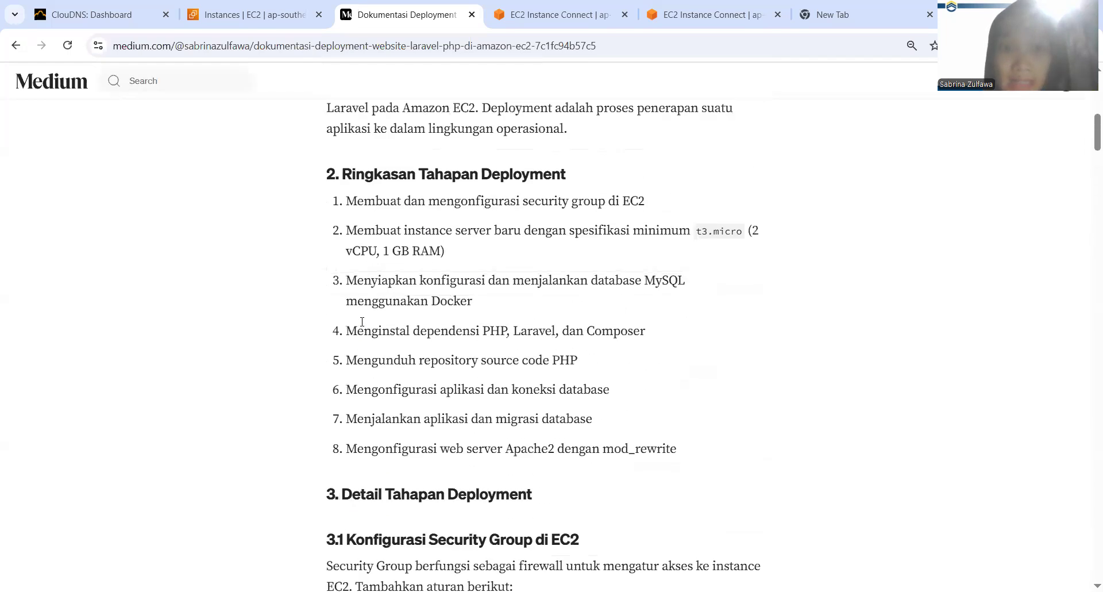
drag(408, 483, 478, 482)
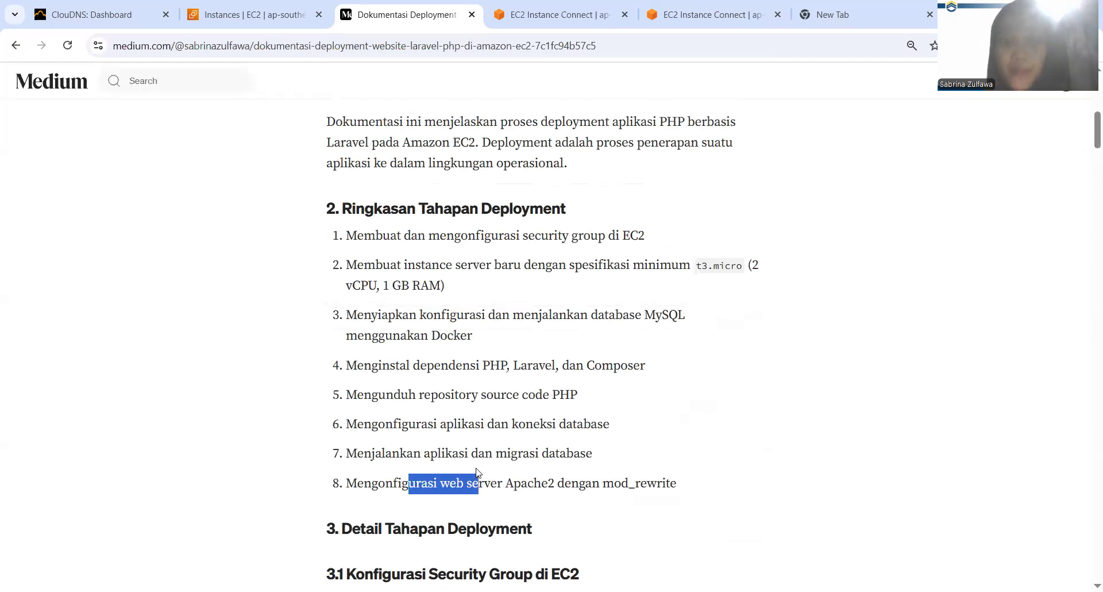
click(589, 6)
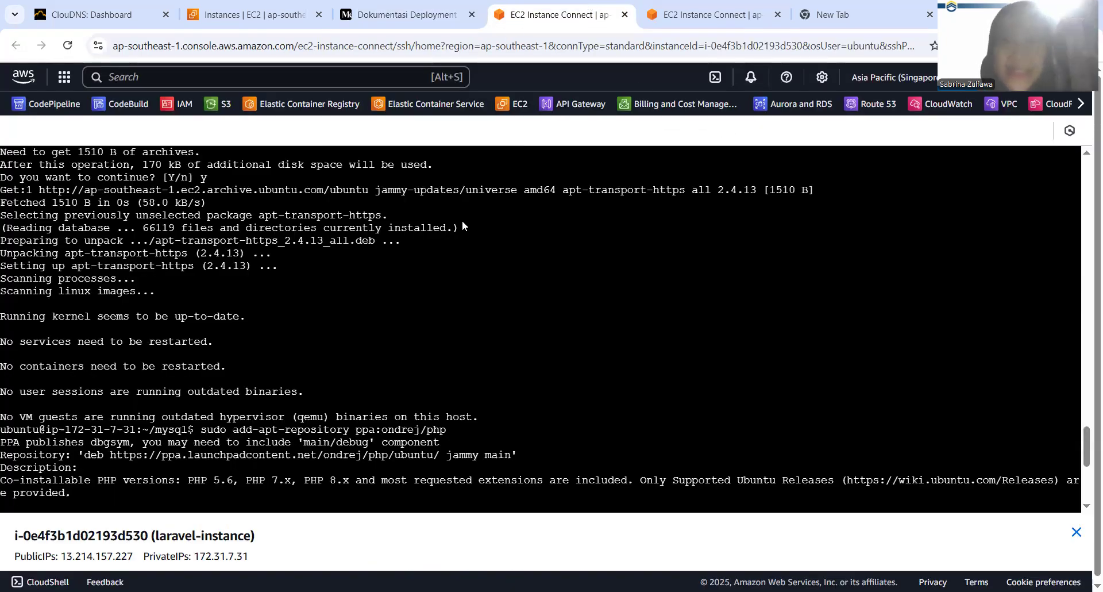